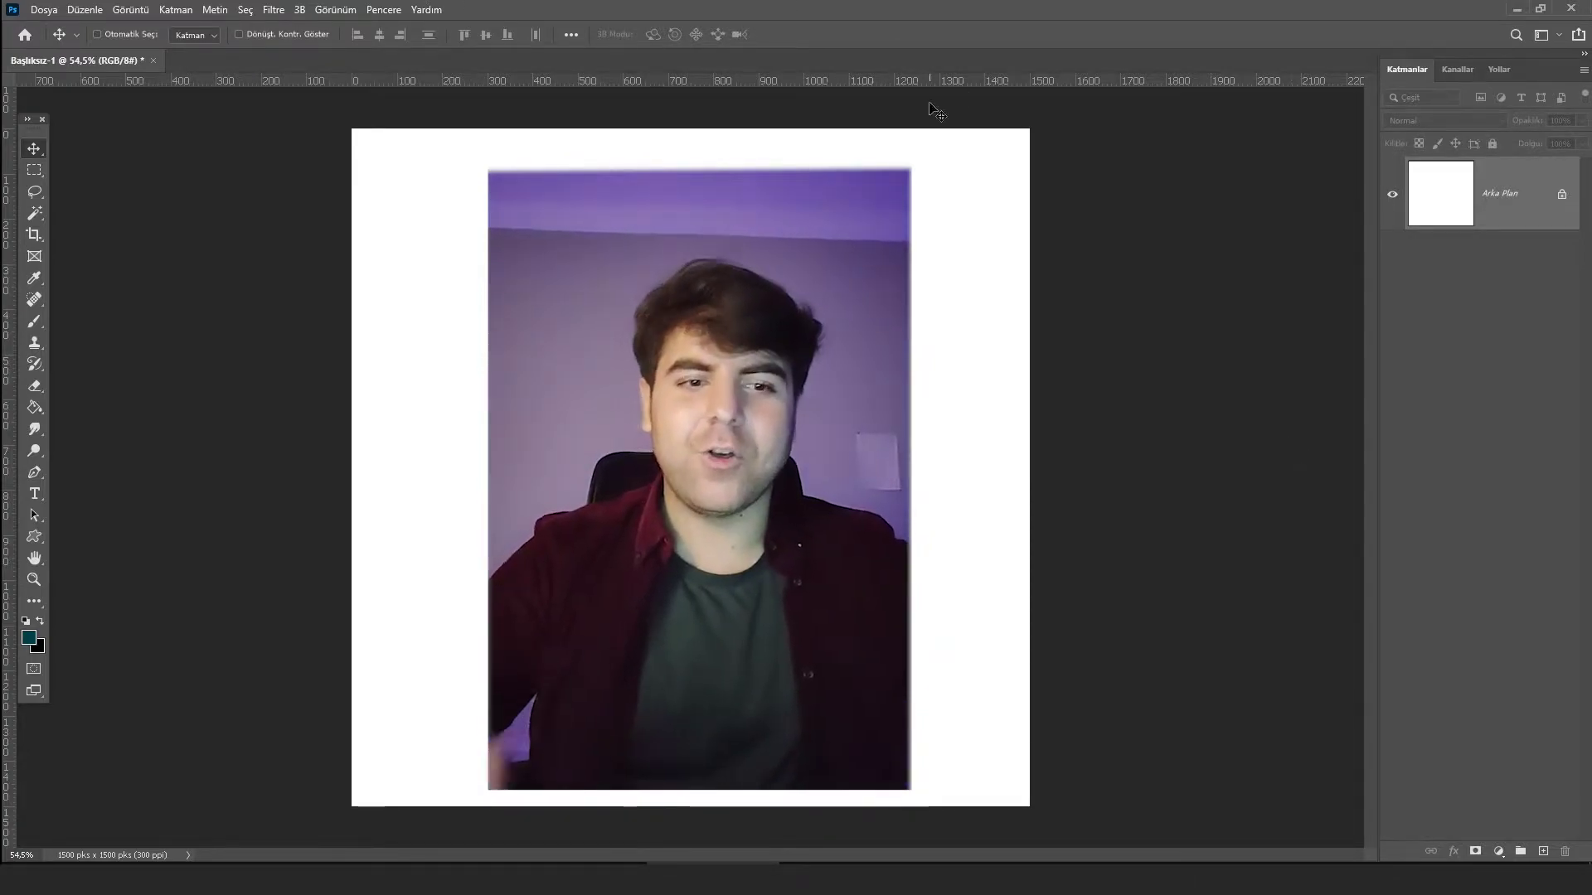
Bring up the Windows Photo Viewer layer-stack diagram and zoom in on it.
{"action": "left_click", "coordinate": [1058, 879]}
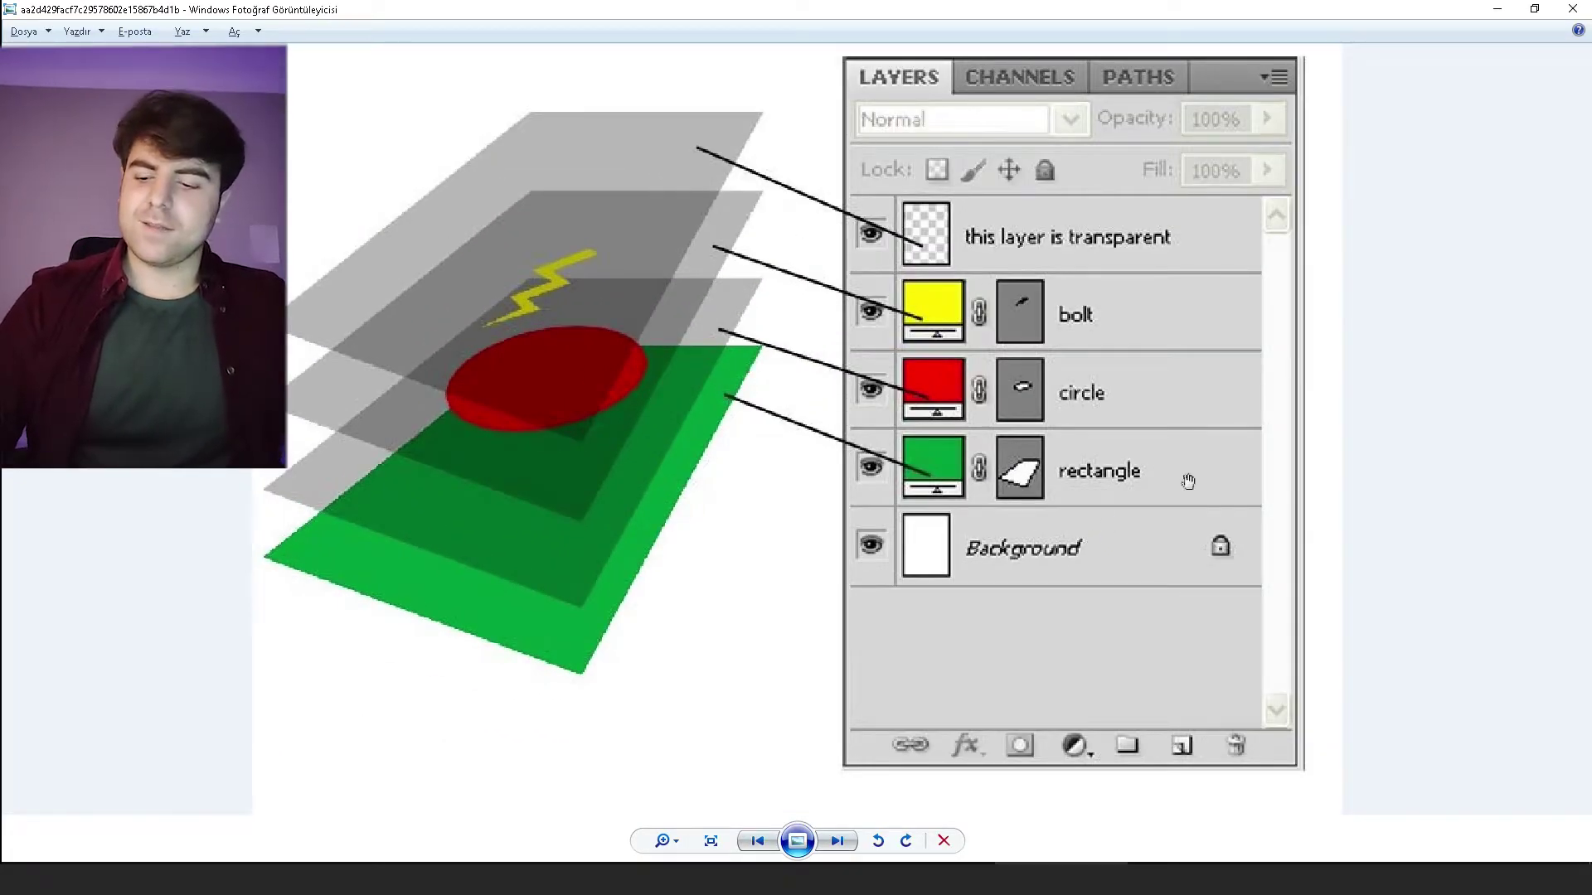
{"action": "key", "text": "alt+Tab"}
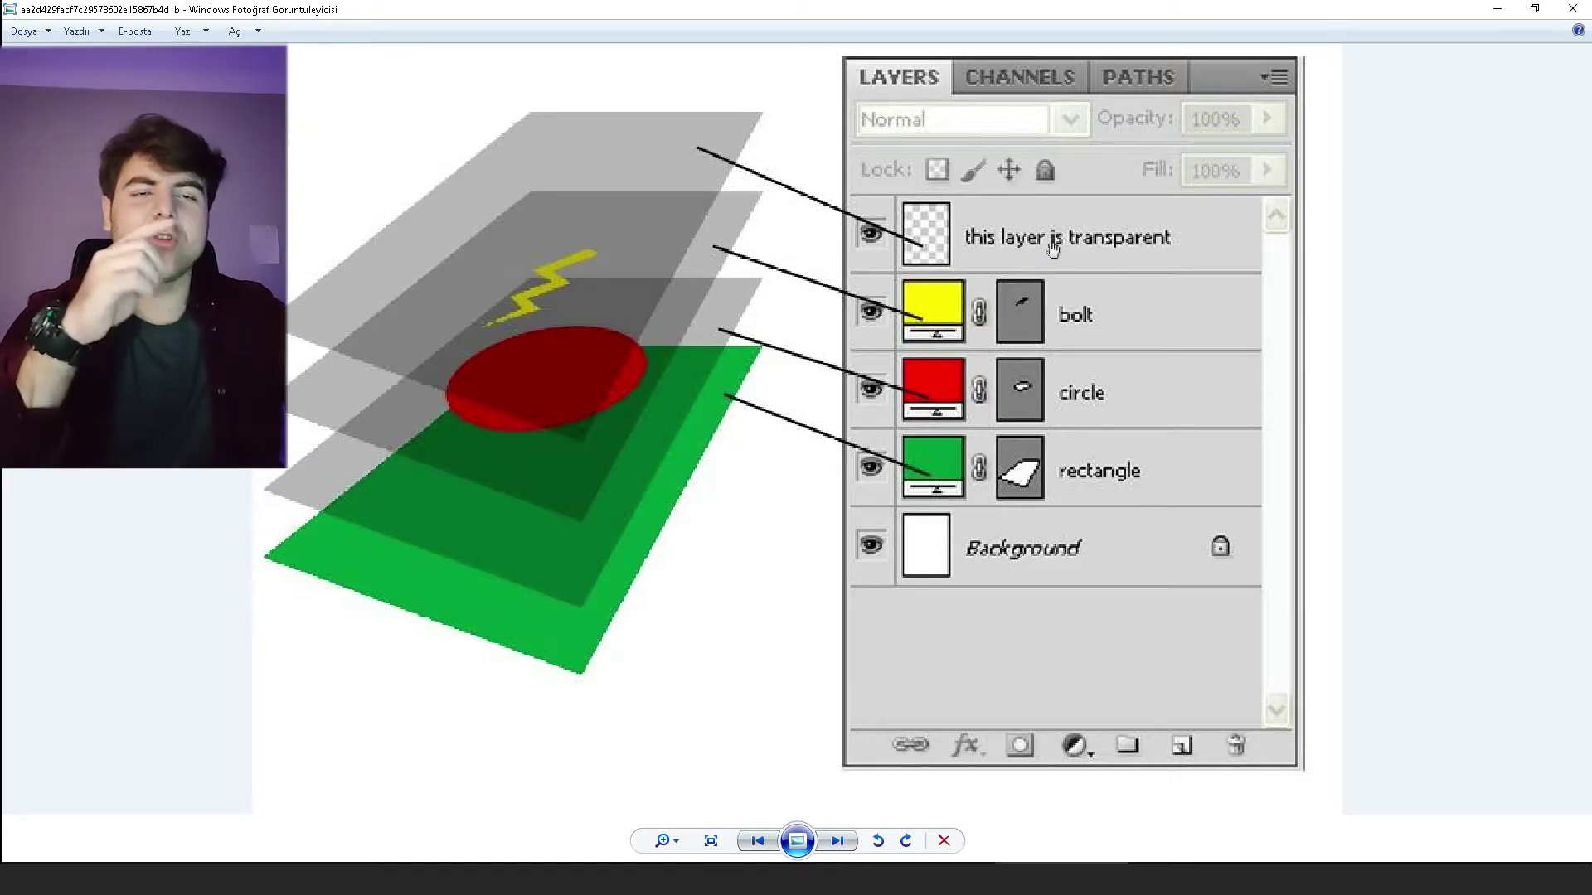
{"action": "scroll", "coordinate": [1067, 256], "scroll_direction": "up", "scroll_amount": 2}
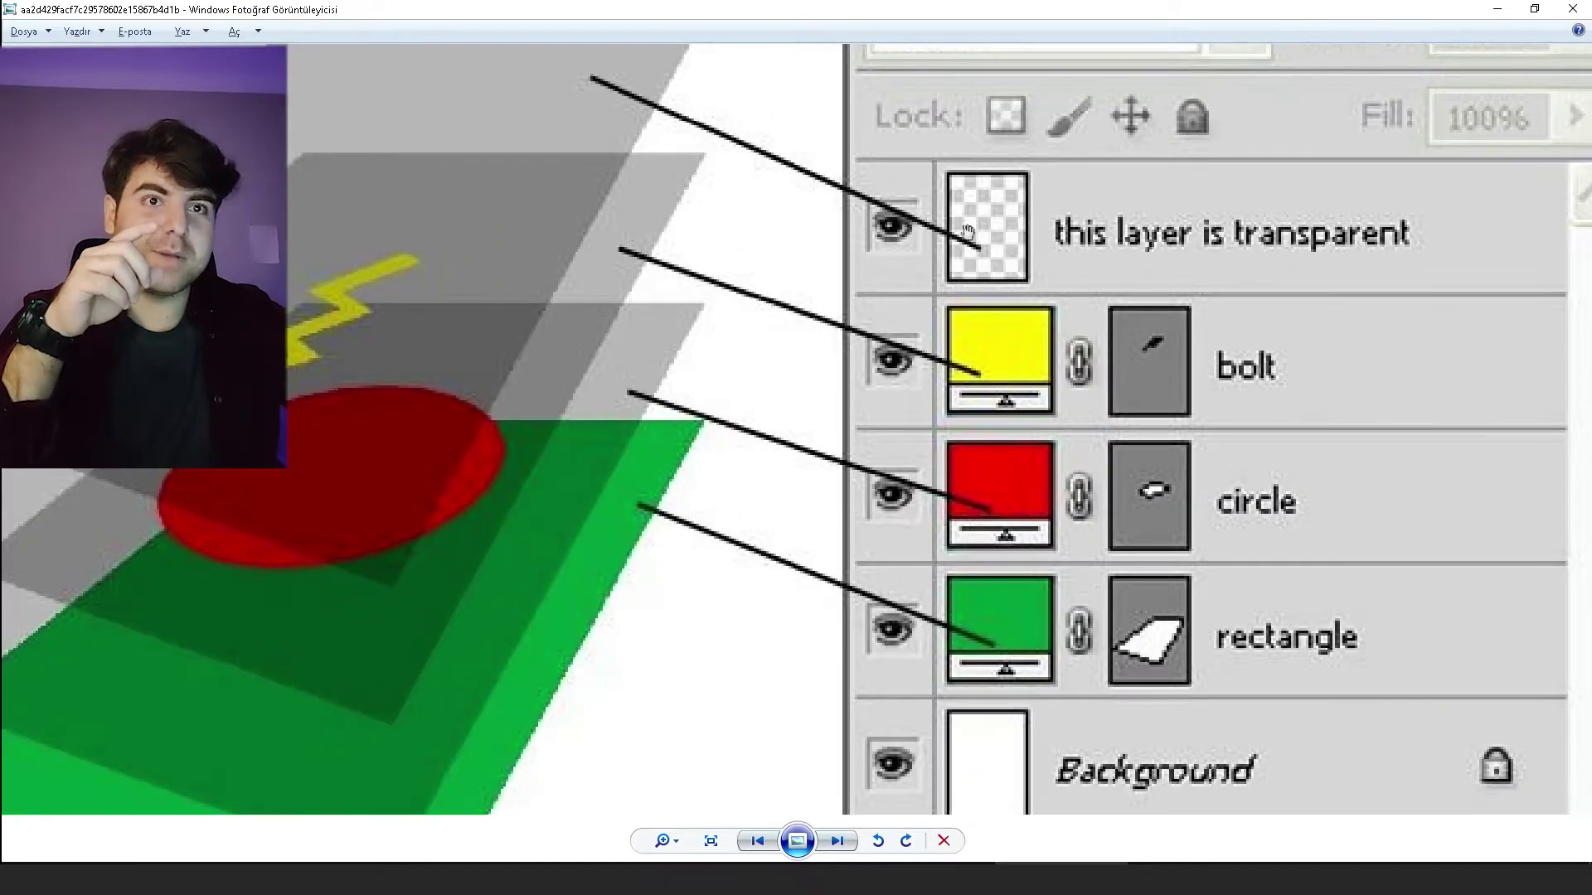
{"action": "scroll", "coordinate": [1067, 256], "scroll_direction": "down", "scroll_amount": 4}
{"action": "scroll", "coordinate": [1026, 211], "scroll_direction": "up", "scroll_amount": 3}
{"action": "scroll", "coordinate": [1026, 210], "scroll_direction": "down", "scroll_amount": 1}
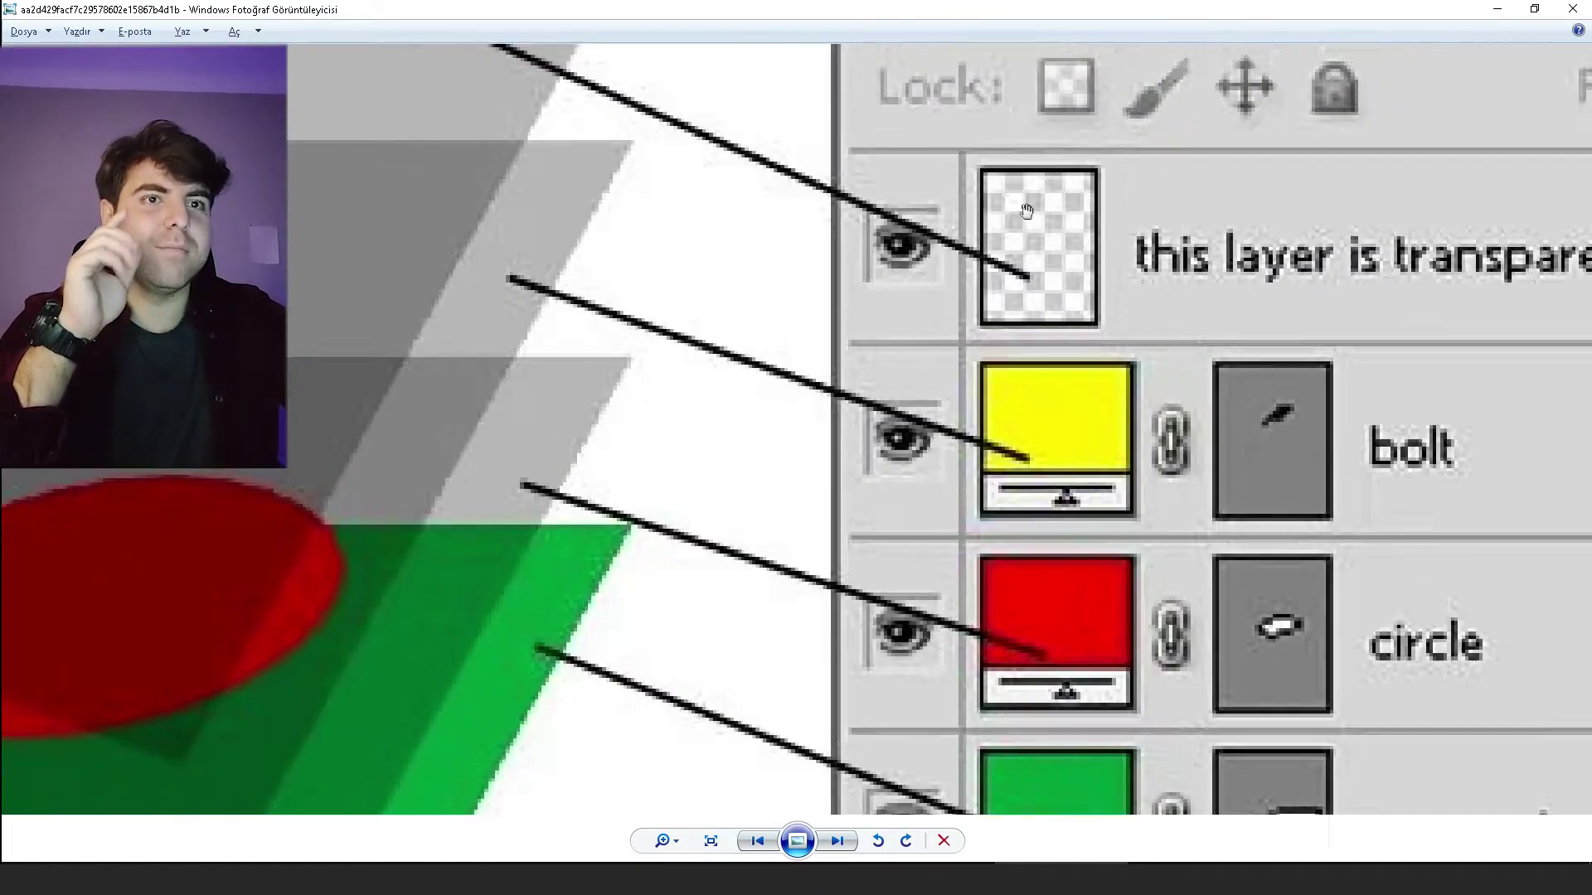
{"action": "scroll", "coordinate": [1027, 210], "scroll_direction": "down", "scroll_amount": 1}
{"action": "scroll", "coordinate": [1026, 211], "scroll_direction": "down", "scroll_amount": 3}
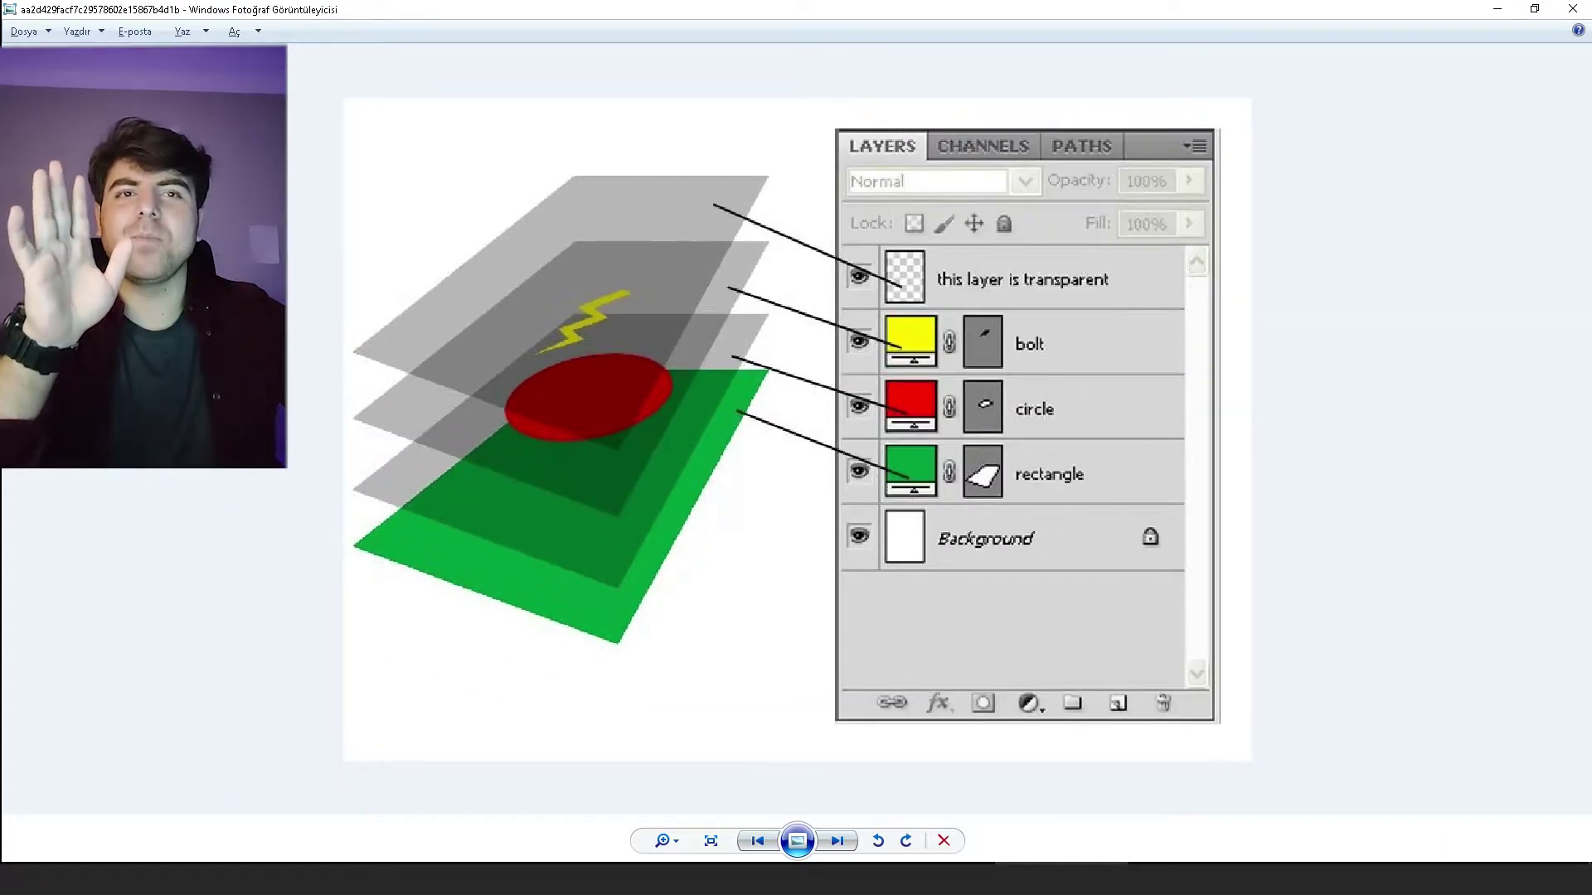
{"action": "scroll", "coordinate": [960, 264], "scroll_direction": "up", "scroll_amount": 2}
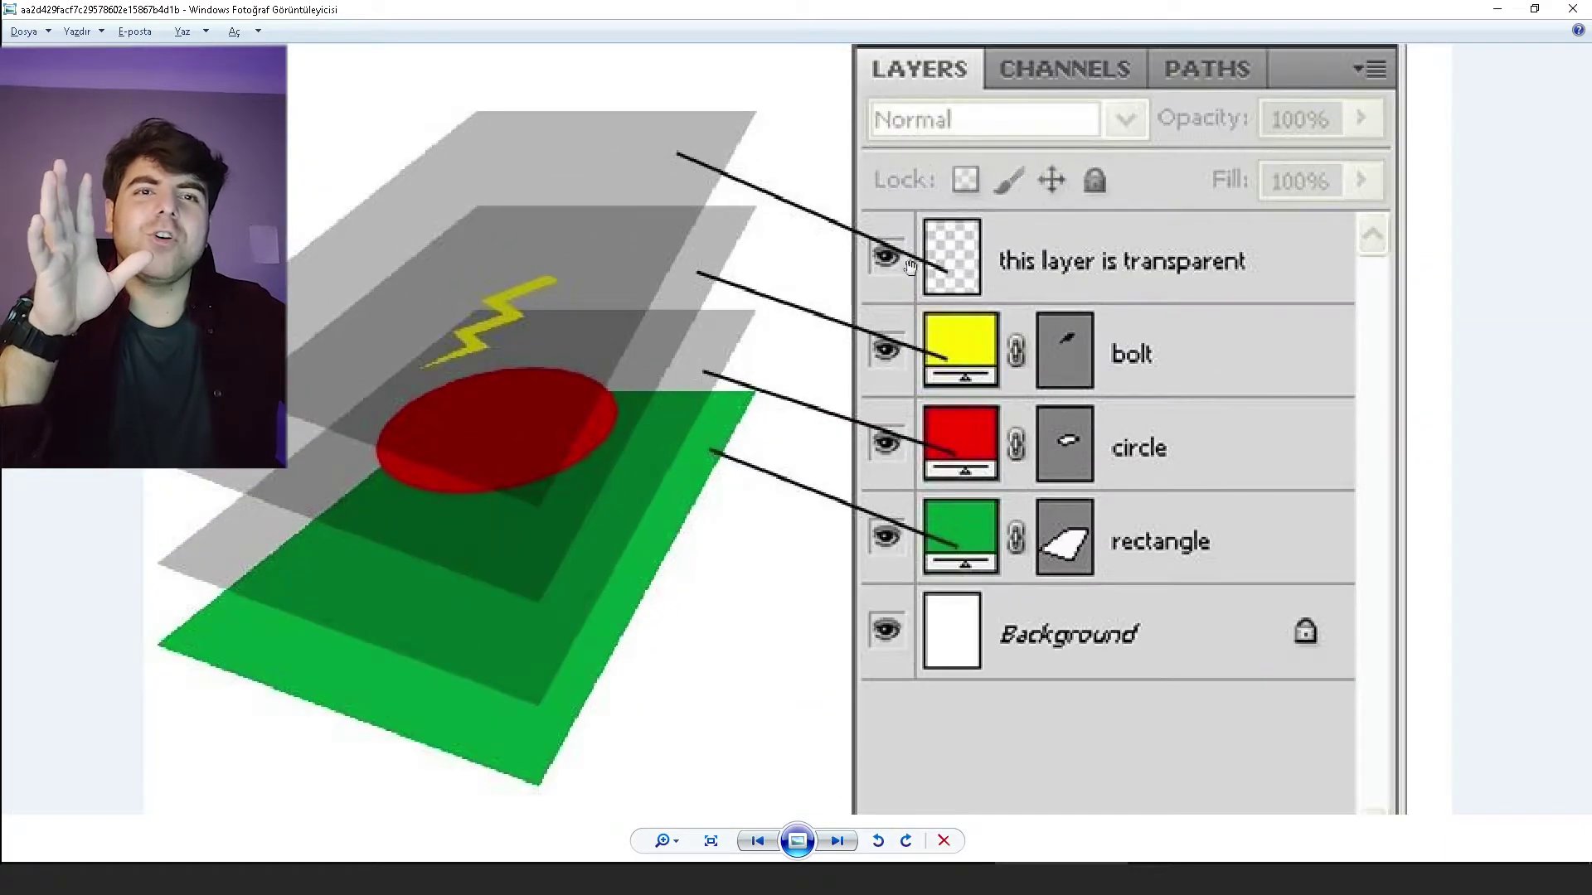
{"action": "scroll", "coordinate": [960, 265], "scroll_direction": "down", "scroll_amount": 1}
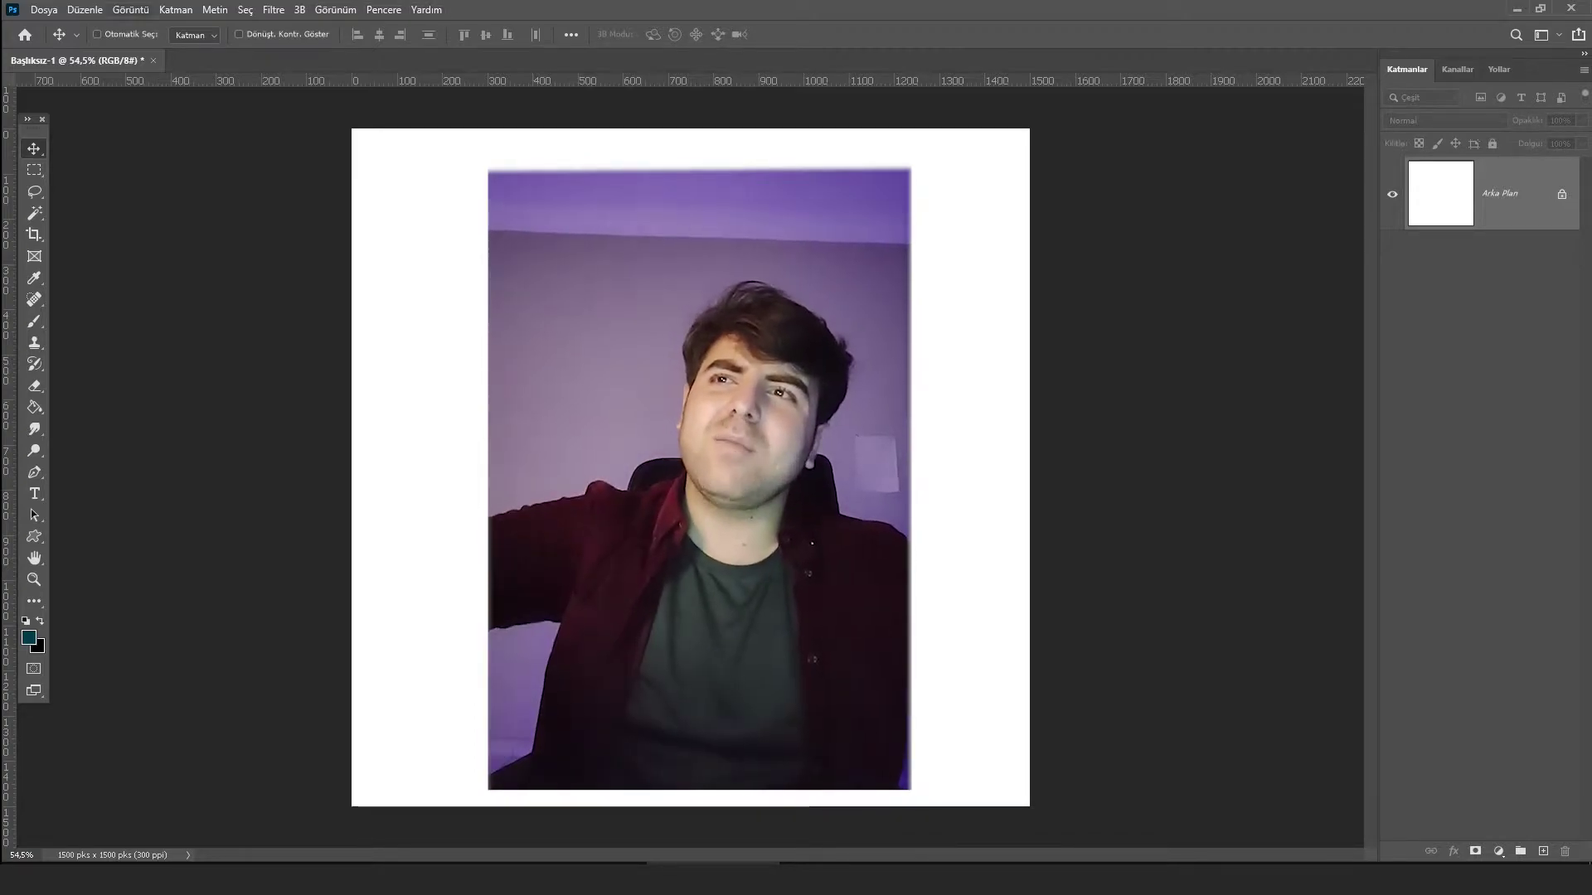
Open Photoshop's Dosya (File) menu on the blank document.
{"action": "left_click", "coordinate": [44, 9]}
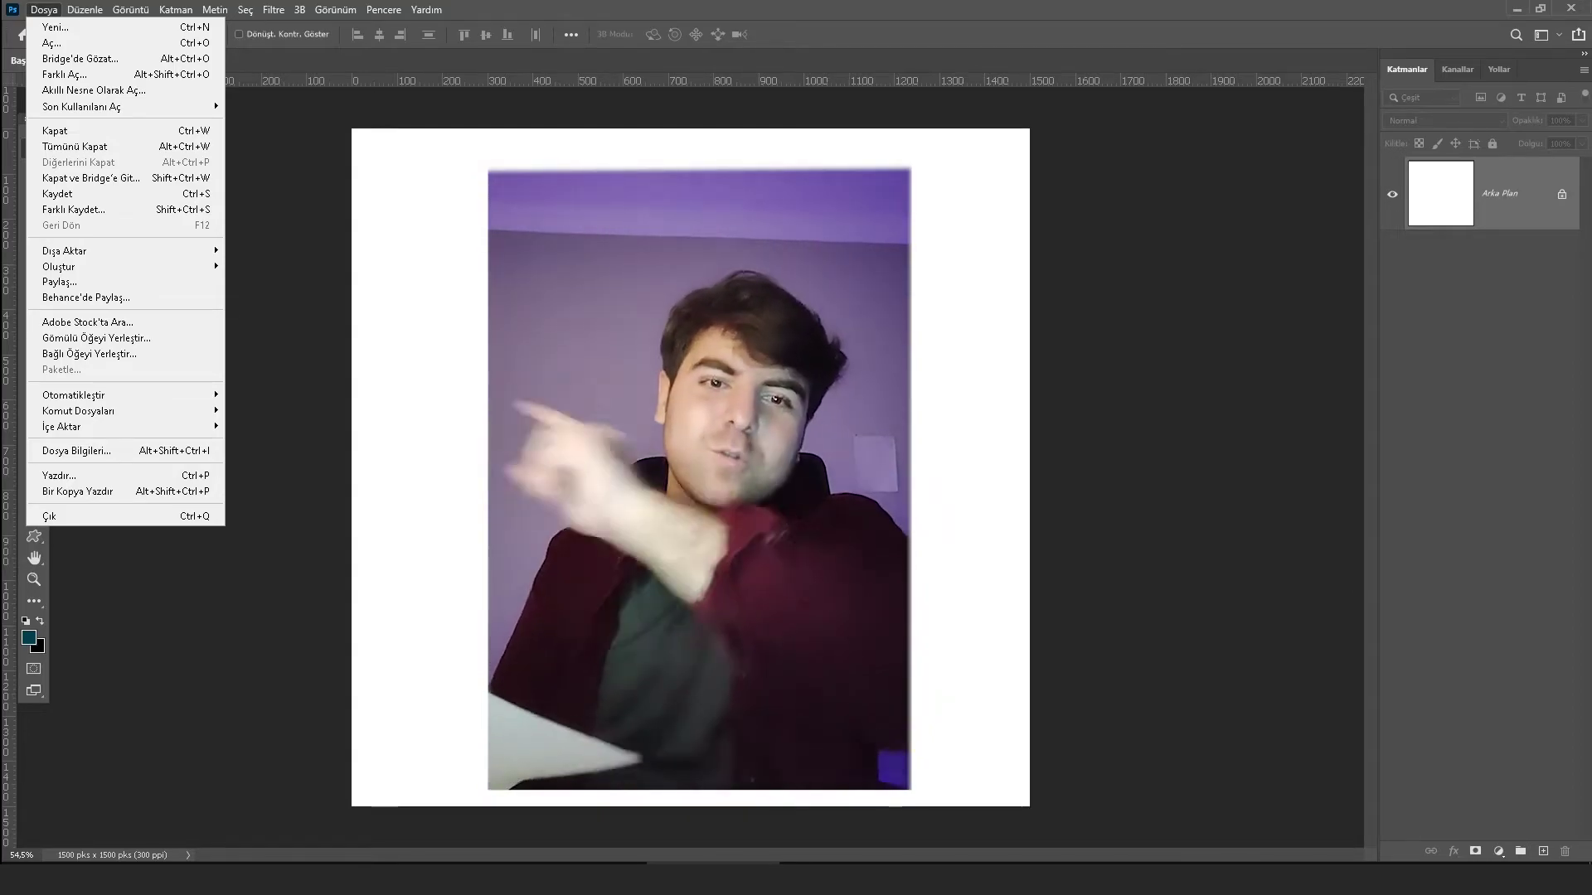
Browse the Düzenle, Görüntü, Katman, Metin and Seç menus in turn.
{"action": "key", "text": "Right"}
{"action": "left_click", "coordinate": [317, 171]}
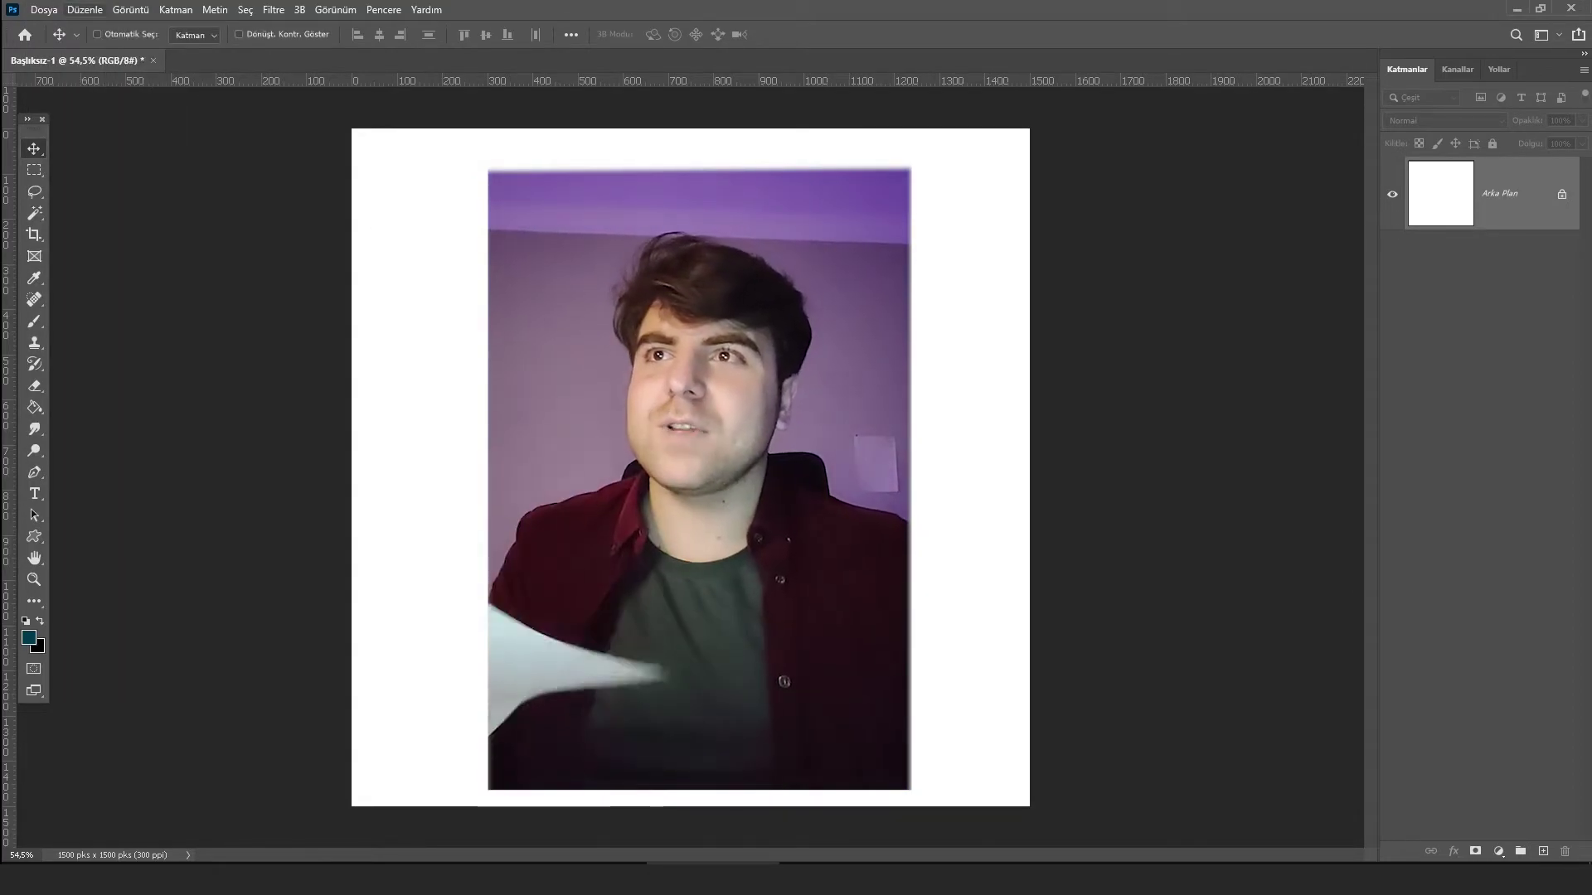
{"action": "key", "text": "alt+e"}
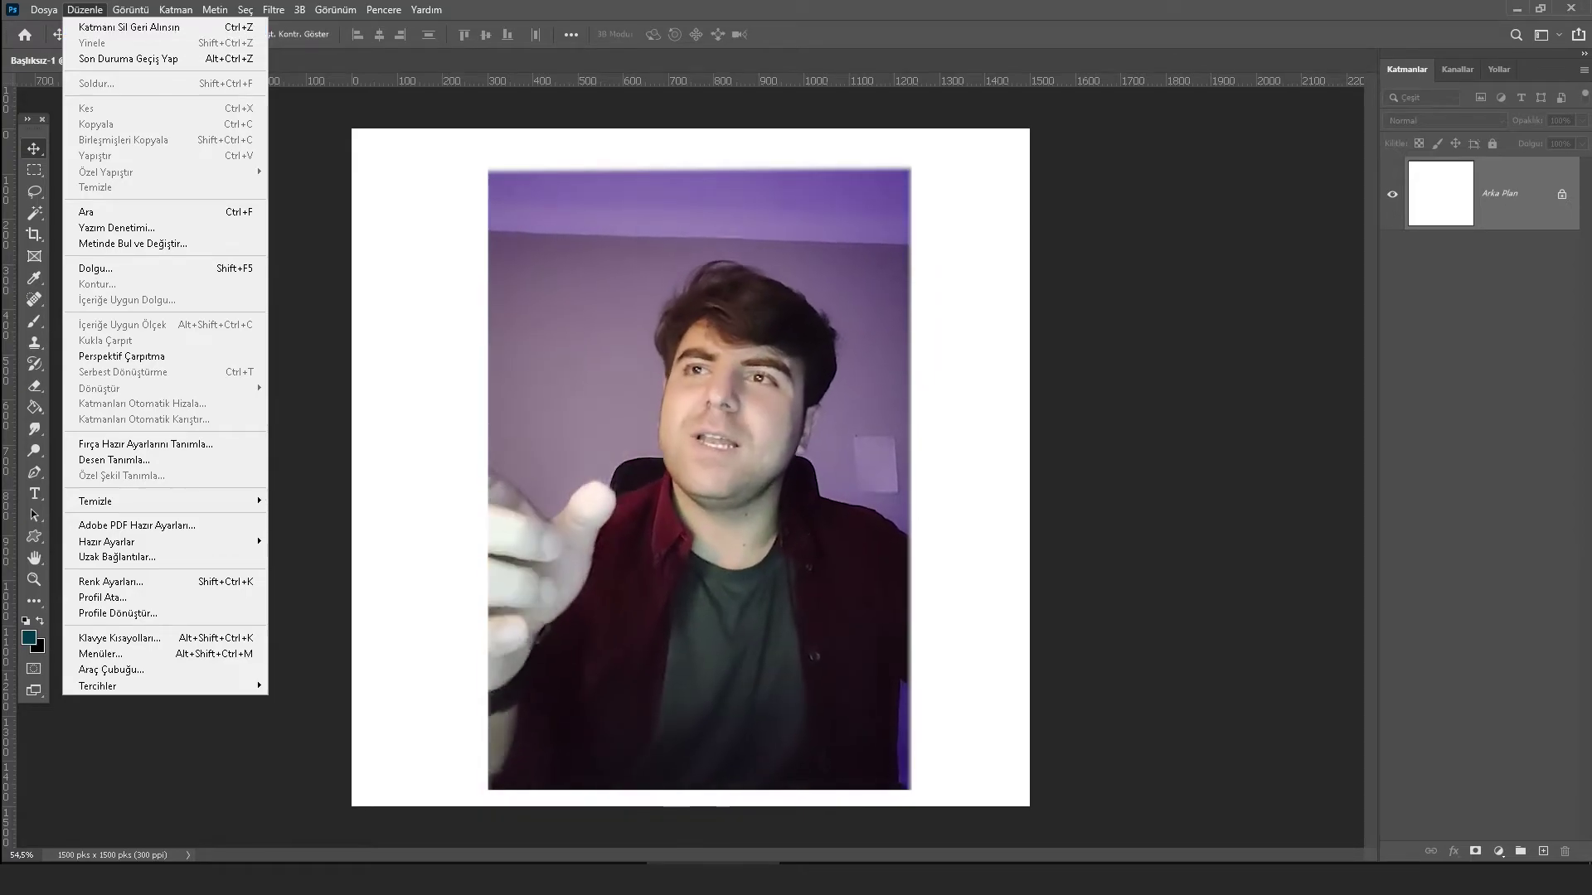
{"action": "key", "text": "Right"}
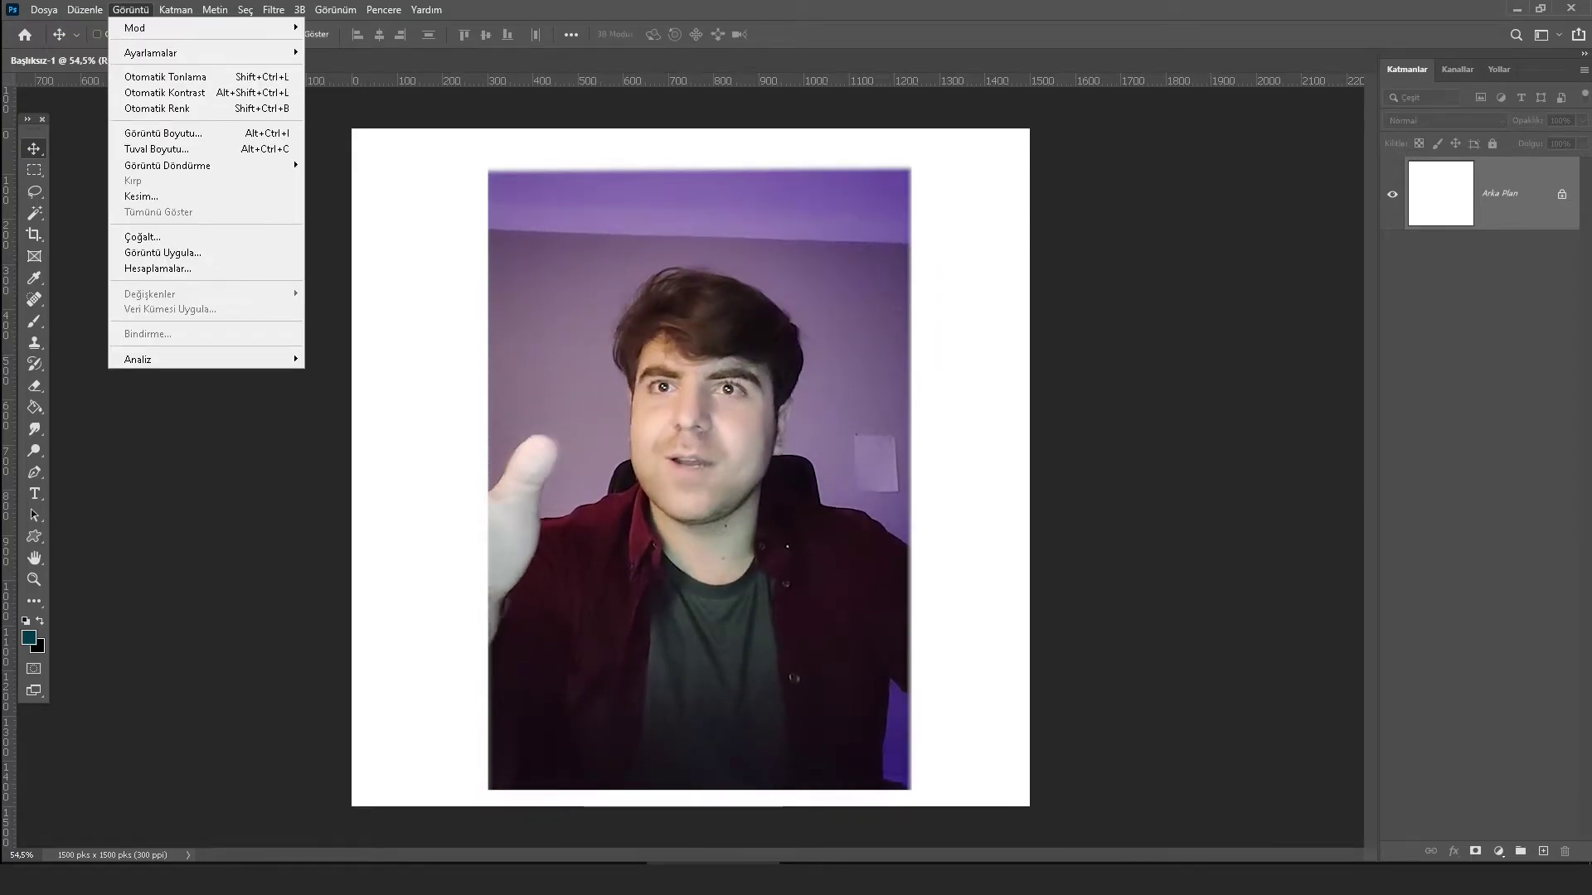
{"action": "key", "text": "Right"}
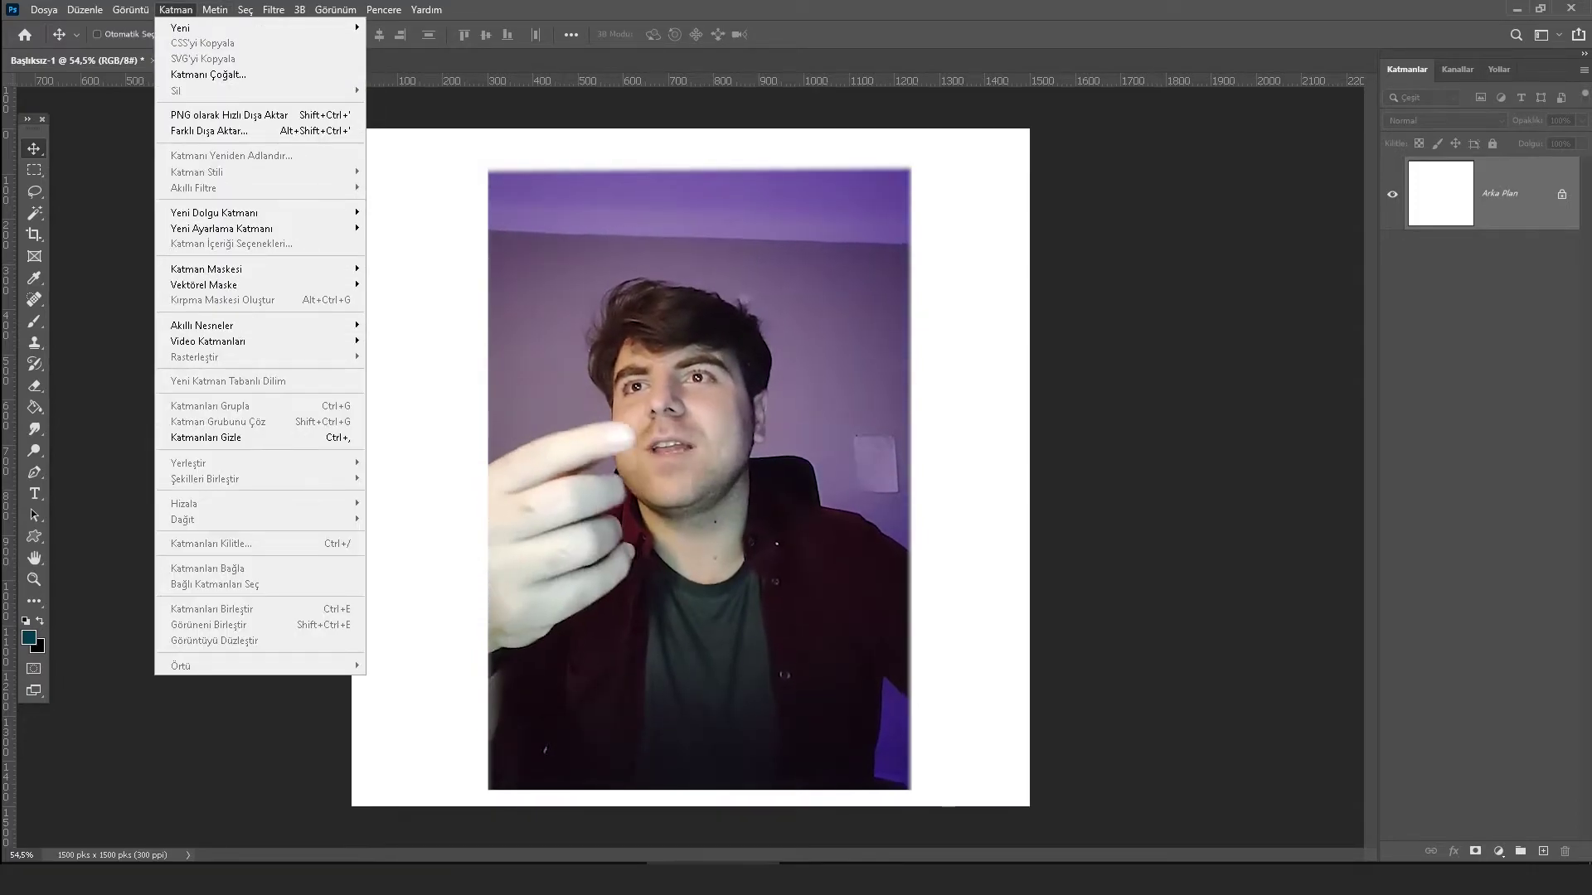
{"action": "key", "text": "Right"}
{"action": "key", "text": "Right"}
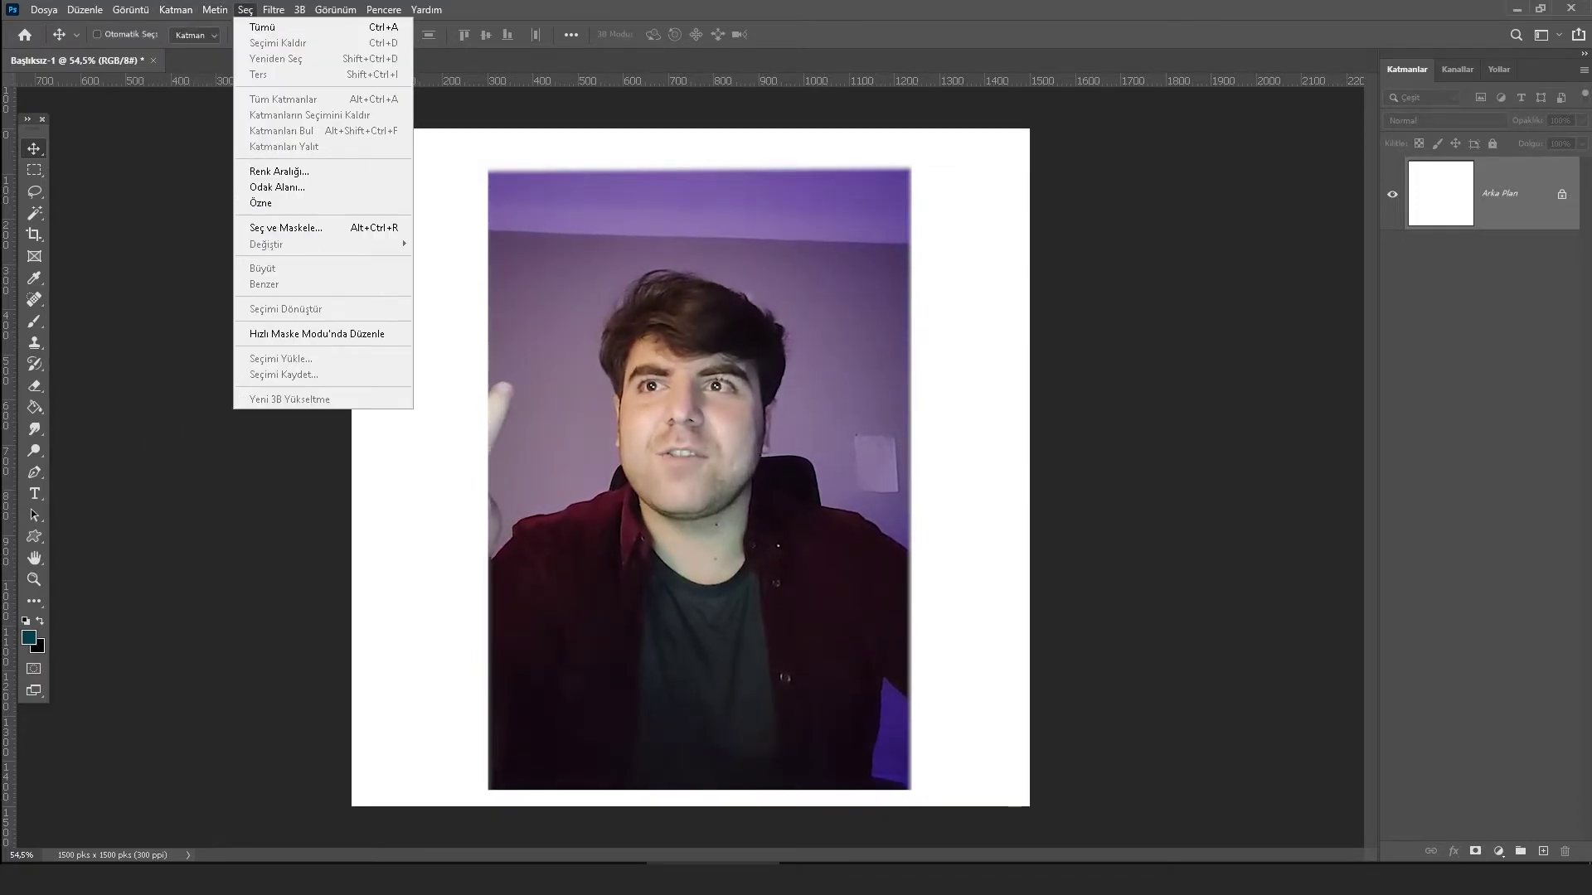
{"action": "key", "text": "Escape"}
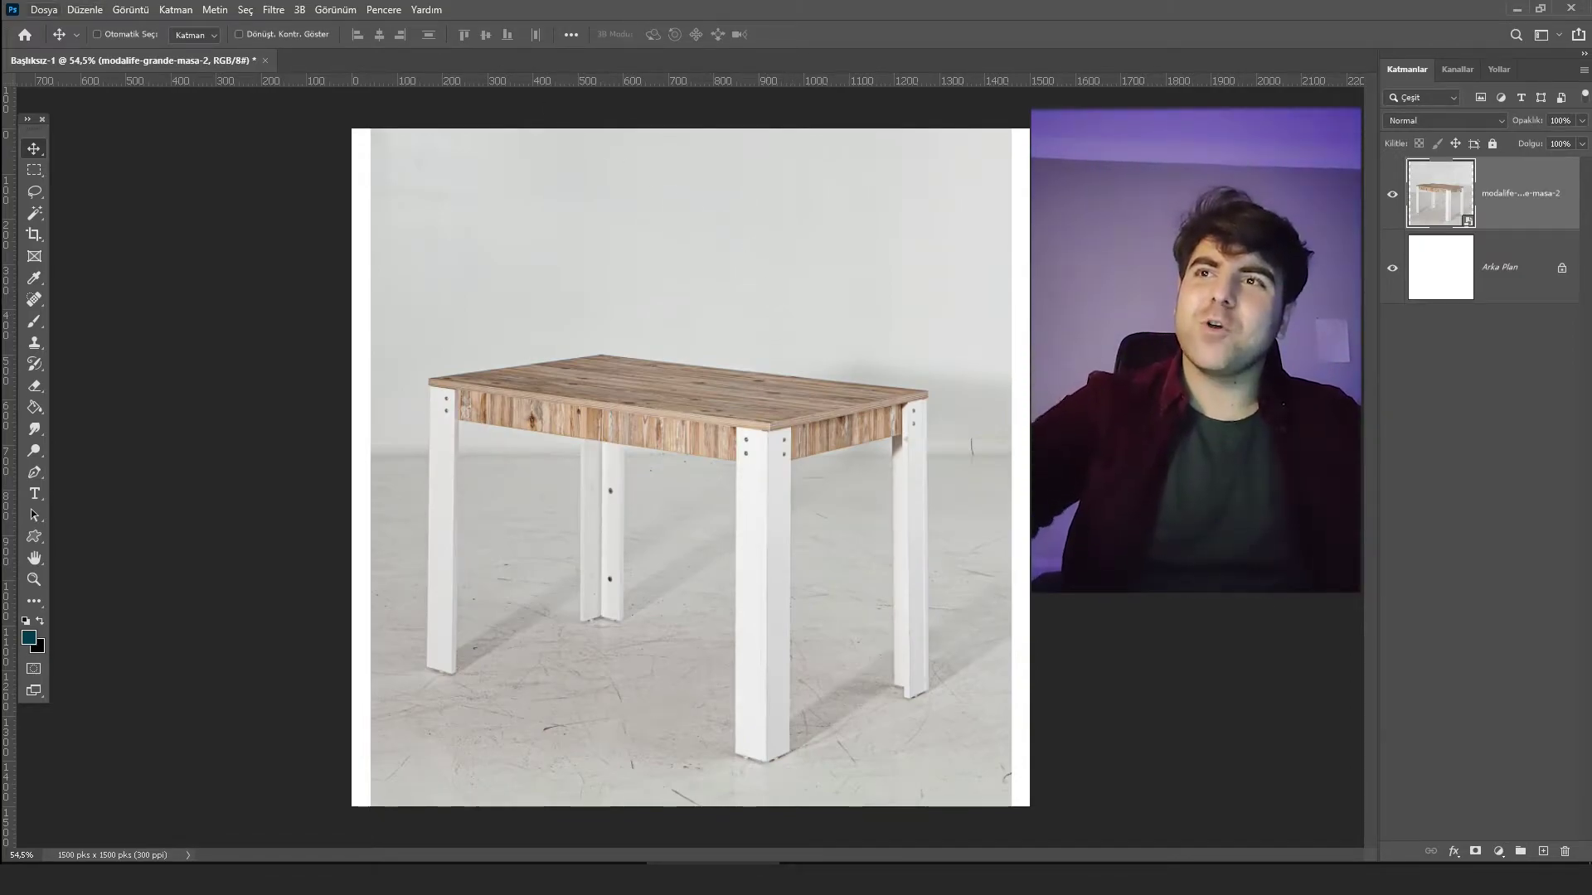
Check the File menu, then make the Arka Plan background layer active.
{"action": "left_click", "coordinate": [43, 10]}
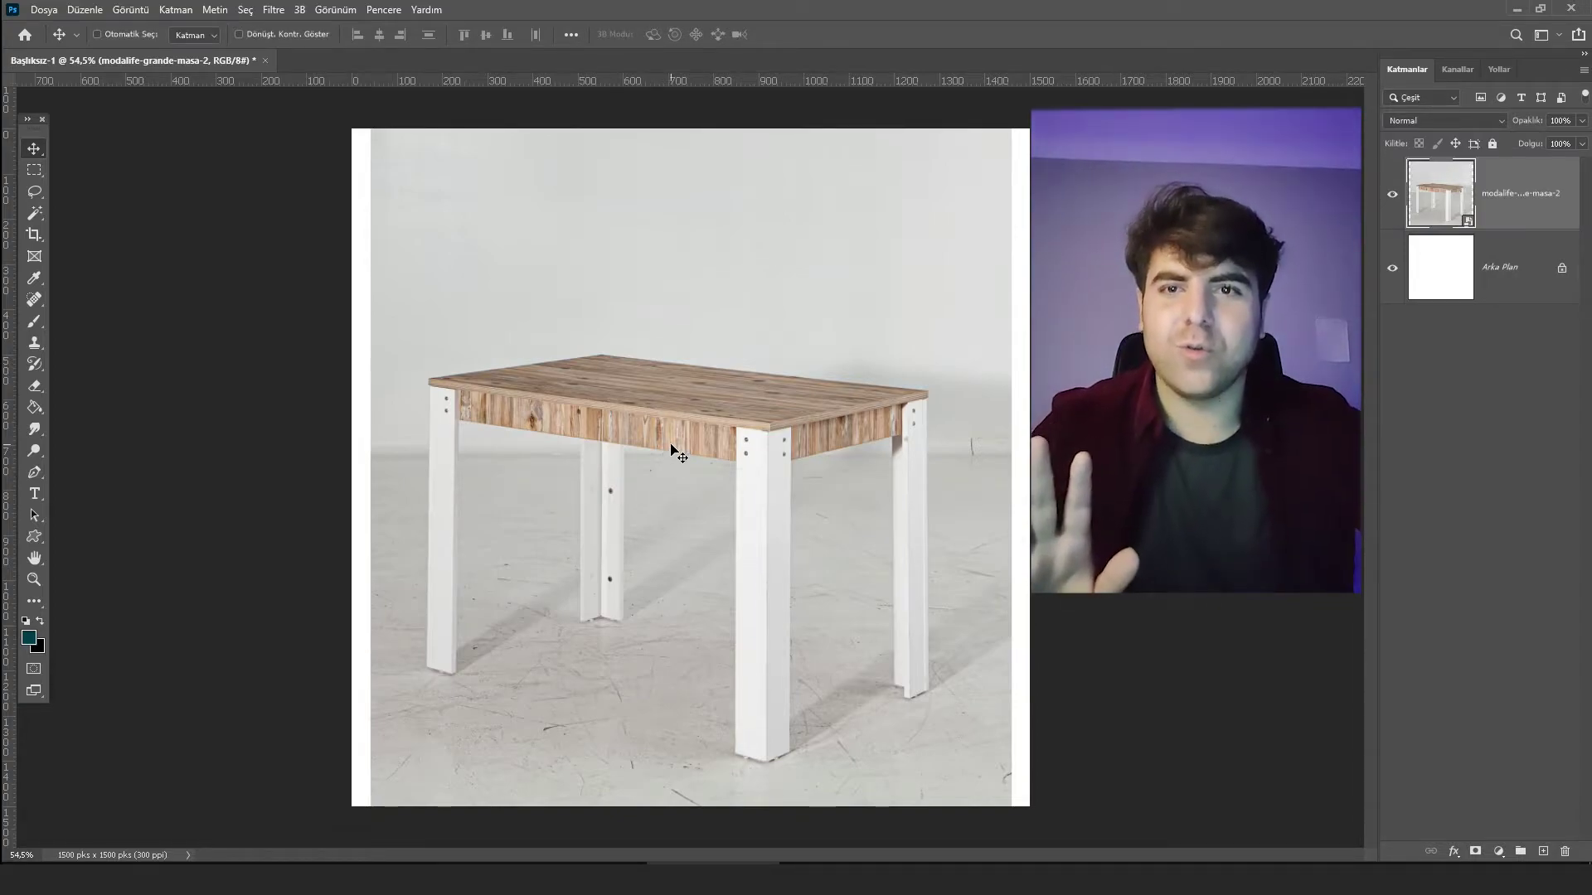
{"action": "left_click", "coordinate": [1457, 274]}
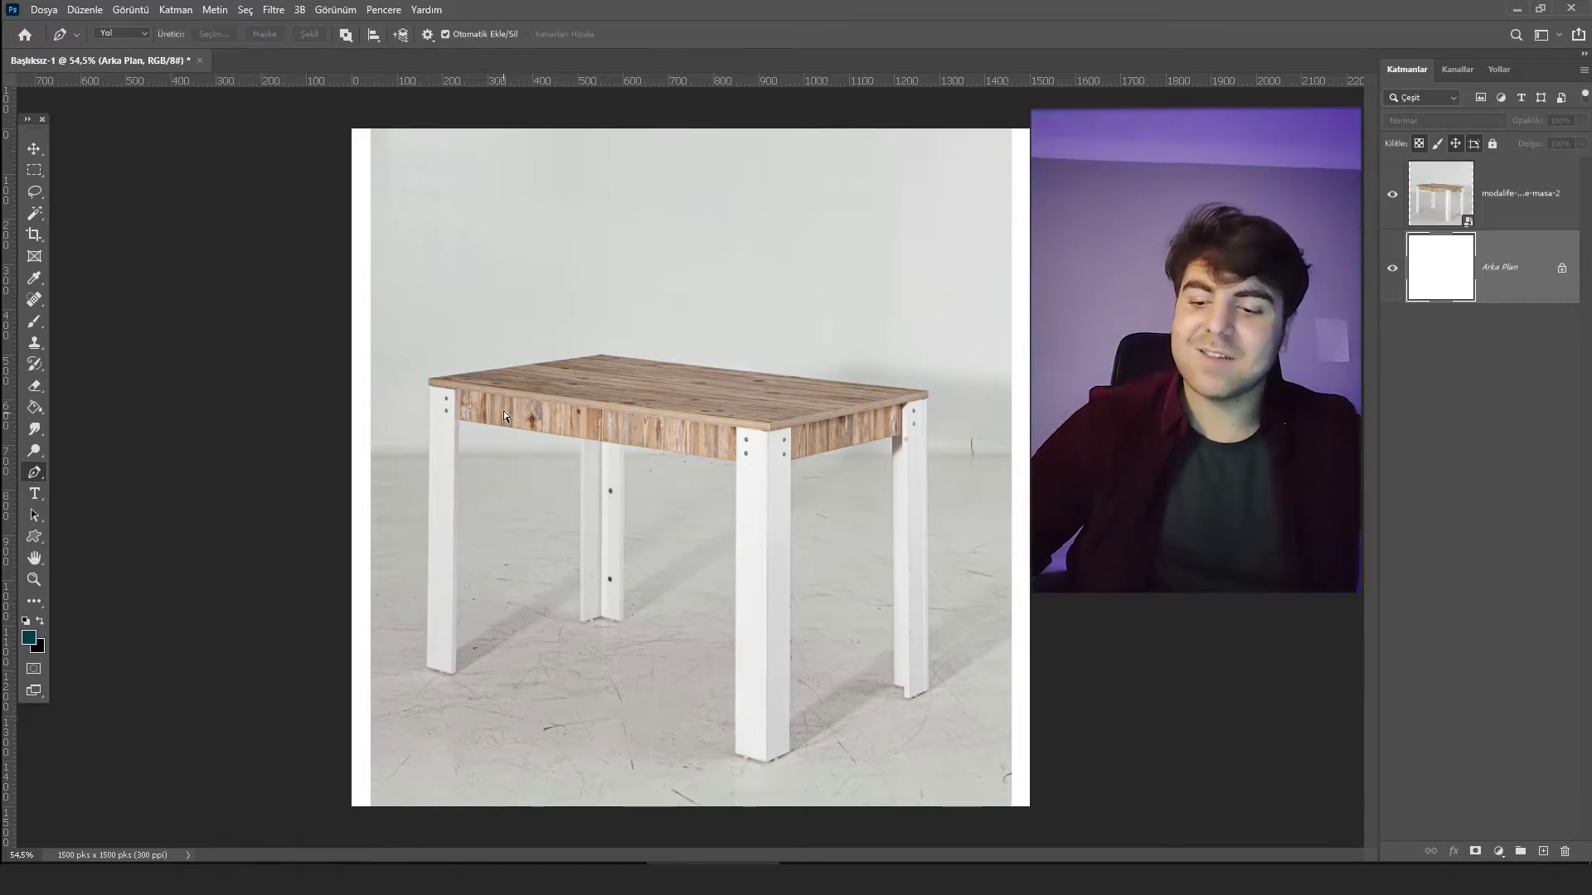
Extend the pen path along the apron's lower edge below the tabletop.
{"action": "scroll", "coordinate": [454, 572], "scroll_direction": "up", "scroll_amount": 2}
{"action": "scroll", "coordinate": [440, 599], "scroll_direction": "up", "scroll_amount": 2}
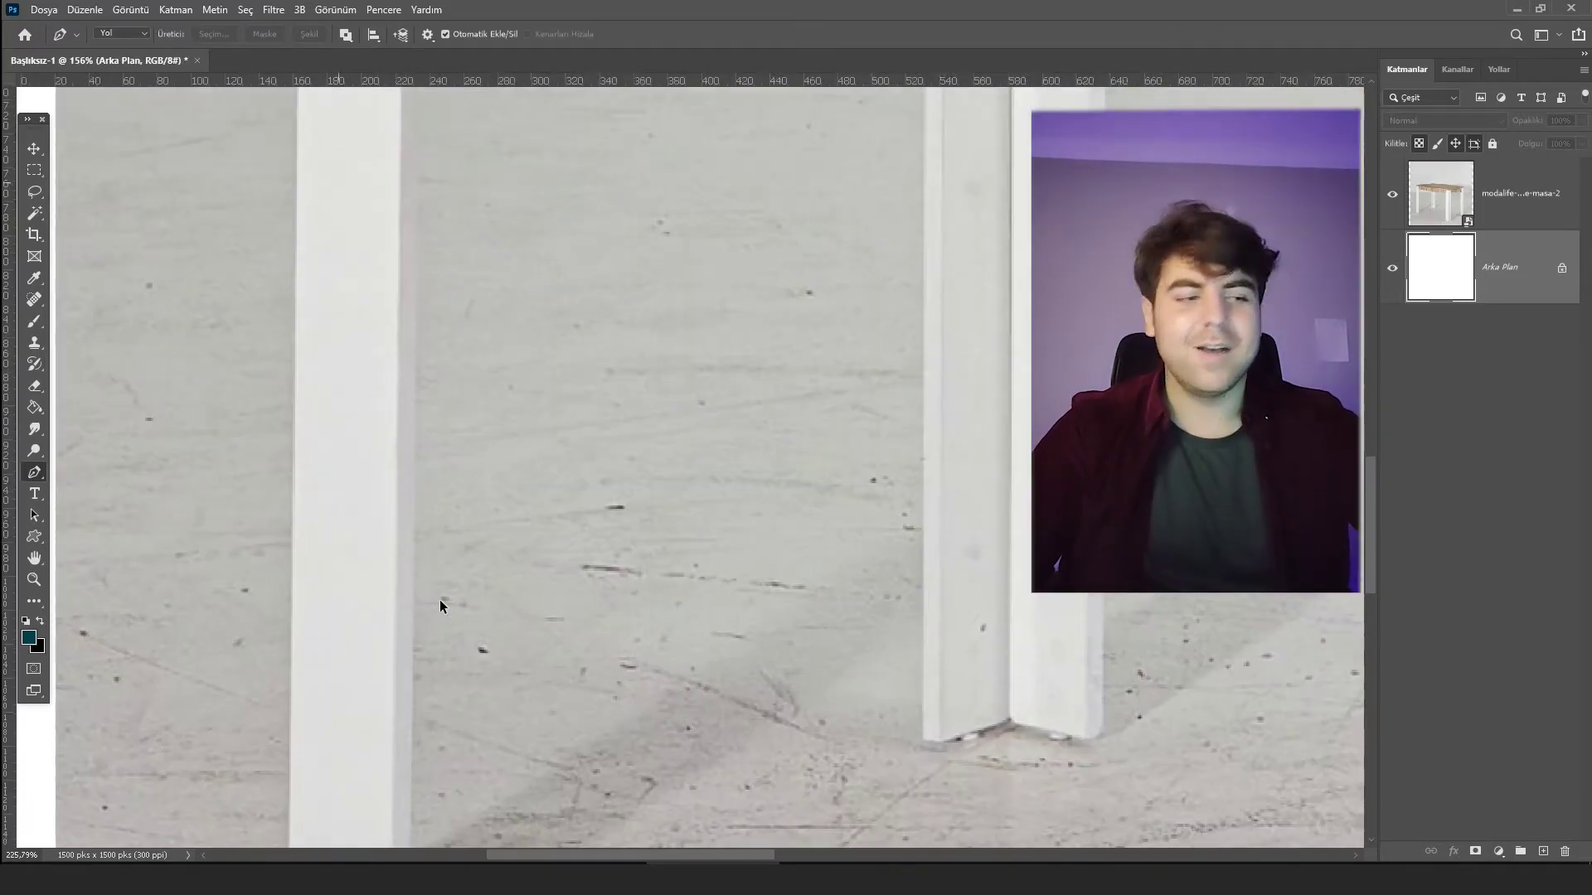
{"action": "scroll", "coordinate": [439, 600], "scroll_direction": "up", "scroll_amount": 2}
{"action": "scroll", "coordinate": [439, 613], "scroll_direction": "up", "scroll_amount": 1}
{"action": "left_click_drag", "start_coordinate": [391, 611], "coordinate": [479, 238]}
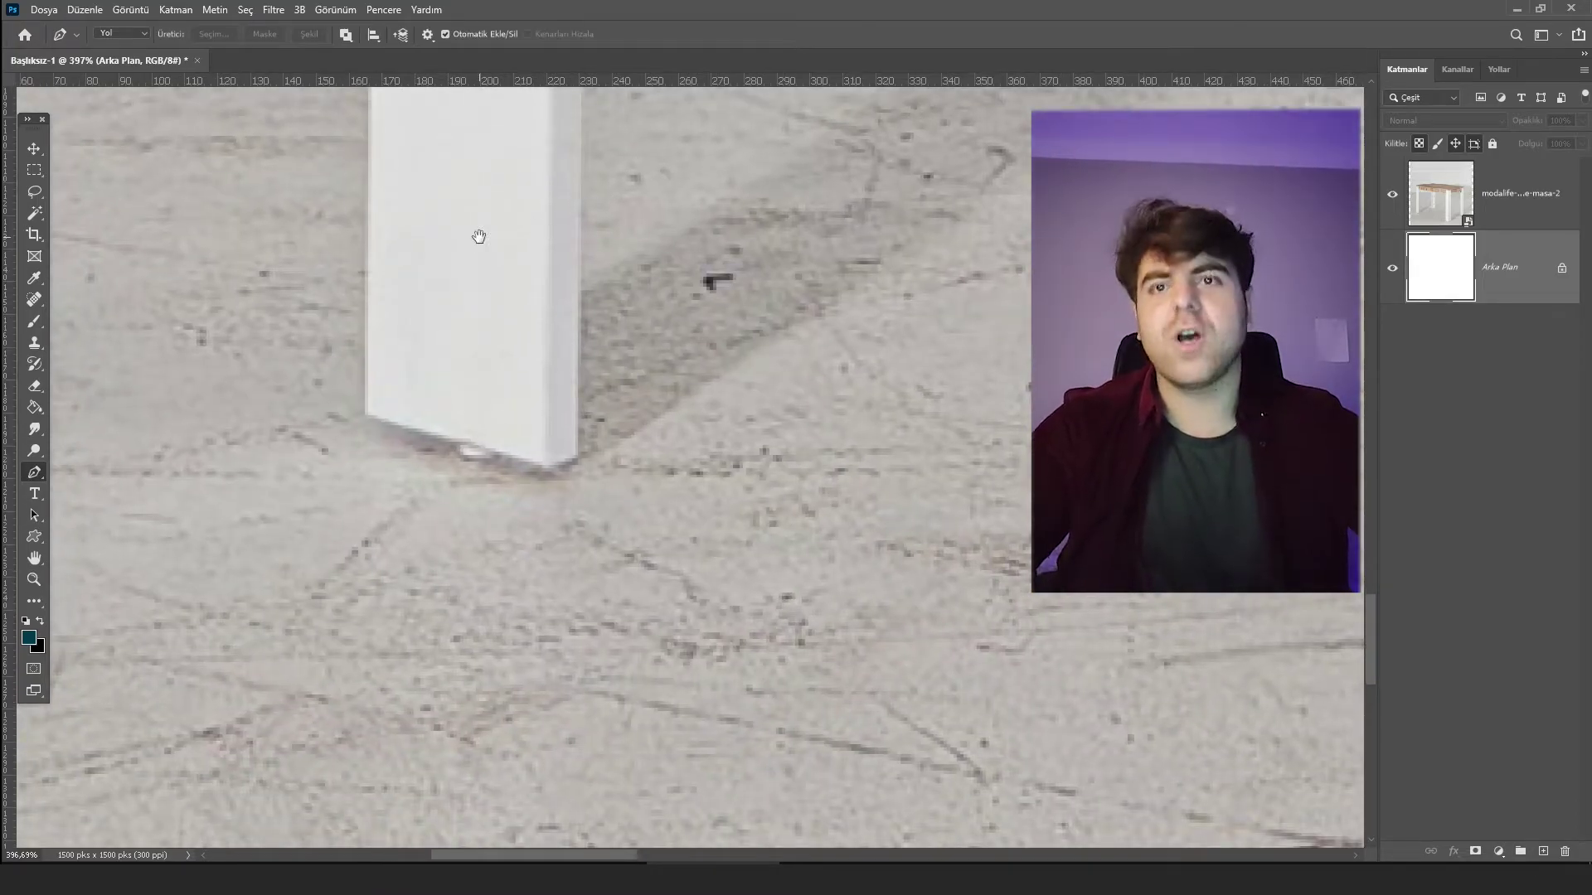
{"action": "left_click_drag", "start_coordinate": [479, 238], "coordinate": [500, 414]}
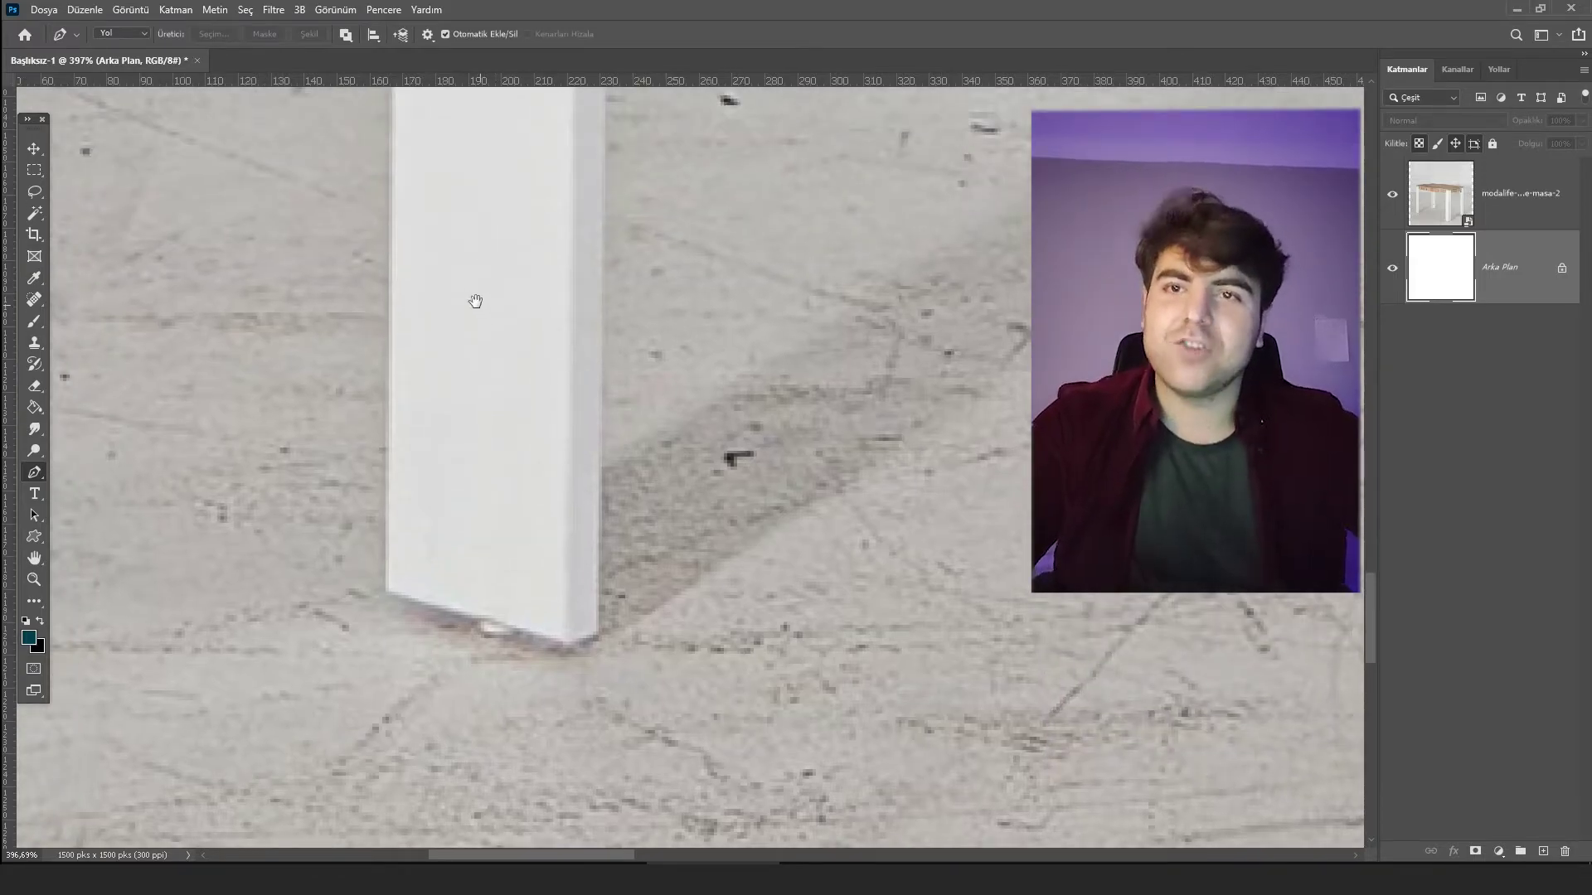
{"action": "mouse_move", "coordinate": [475, 301]}
{"action": "left_mouse_down"}
{"action": "mouse_move", "coordinate": [535, 430]}
{"action": "mouse_move", "coordinate": [537, 351]}
{"action": "left_mouse_up"}
{"action": "left_click_drag", "start_coordinate": [643, 473], "coordinate": [630, 389]}
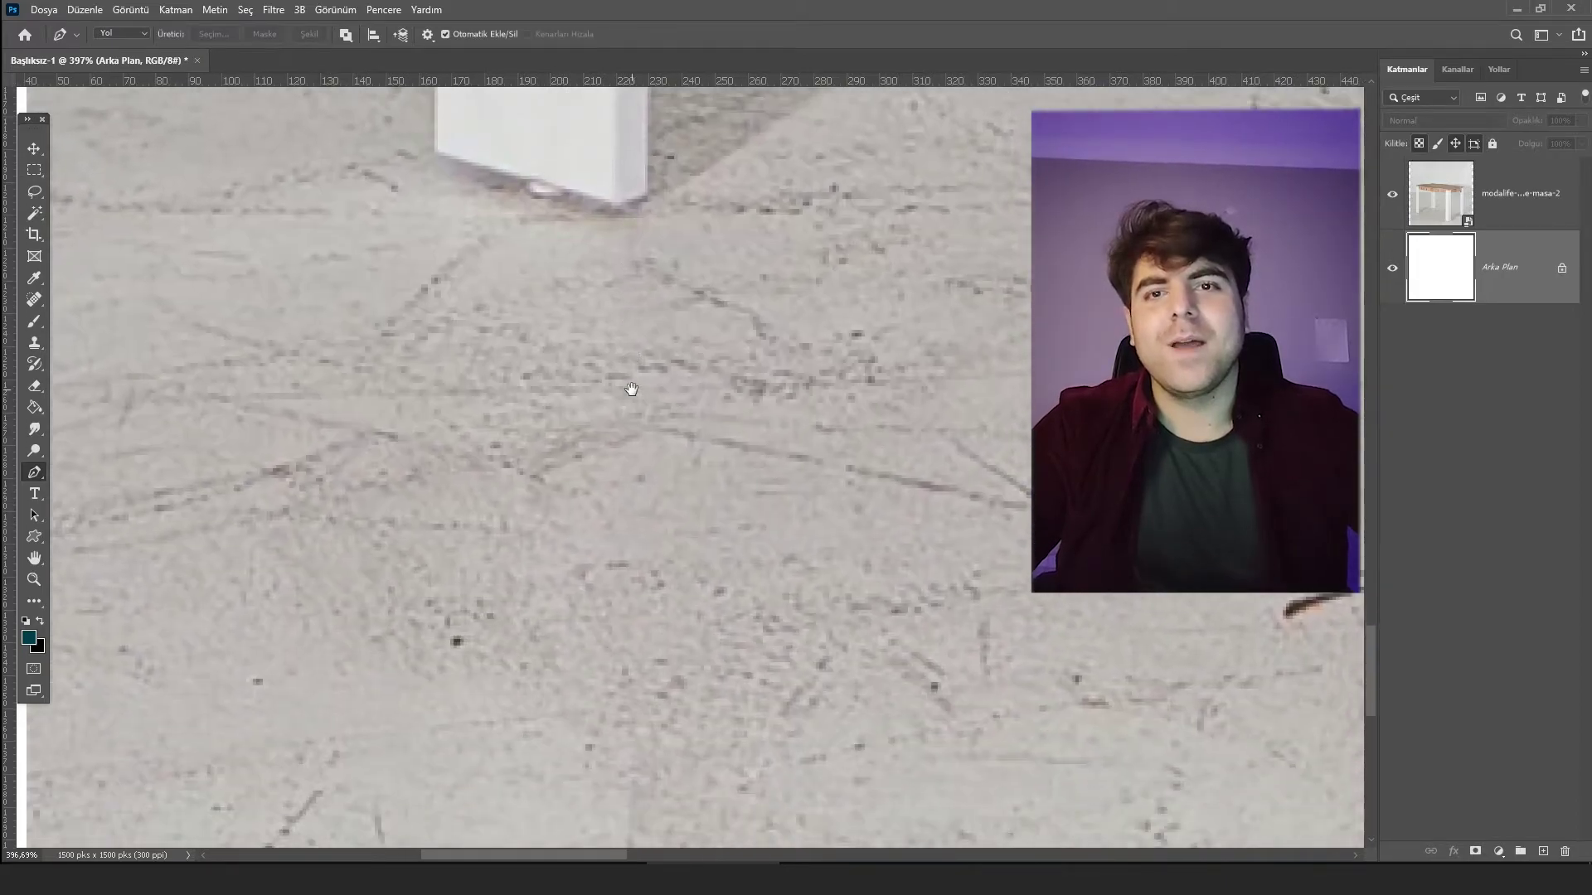
{"action": "left_click_drag", "start_coordinate": [606, 271], "coordinate": [604, 451]}
{"action": "left_click_drag", "start_coordinate": [576, 311], "coordinate": [514, 424]}
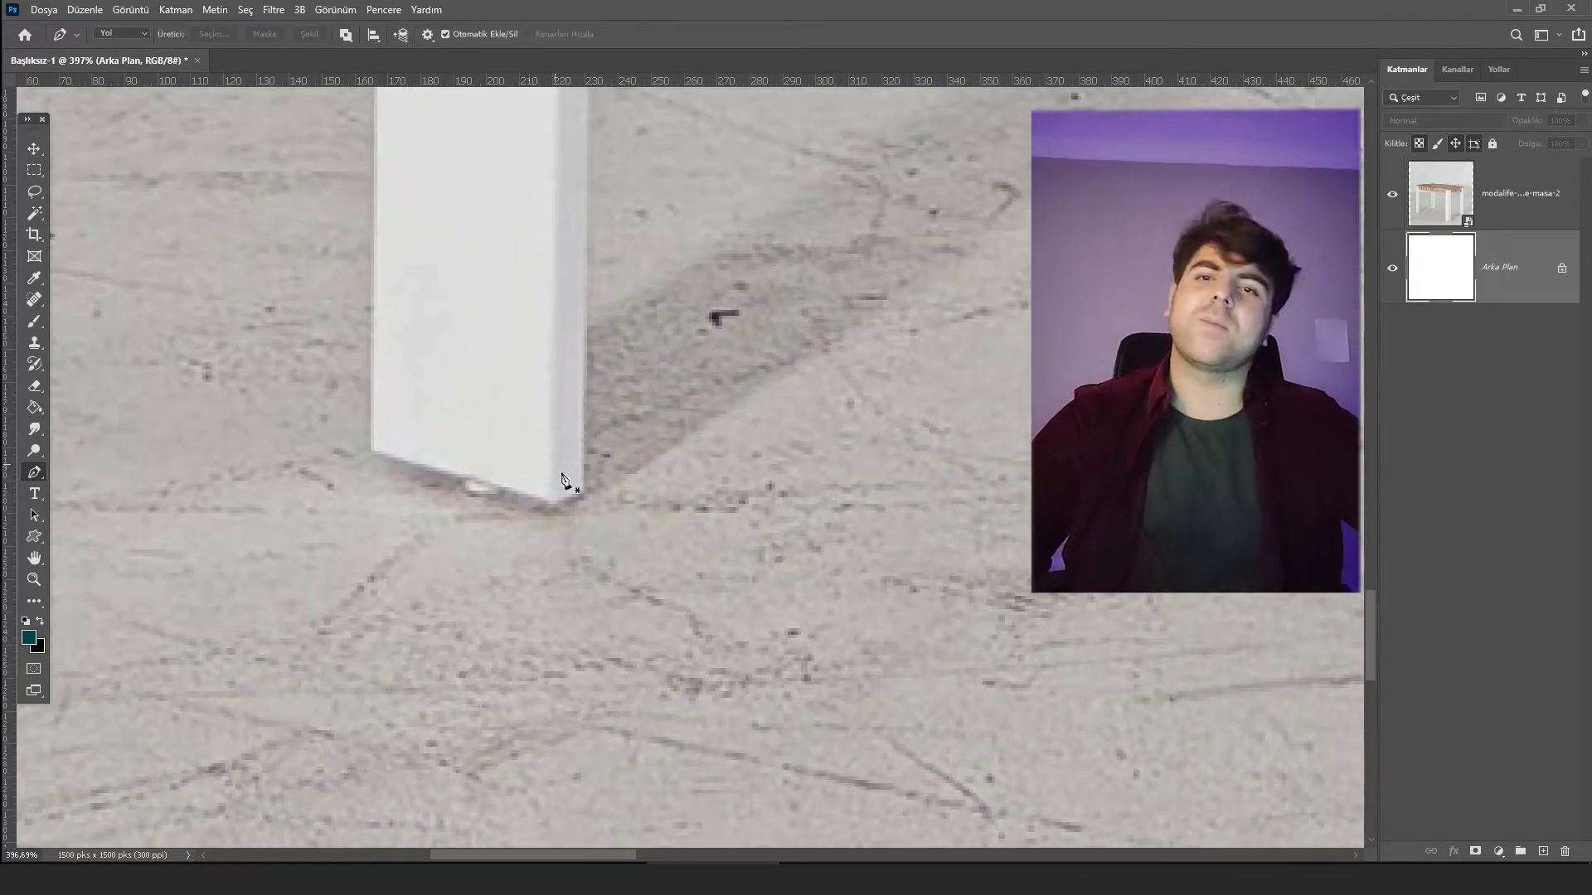
{"action": "scroll", "coordinate": [583, 530], "scroll_direction": "up", "scroll_amount": 2}
{"action": "scroll", "coordinate": [584, 531], "scroll_direction": "up", "scroll_amount": 2}
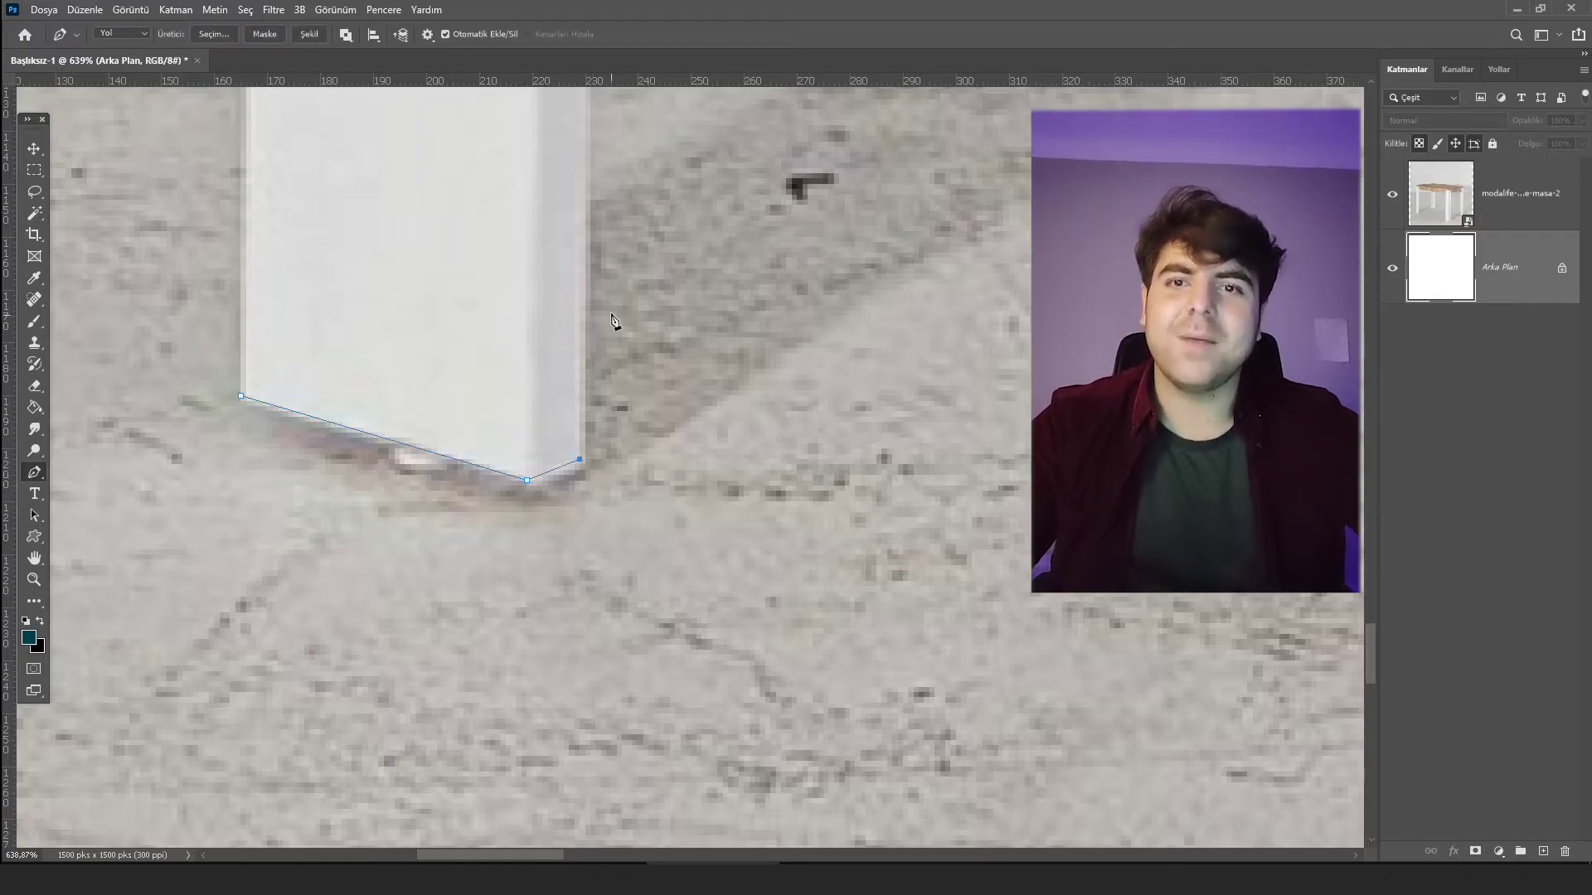
{"action": "scroll", "coordinate": [612, 320], "scroll_direction": "down", "scroll_amount": 2}
{"action": "scroll", "coordinate": [600, 306], "scroll_direction": "down", "scroll_amount": 1}
{"action": "left_click_drag", "start_coordinate": [603, 244], "coordinate": [556, 564]}
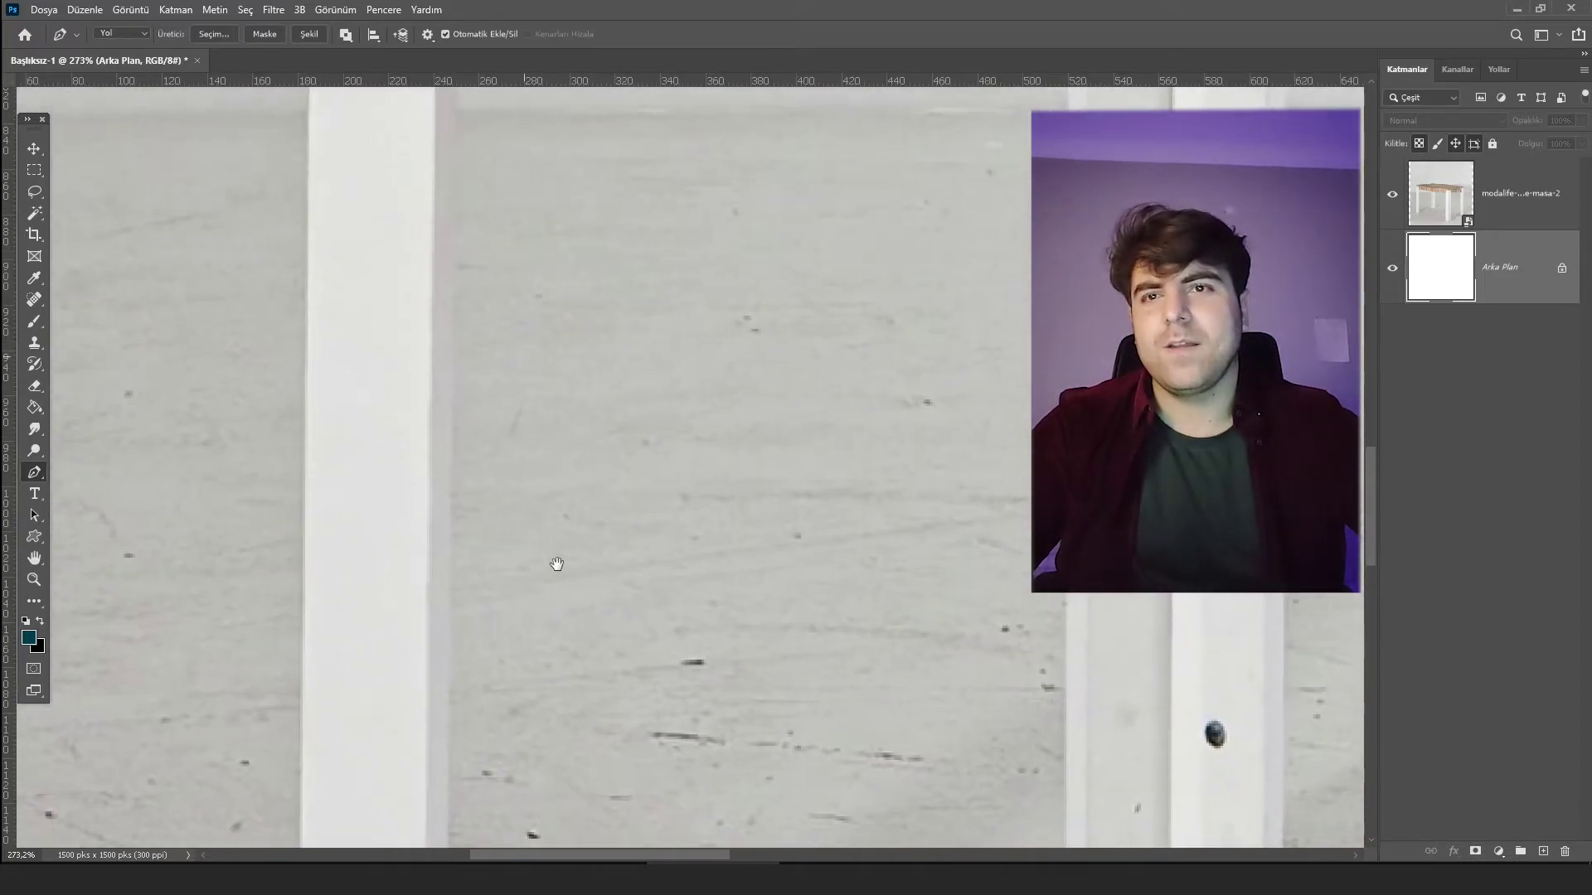
{"action": "scroll", "coordinate": [556, 564], "scroll_direction": "up", "scroll_amount": 3}
{"action": "scroll", "coordinate": [505, 558], "scroll_direction": "up", "scroll_amount": 2}
{"action": "scroll", "coordinate": [494, 433], "scroll_direction": "up", "scroll_amount": 1}
{"action": "scroll", "coordinate": [472, 381], "scroll_direction": "up", "scroll_amount": 1}
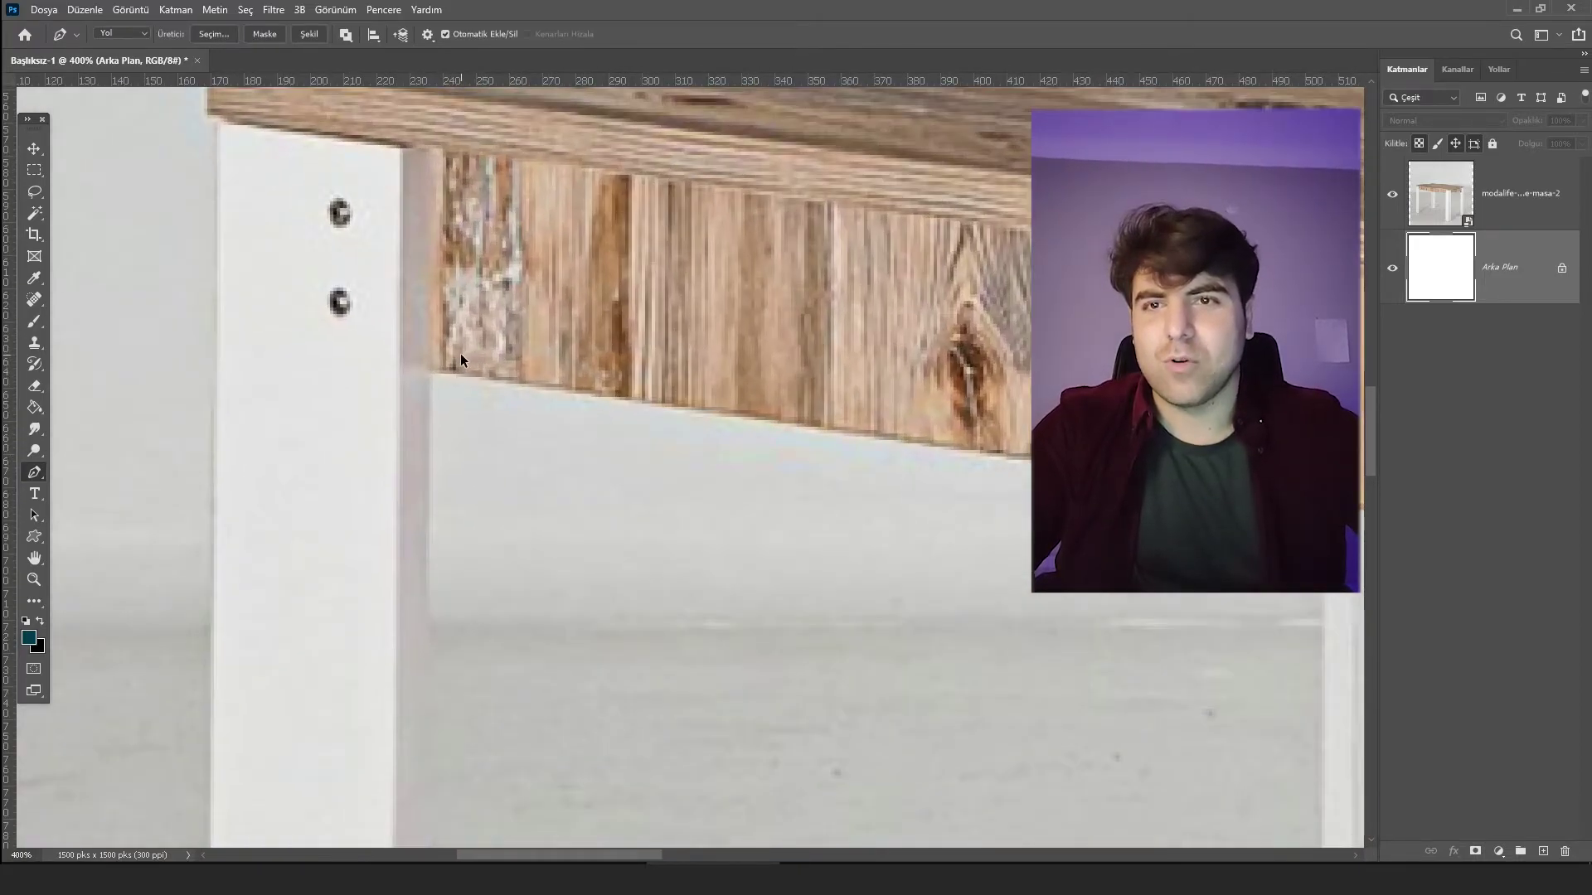
{"action": "scroll", "coordinate": [460, 358], "scroll_direction": "up", "scroll_amount": 1}
{"action": "scroll", "coordinate": [452, 352], "scroll_direction": "down", "scroll_amount": 2}
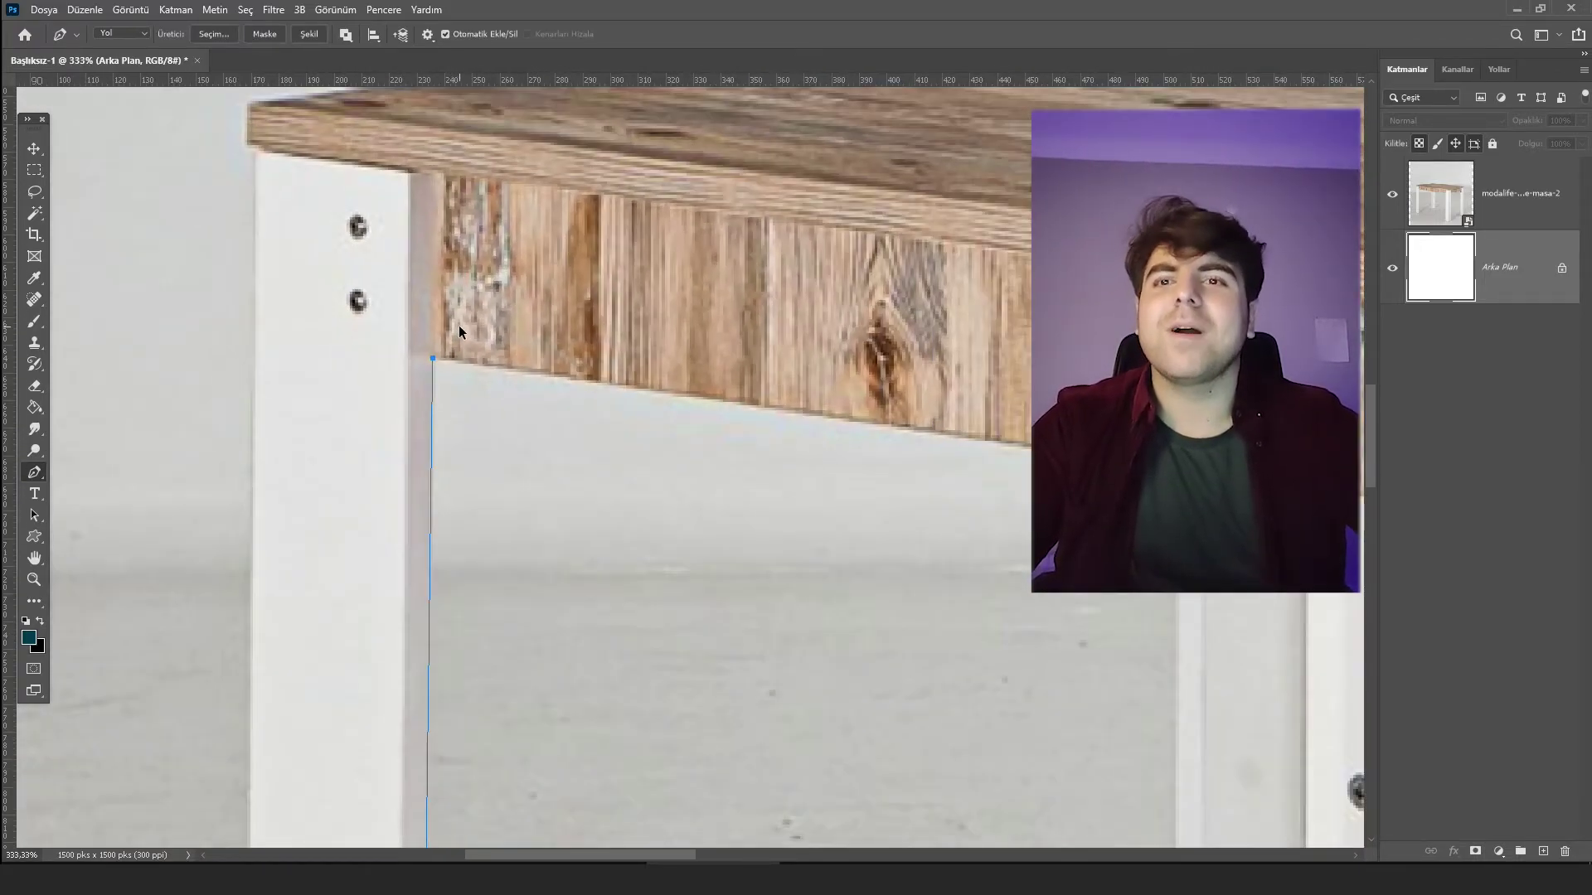
{"action": "scroll", "coordinate": [452, 353], "scroll_direction": "down", "scroll_amount": 1}
{"action": "left_click_drag", "start_coordinate": [438, 188], "coordinate": [687, 296]}
{"action": "scroll", "coordinate": [489, 273], "scroll_direction": "up", "scroll_amount": 2}
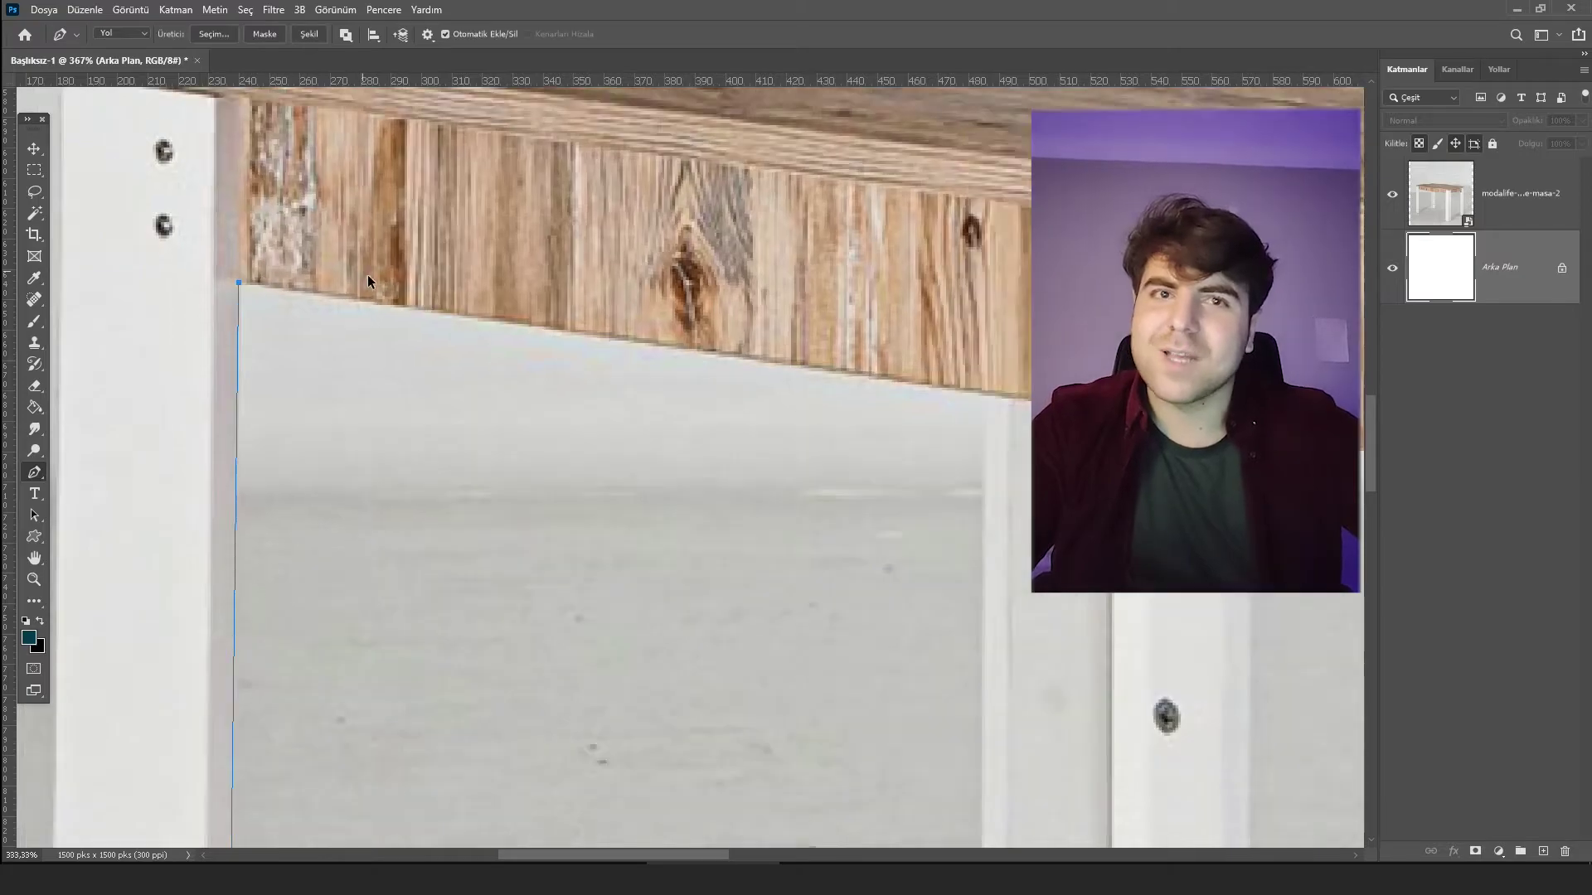
{"action": "scroll", "coordinate": [367, 275], "scroll_direction": "down", "scroll_amount": 1}
{"action": "scroll", "coordinate": [767, 215], "scroll_direction": "up", "scroll_amount": 1}
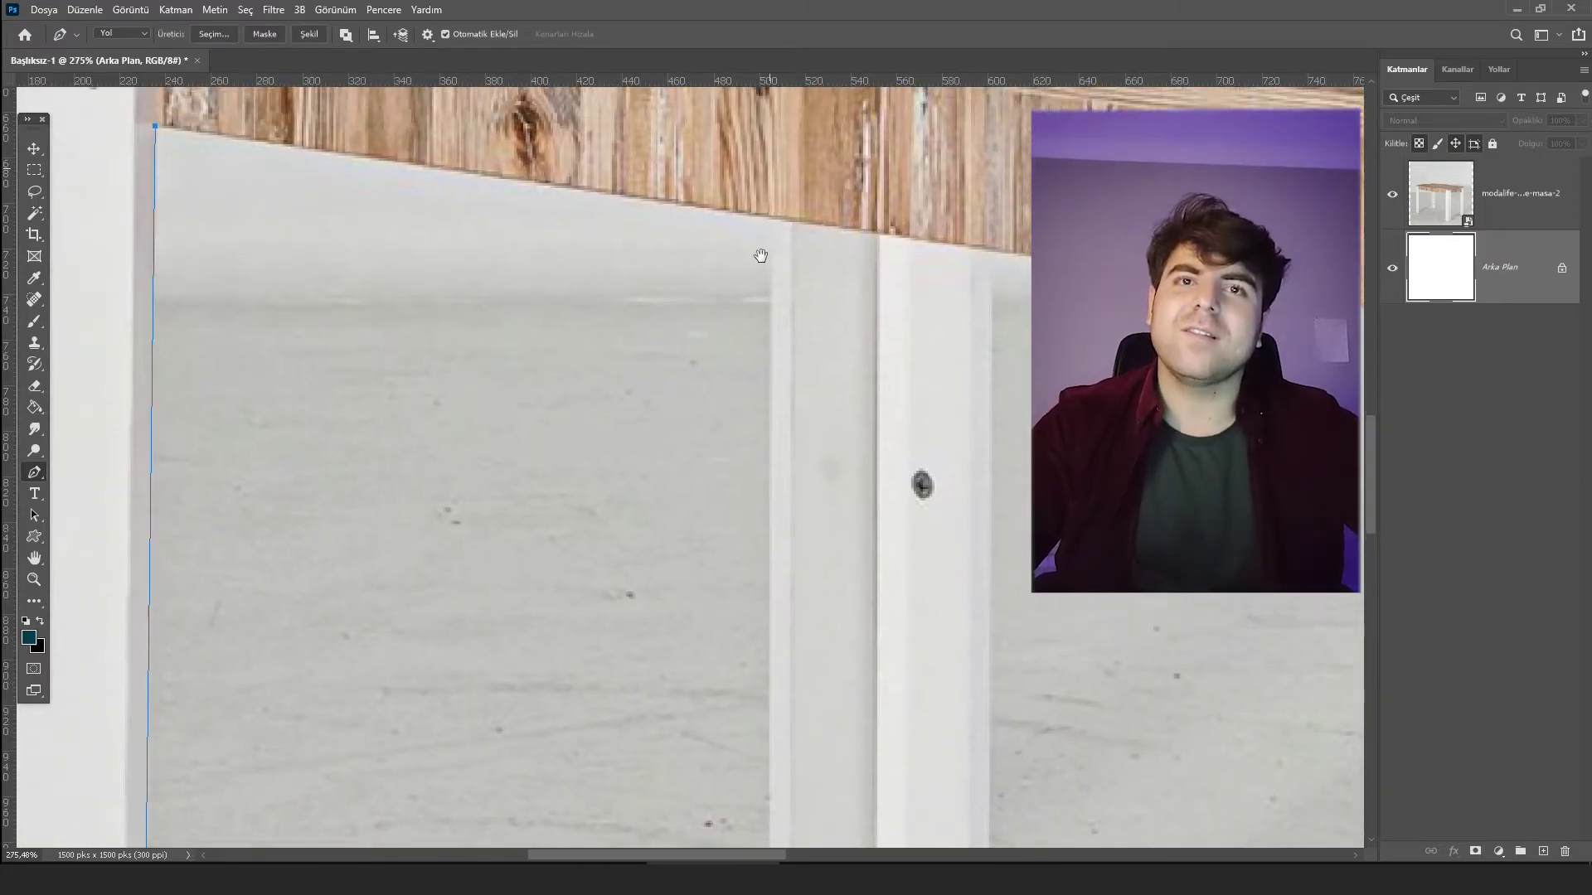
{"action": "scroll", "coordinate": [757, 256], "scroll_direction": "up", "scroll_amount": 2}
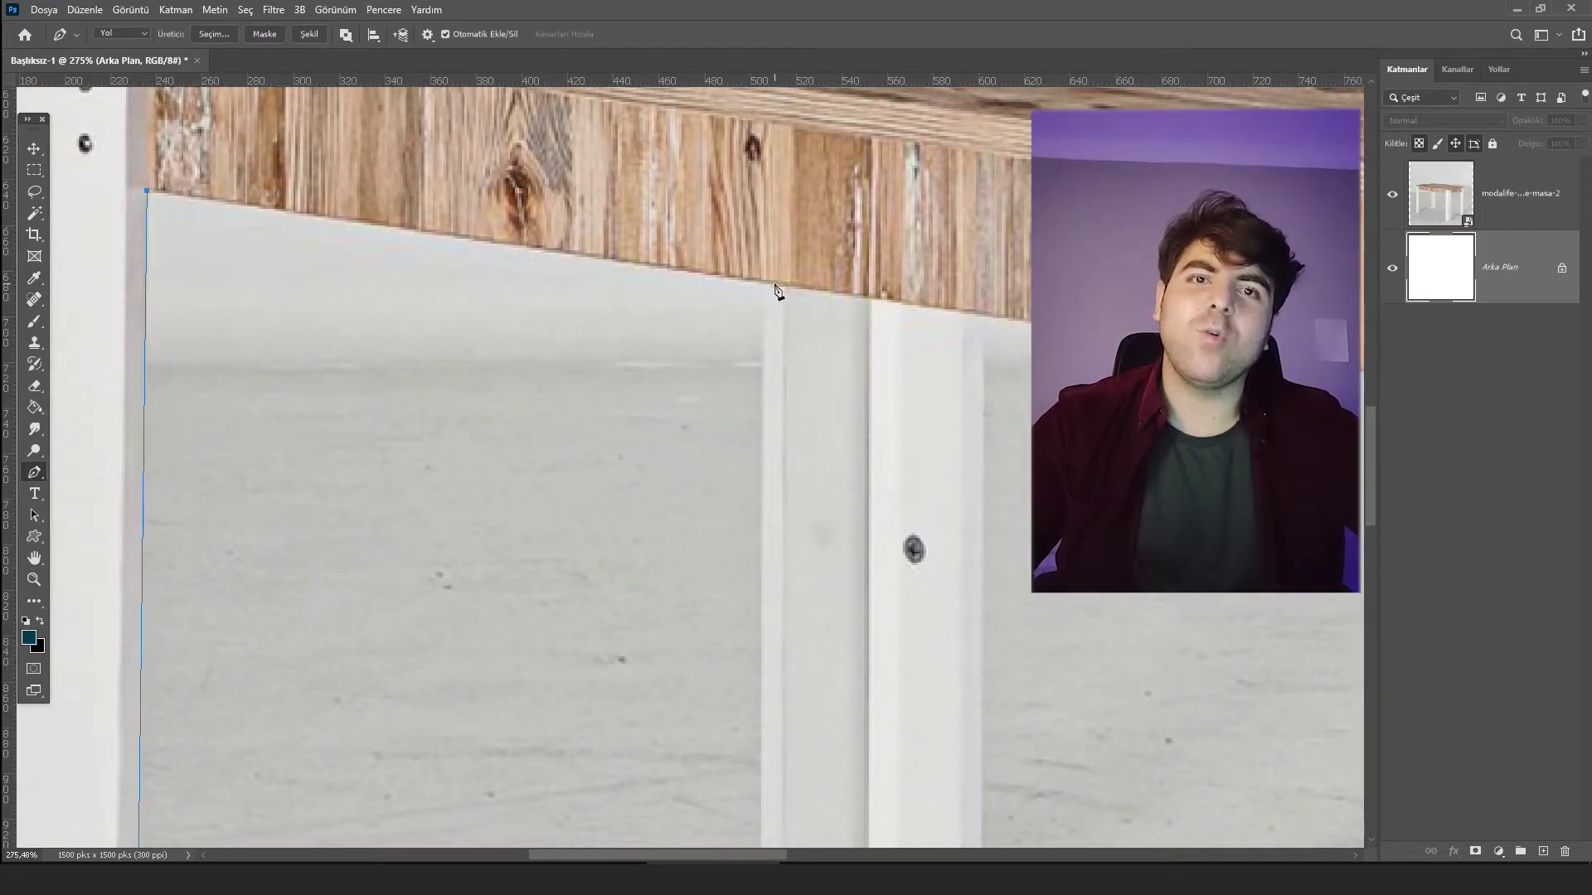
{"action": "left_click", "coordinate": [775, 285]}
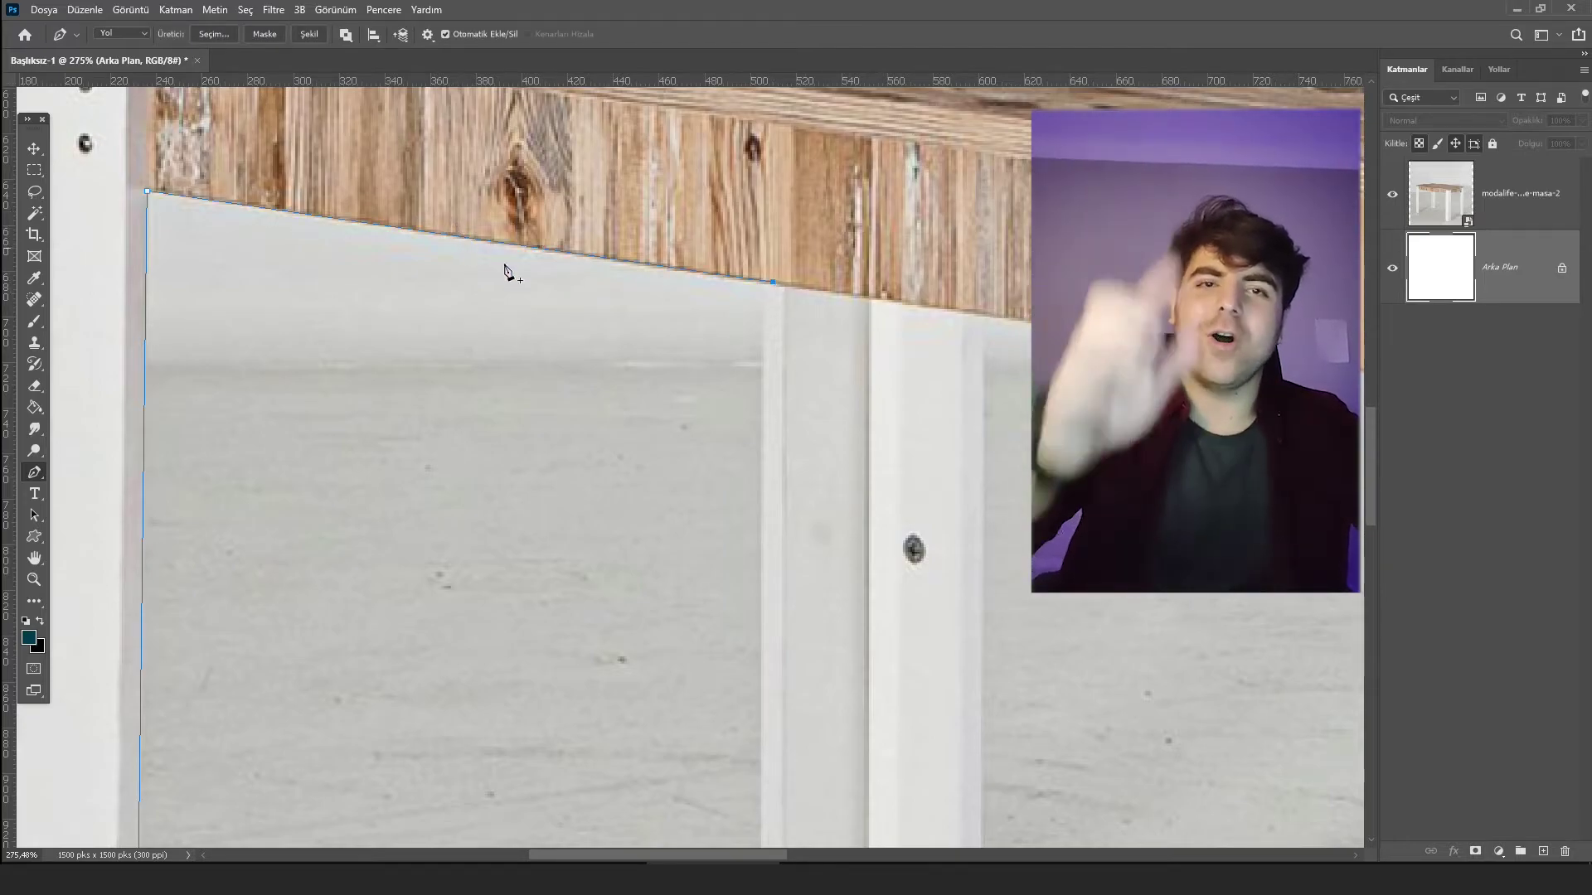
Continue the outline around the middle leg's foot and the leg base.
{"action": "scroll", "coordinate": [789, 276], "scroll_direction": "down", "scroll_amount": 3}
{"action": "left_click_drag", "start_coordinate": [770, 555], "coordinate": [584, 257]}
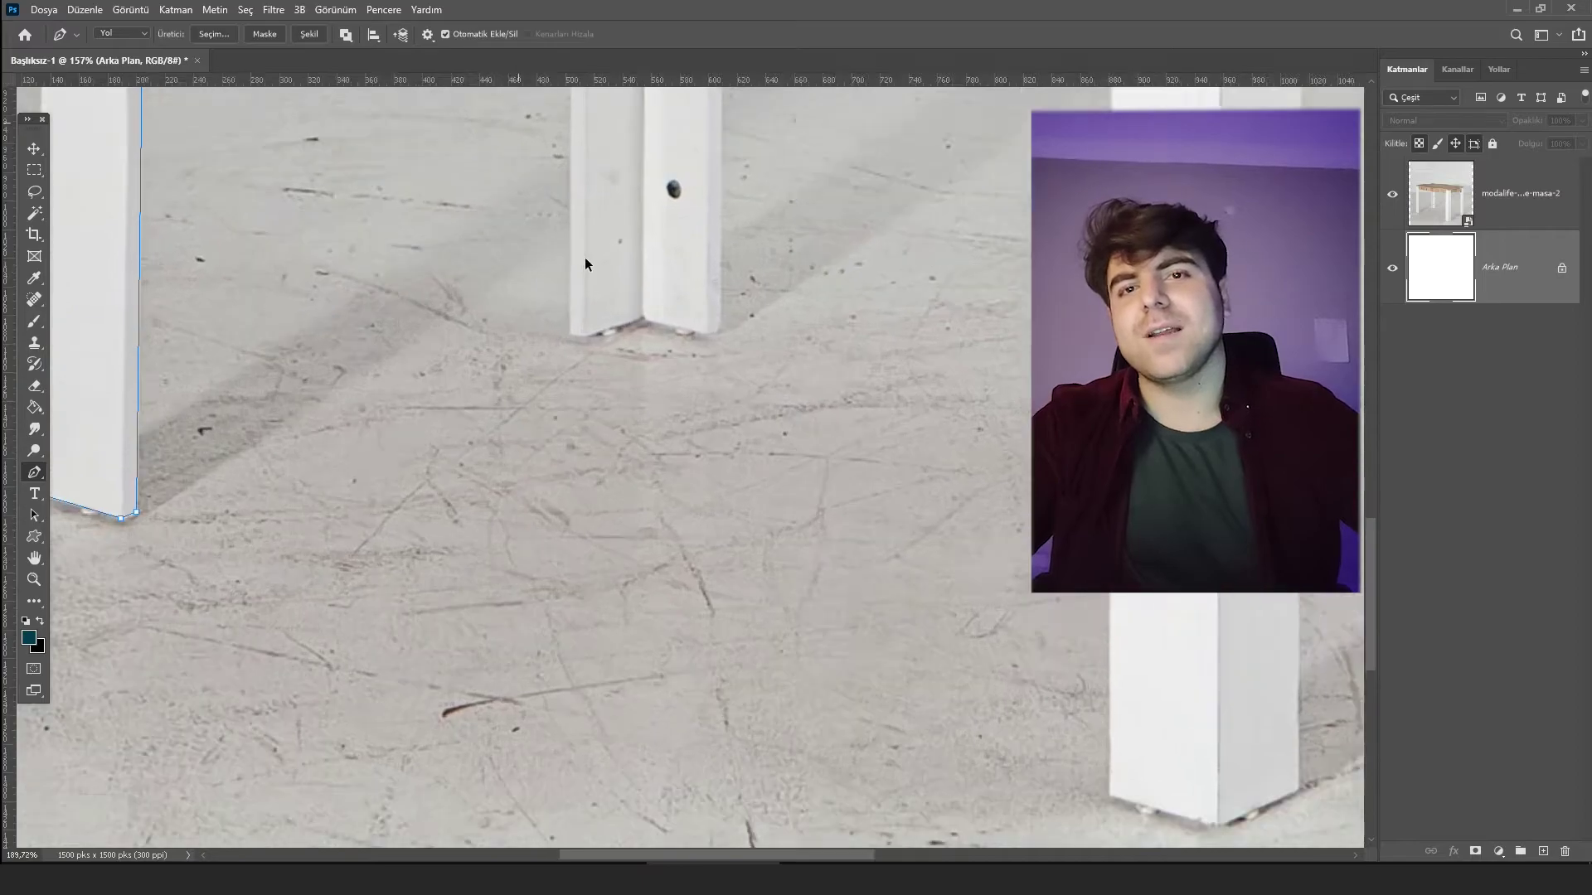
{"action": "scroll", "coordinate": [545, 316], "scroll_direction": "up", "scroll_amount": 4}
{"action": "left_click_drag", "start_coordinate": [568, 400], "coordinate": [421, 368]}
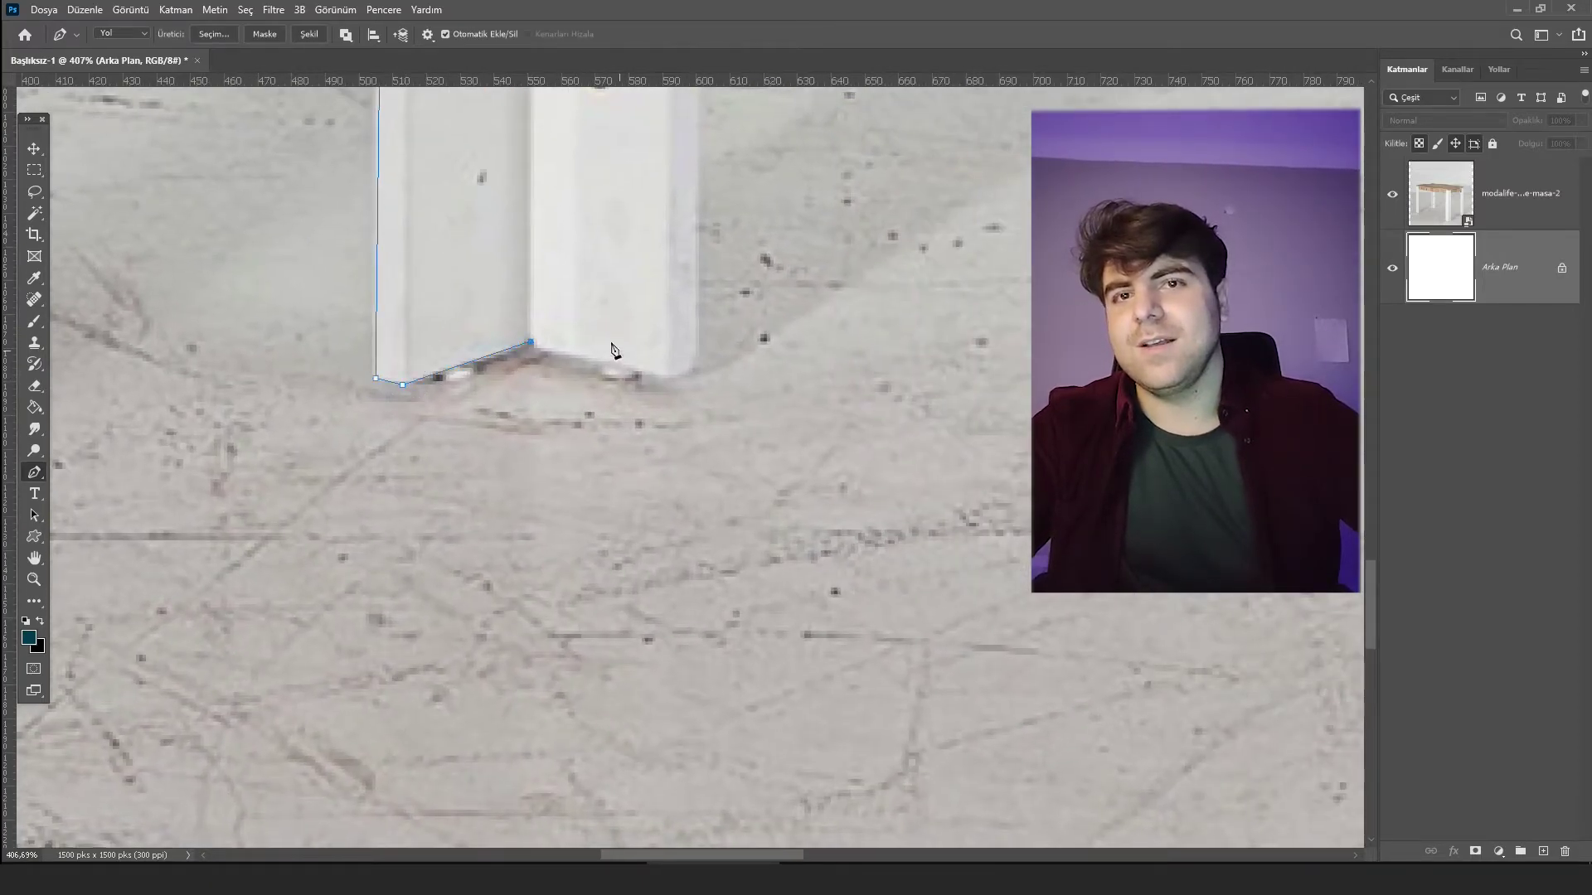
{"action": "left_click_drag", "start_coordinate": [613, 350], "coordinate": [483, 341]}
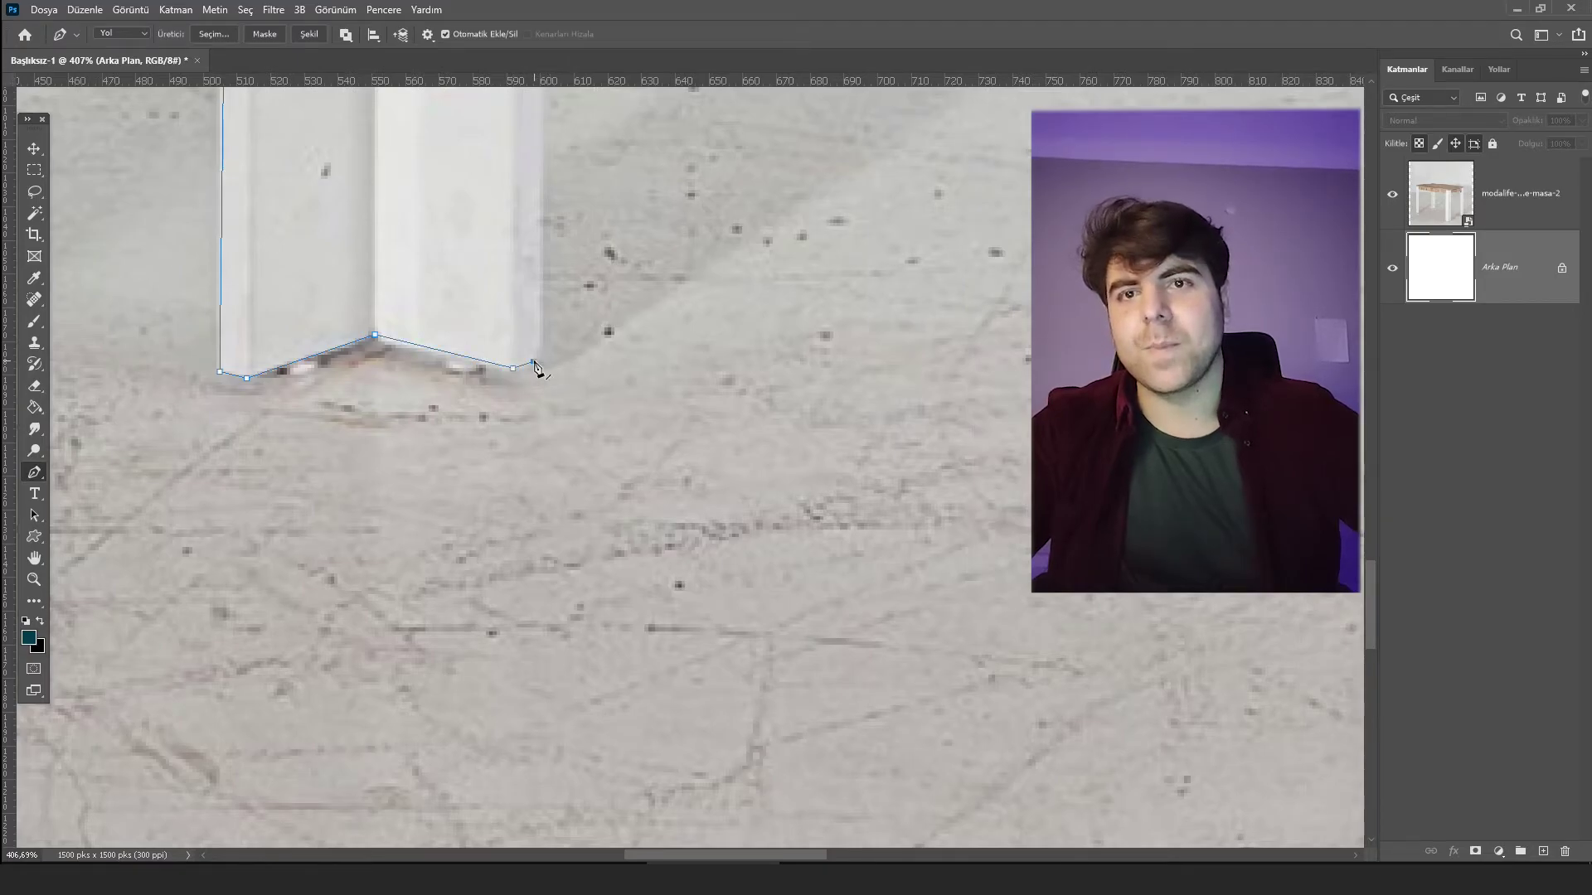
{"action": "scroll", "coordinate": [514, 447], "scroll_direction": "up", "scroll_amount": 10}
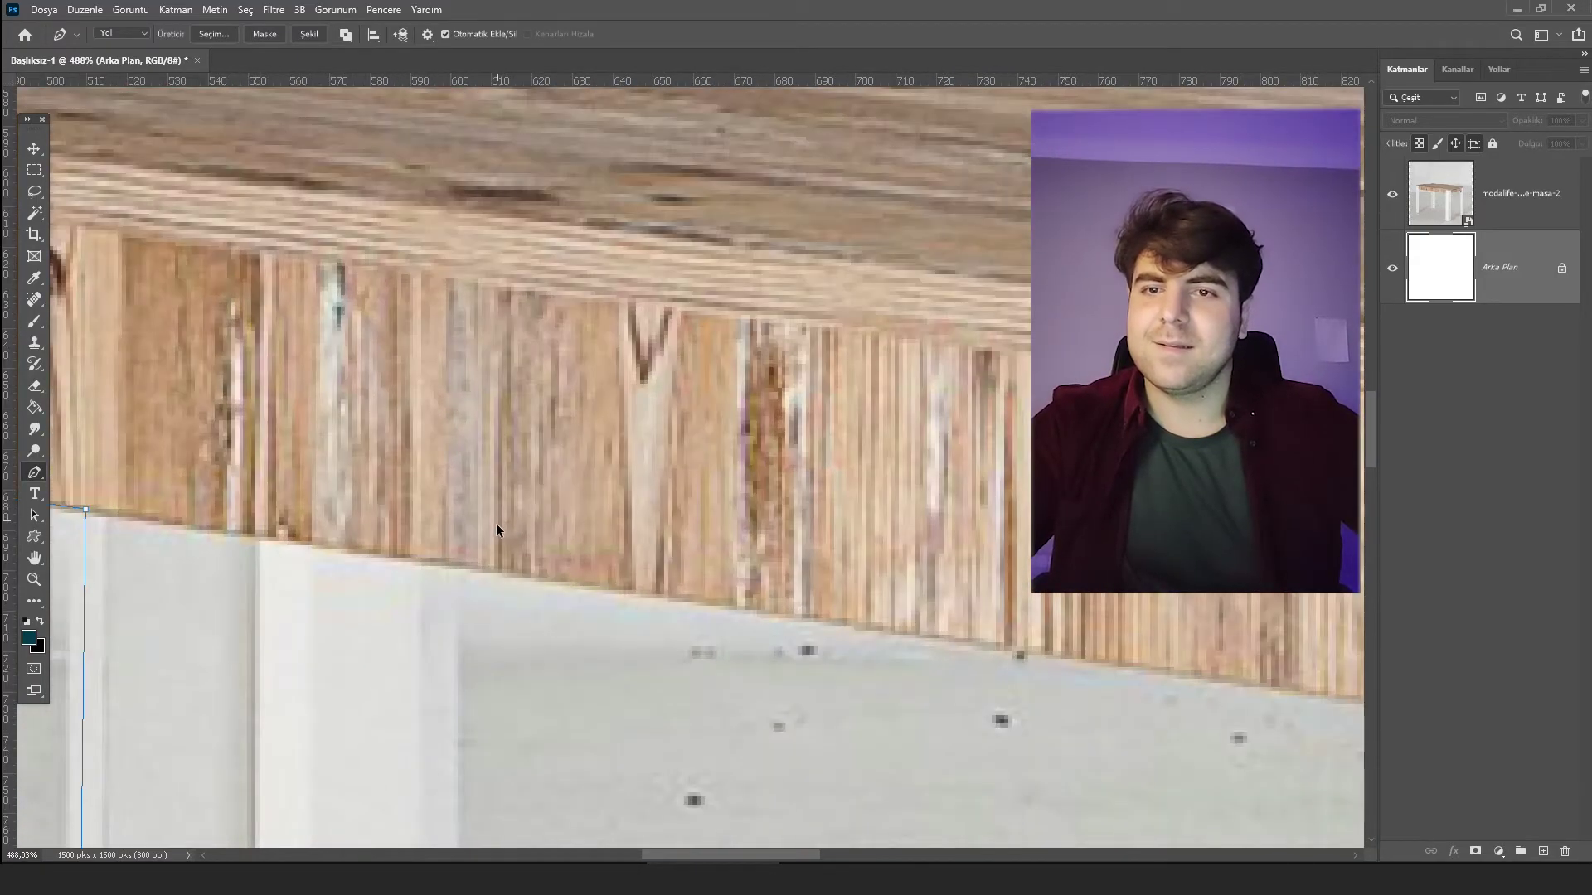
{"action": "scroll", "coordinate": [462, 576], "scroll_direction": "down", "scroll_amount": 5}
{"action": "left_click_drag", "start_coordinate": [513, 478], "coordinate": [579, 150]}
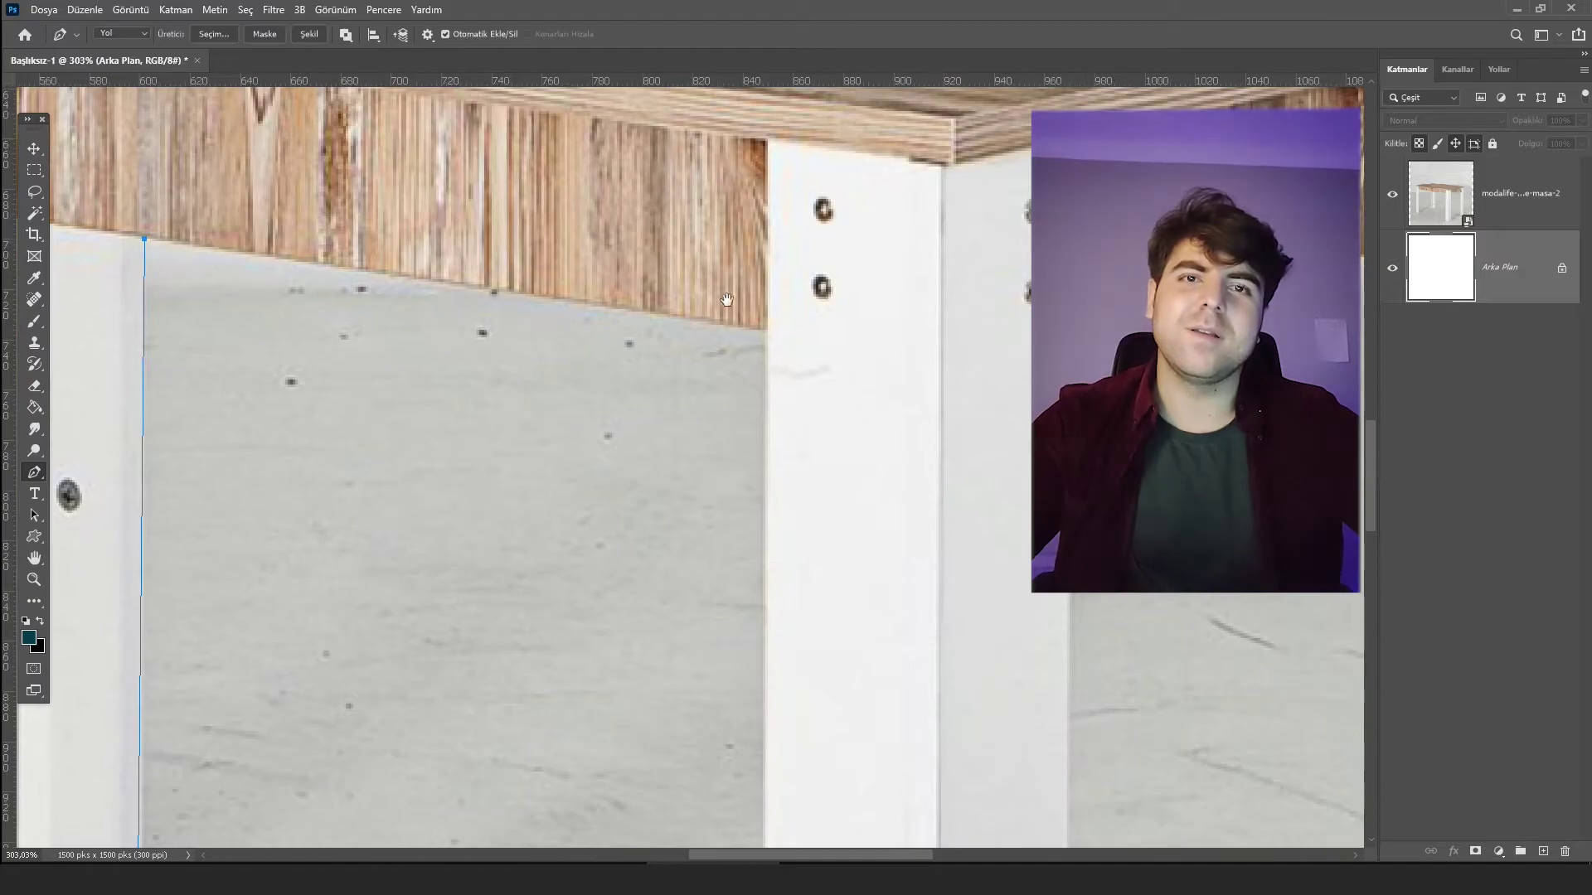
{"action": "scroll", "coordinate": [614, 248], "scroll_direction": "down", "scroll_amount": 3}
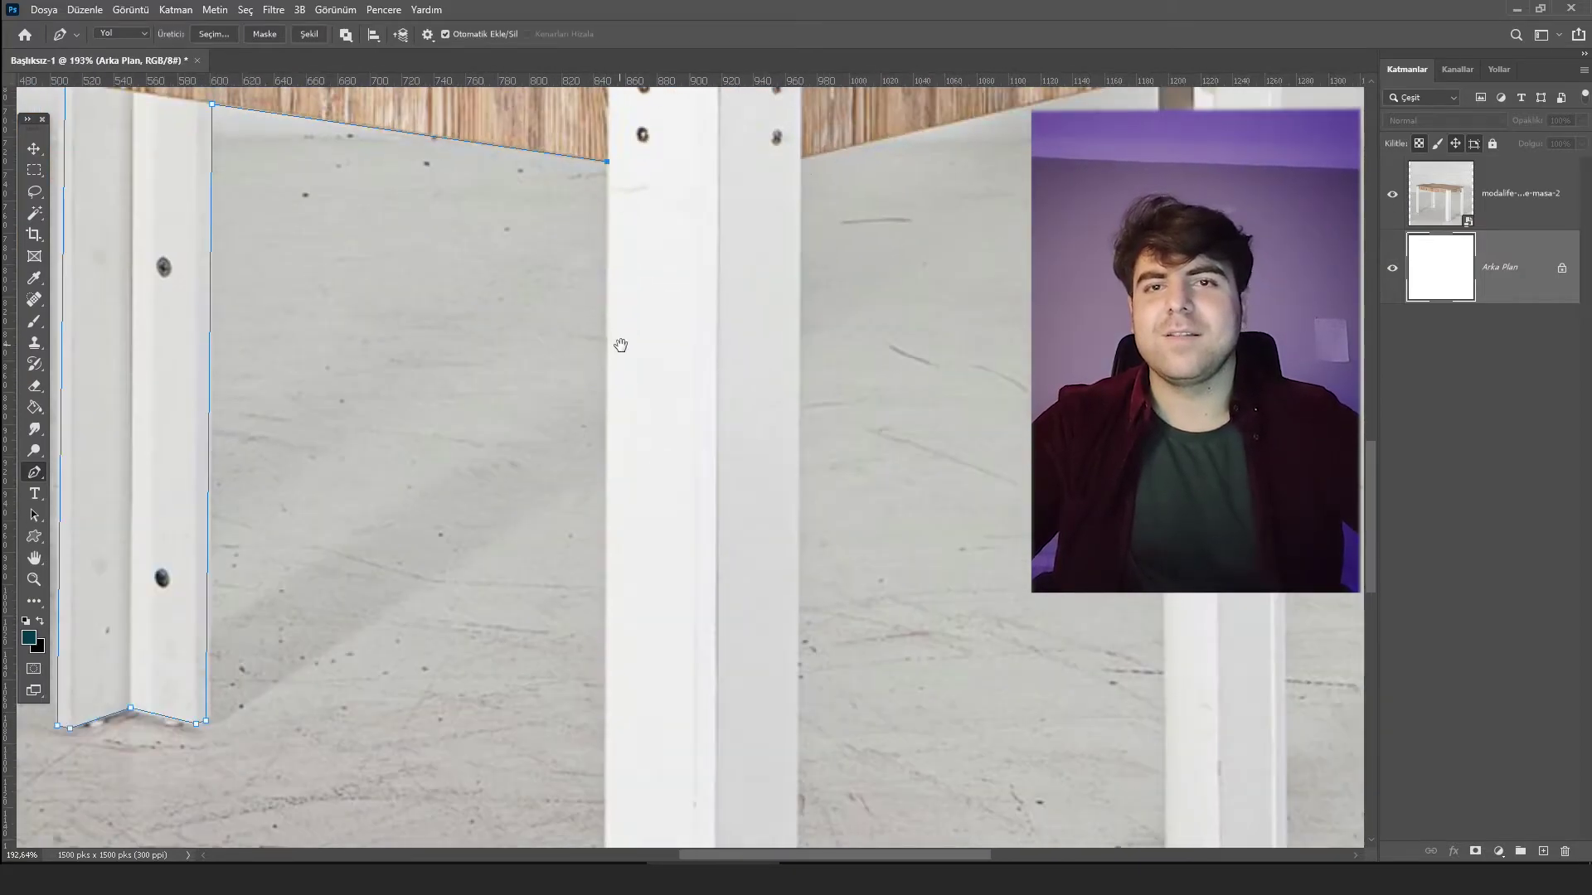
{"action": "left_click_drag", "start_coordinate": [622, 344], "coordinate": [569, 178]}
{"action": "scroll", "coordinate": [487, 702], "scroll_direction": "up", "scroll_amount": 2}
{"action": "scroll", "coordinate": [487, 702], "scroll_direction": "up", "scroll_amount": 3}
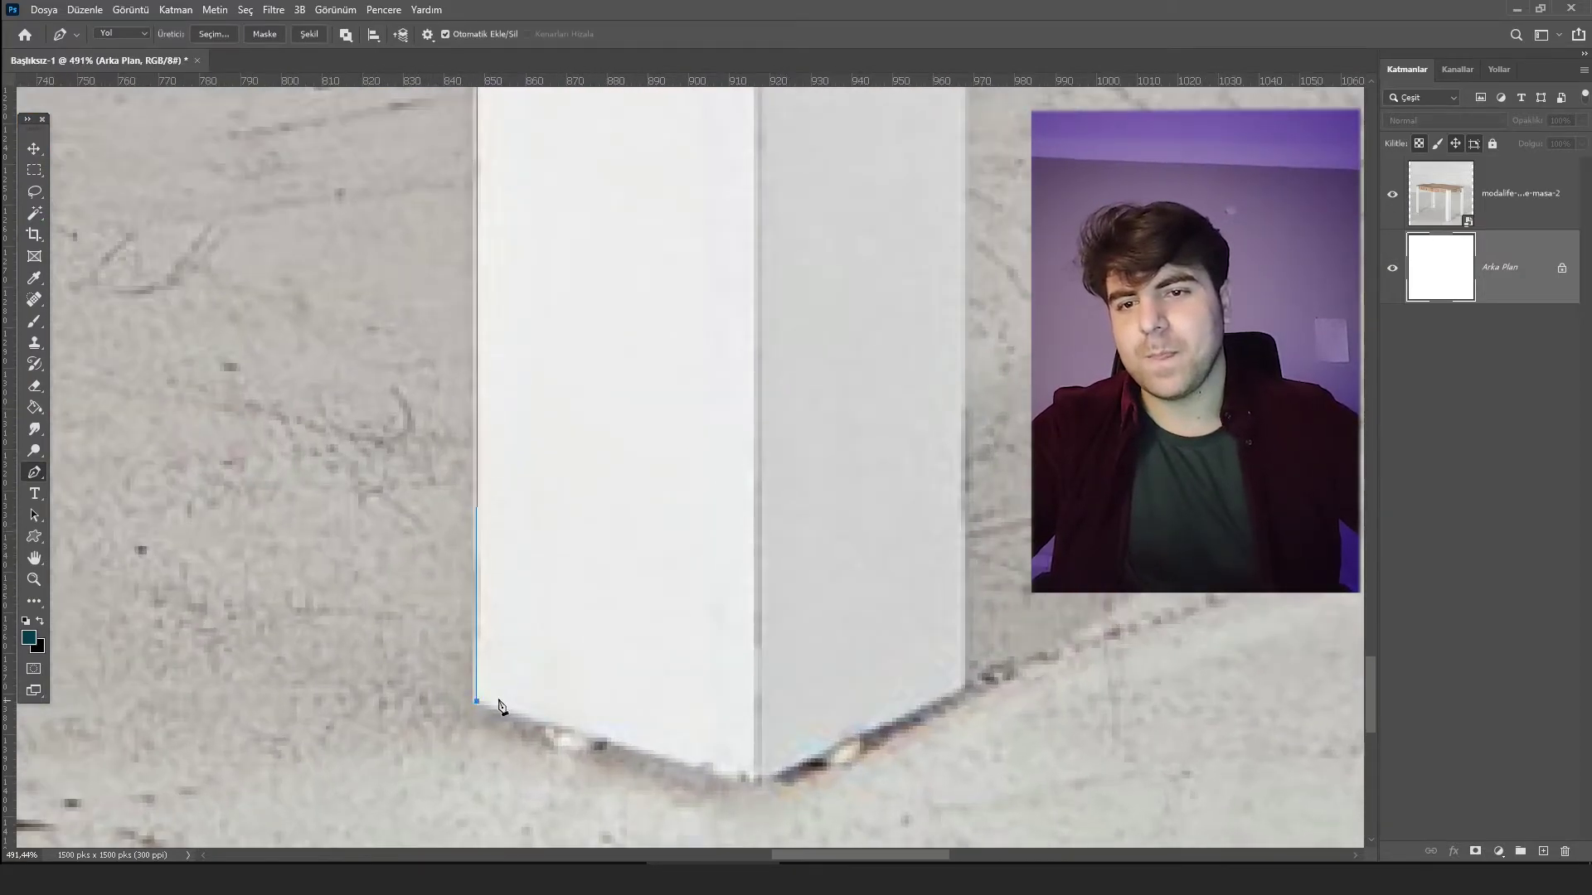
{"action": "left_click_drag", "start_coordinate": [553, 680], "coordinate": [329, 433]}
{"action": "left_click_drag", "start_coordinate": [577, 472], "coordinate": [327, 539]}
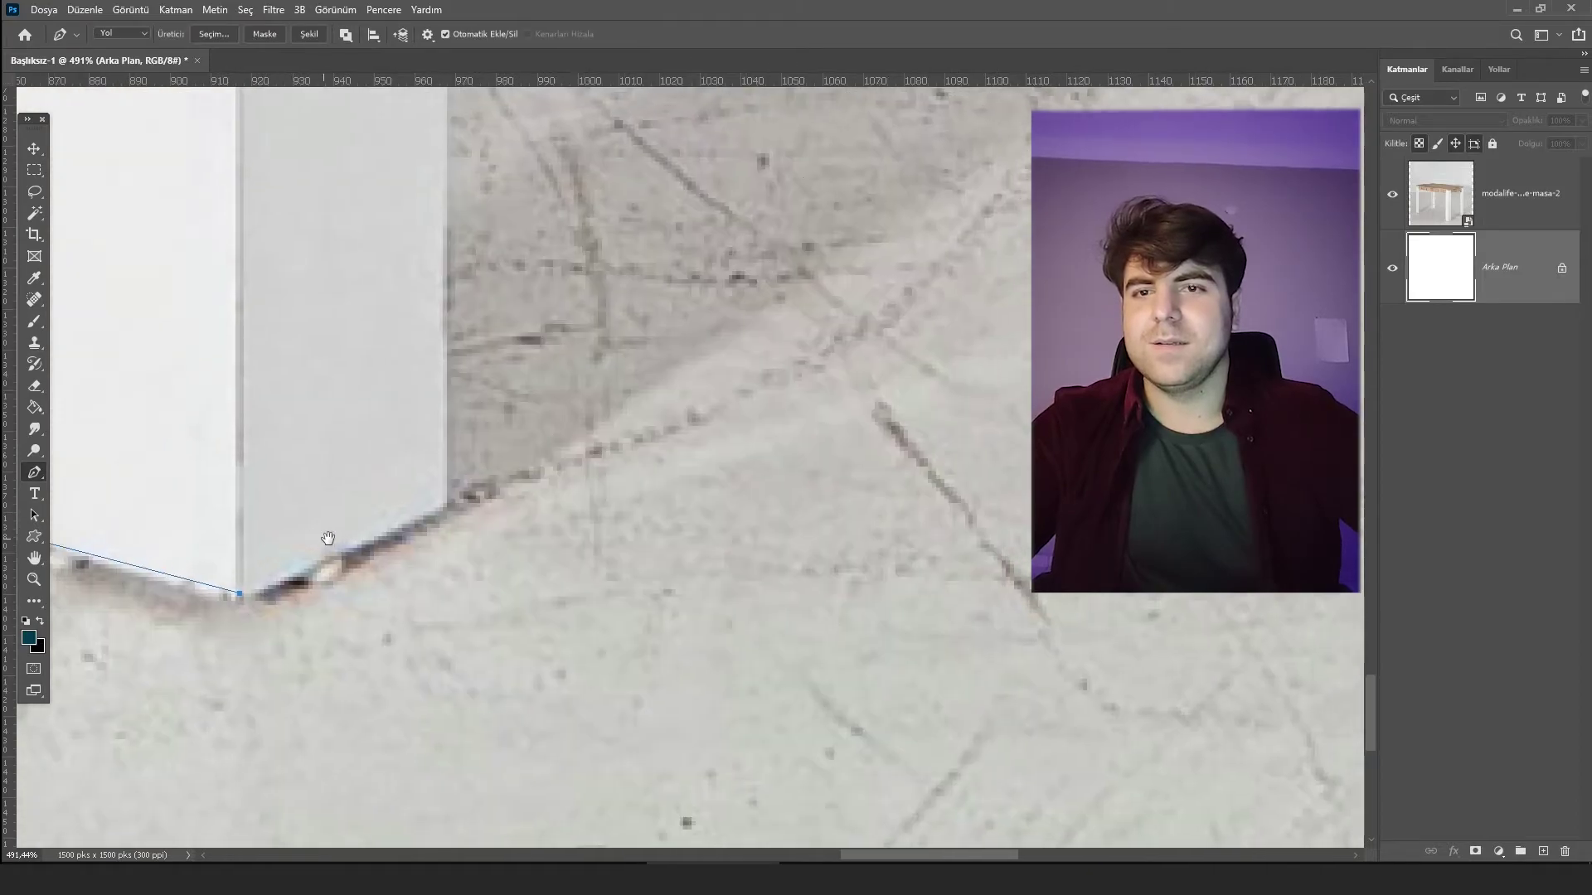
{"action": "scroll", "coordinate": [447, 475], "scroll_direction": "down", "scroll_amount": 3}
{"action": "scroll", "coordinate": [490, 557], "scroll_direction": "up", "scroll_amount": 3}
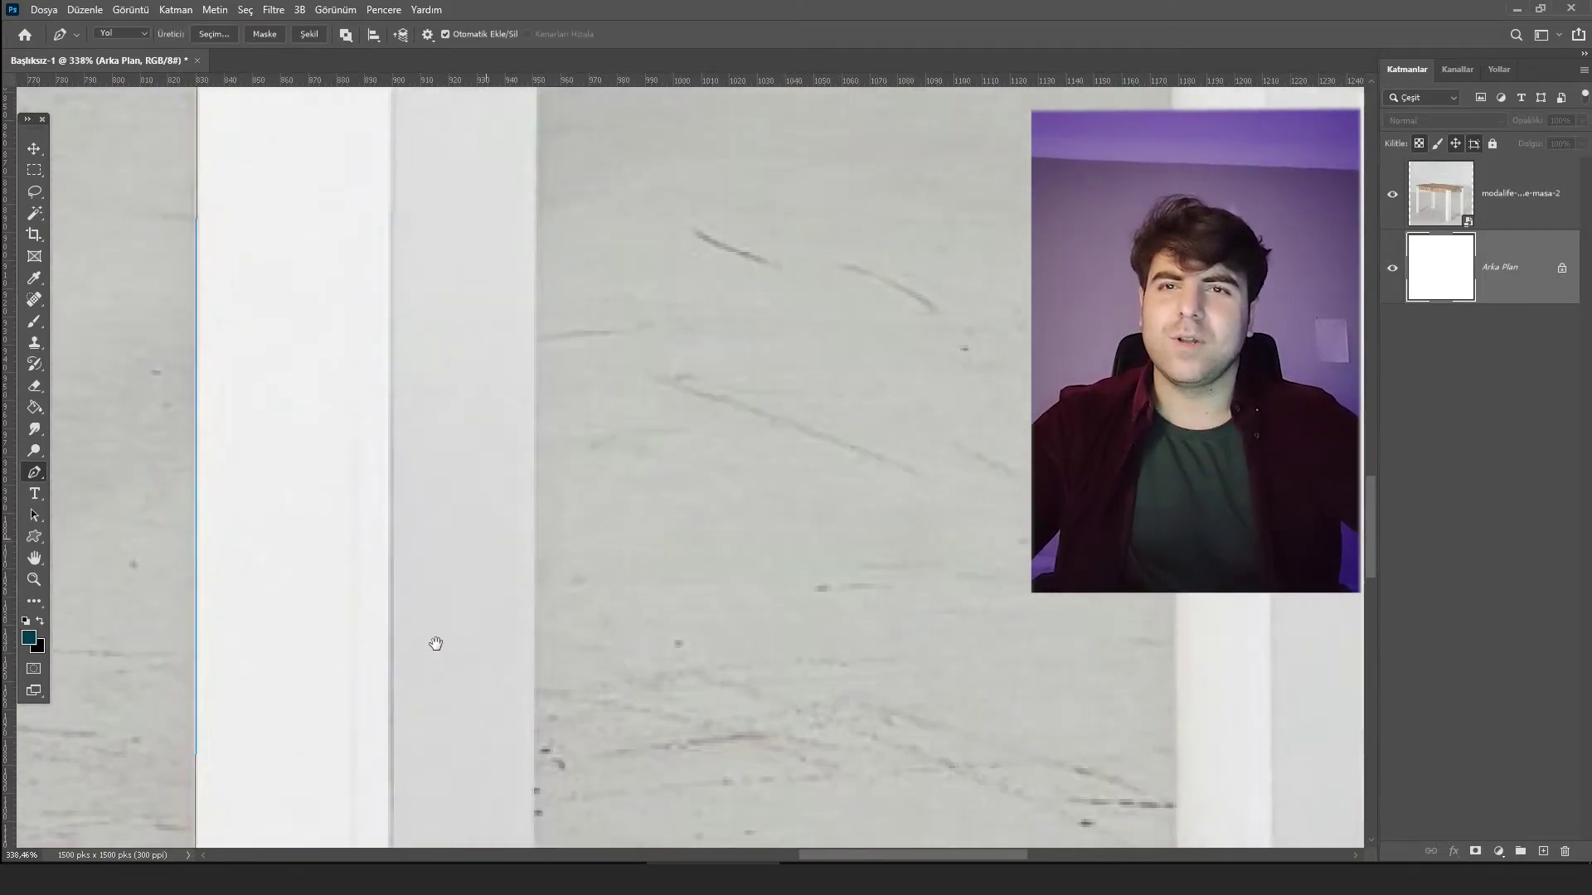
{"action": "scroll", "coordinate": [433, 639], "scroll_direction": "up", "scroll_amount": 5}
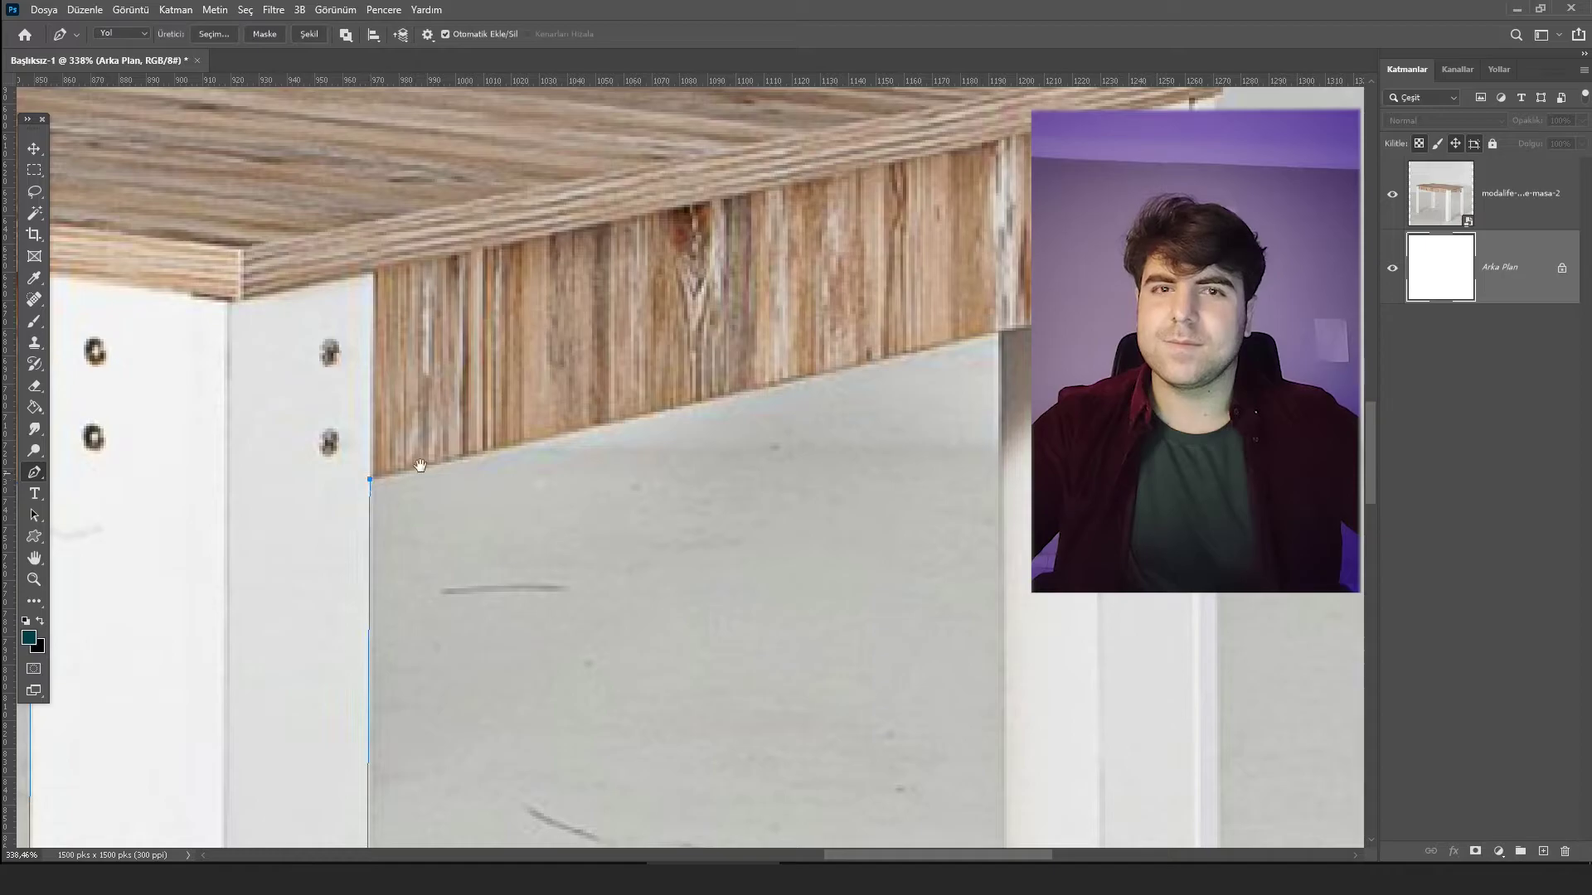
{"action": "left_click_drag", "start_coordinate": [420, 466], "coordinate": [412, 365]}
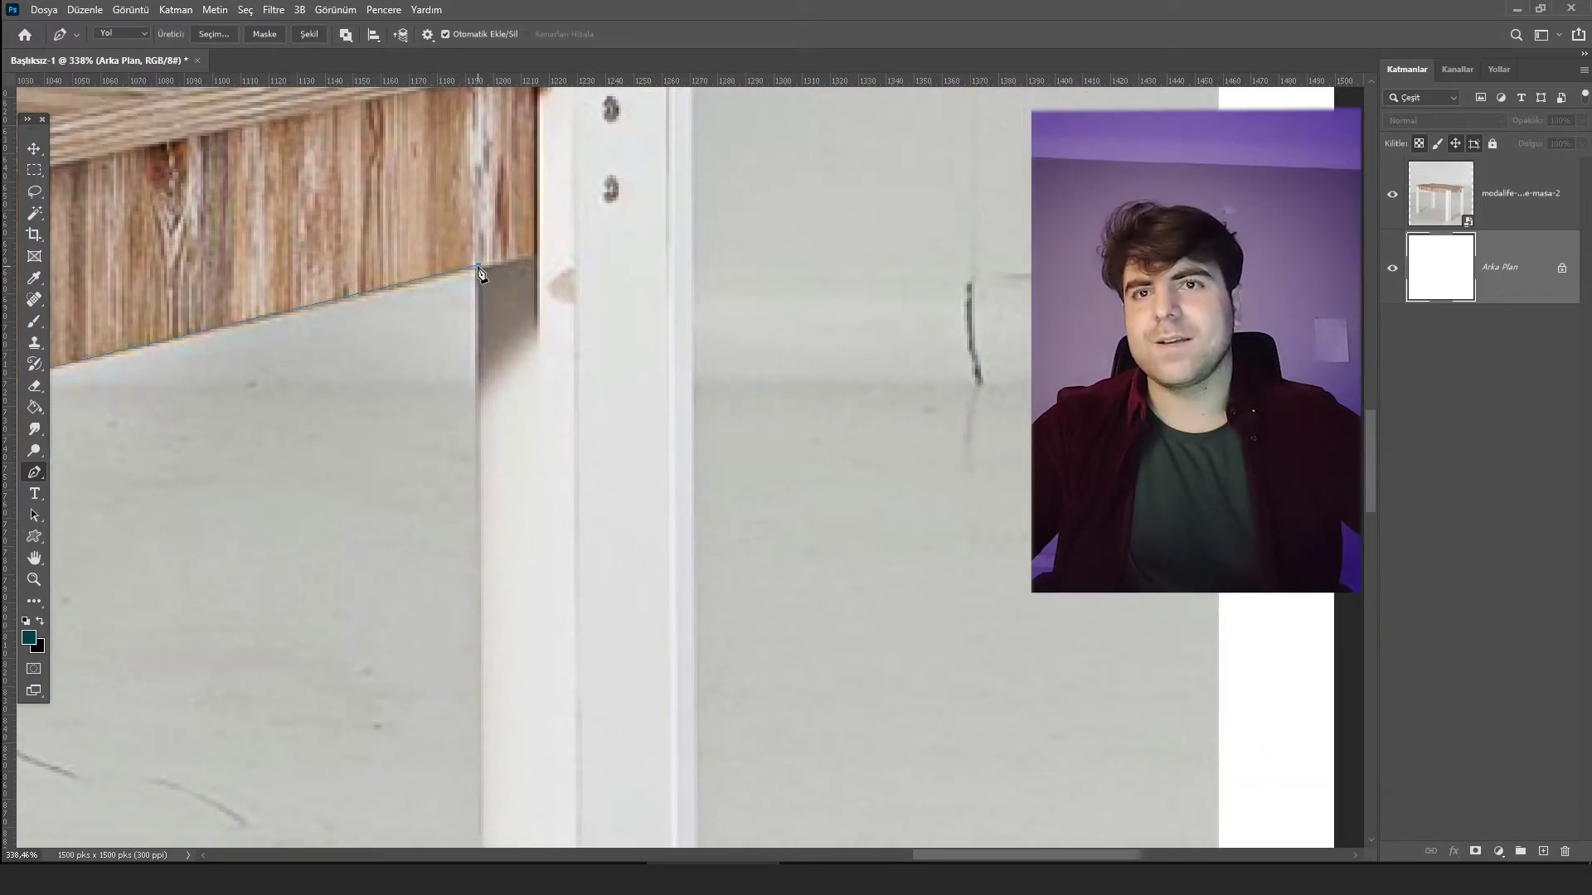
{"action": "scroll", "coordinate": [482, 290], "scroll_direction": "down", "scroll_amount": 3}
{"action": "scroll", "coordinate": [468, 398], "scroll_direction": "down", "scroll_amount": 3}
{"action": "scroll", "coordinate": [490, 539], "scroll_direction": "down", "scroll_amount": 2}
{"action": "scroll", "coordinate": [477, 497], "scroll_direction": "down", "scroll_amount": 3}
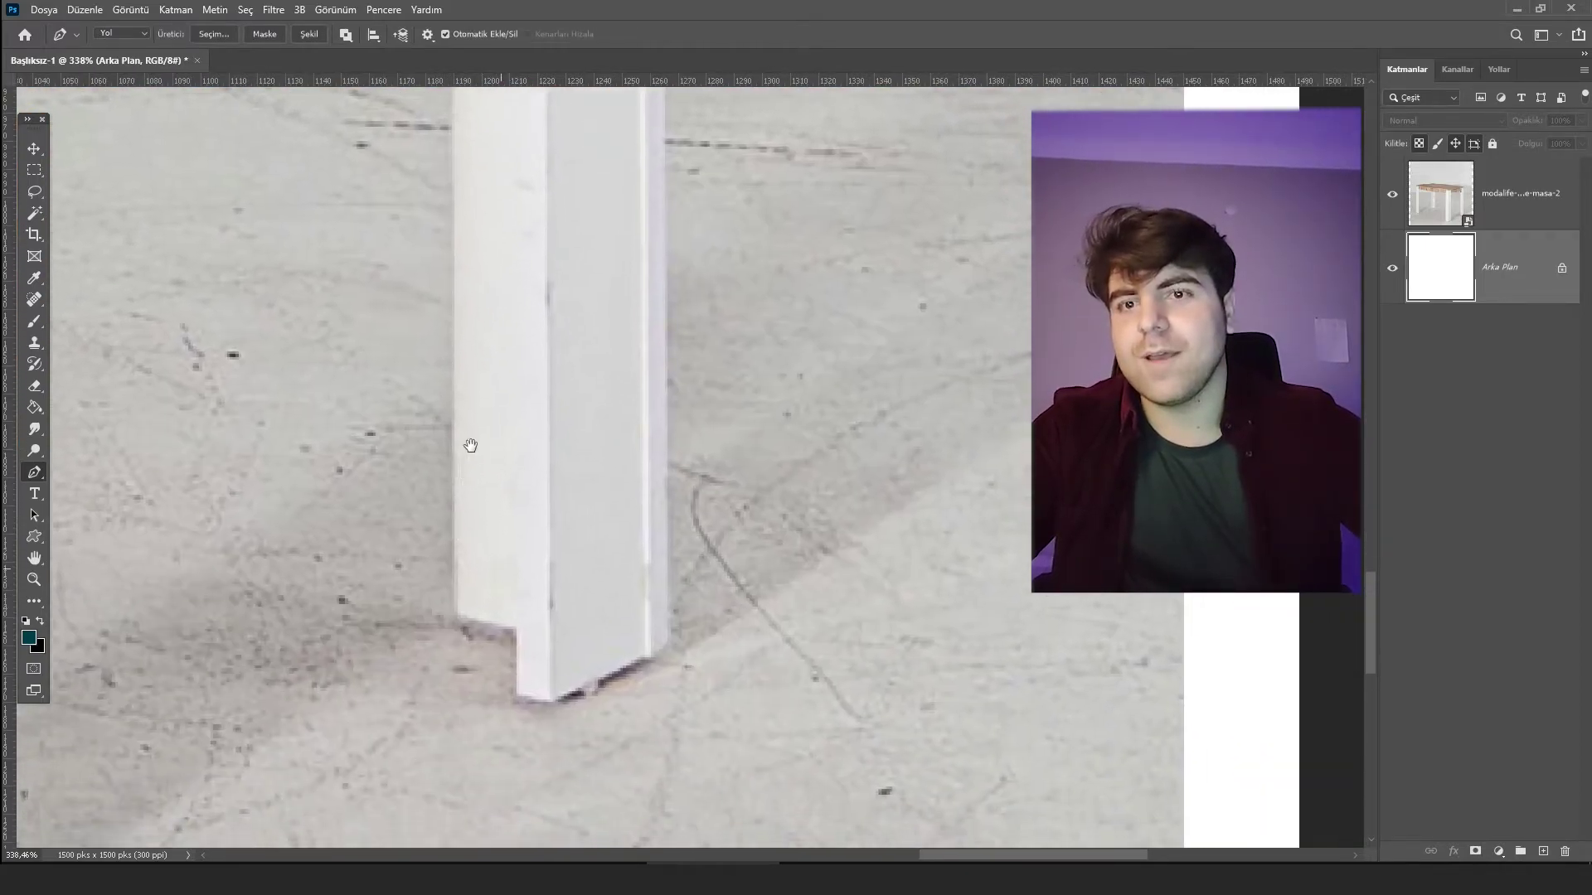
{"action": "scroll", "coordinate": [470, 446], "scroll_direction": "down", "scroll_amount": 2}
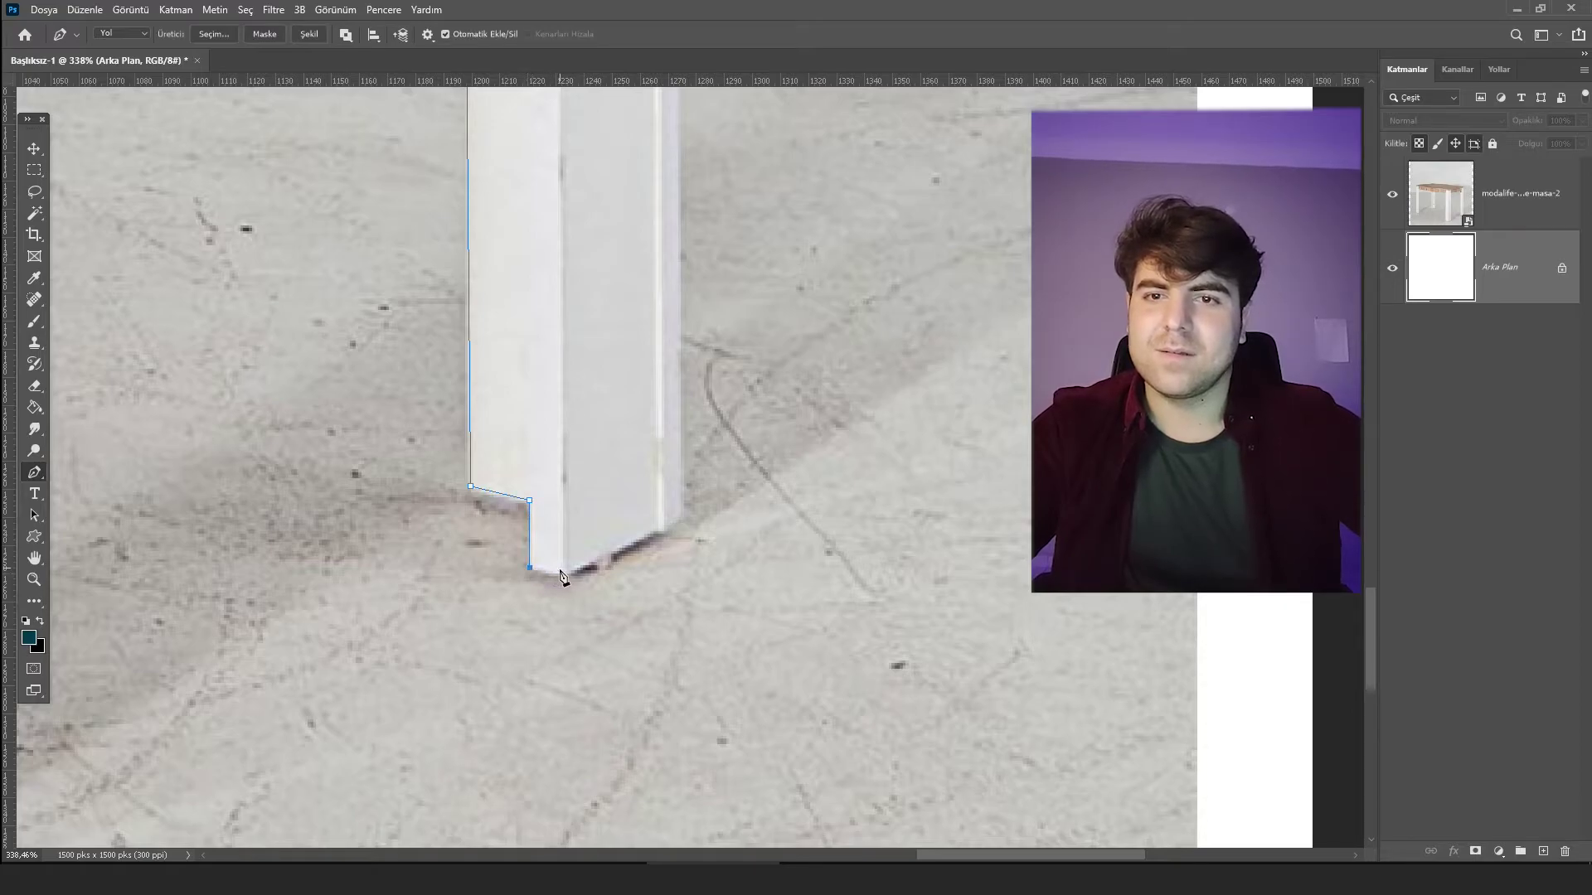
Carry the outline along the remaining leg feet and apron to close it.
{"action": "left_click_drag", "start_coordinate": [565, 573], "coordinate": [341, 539]}
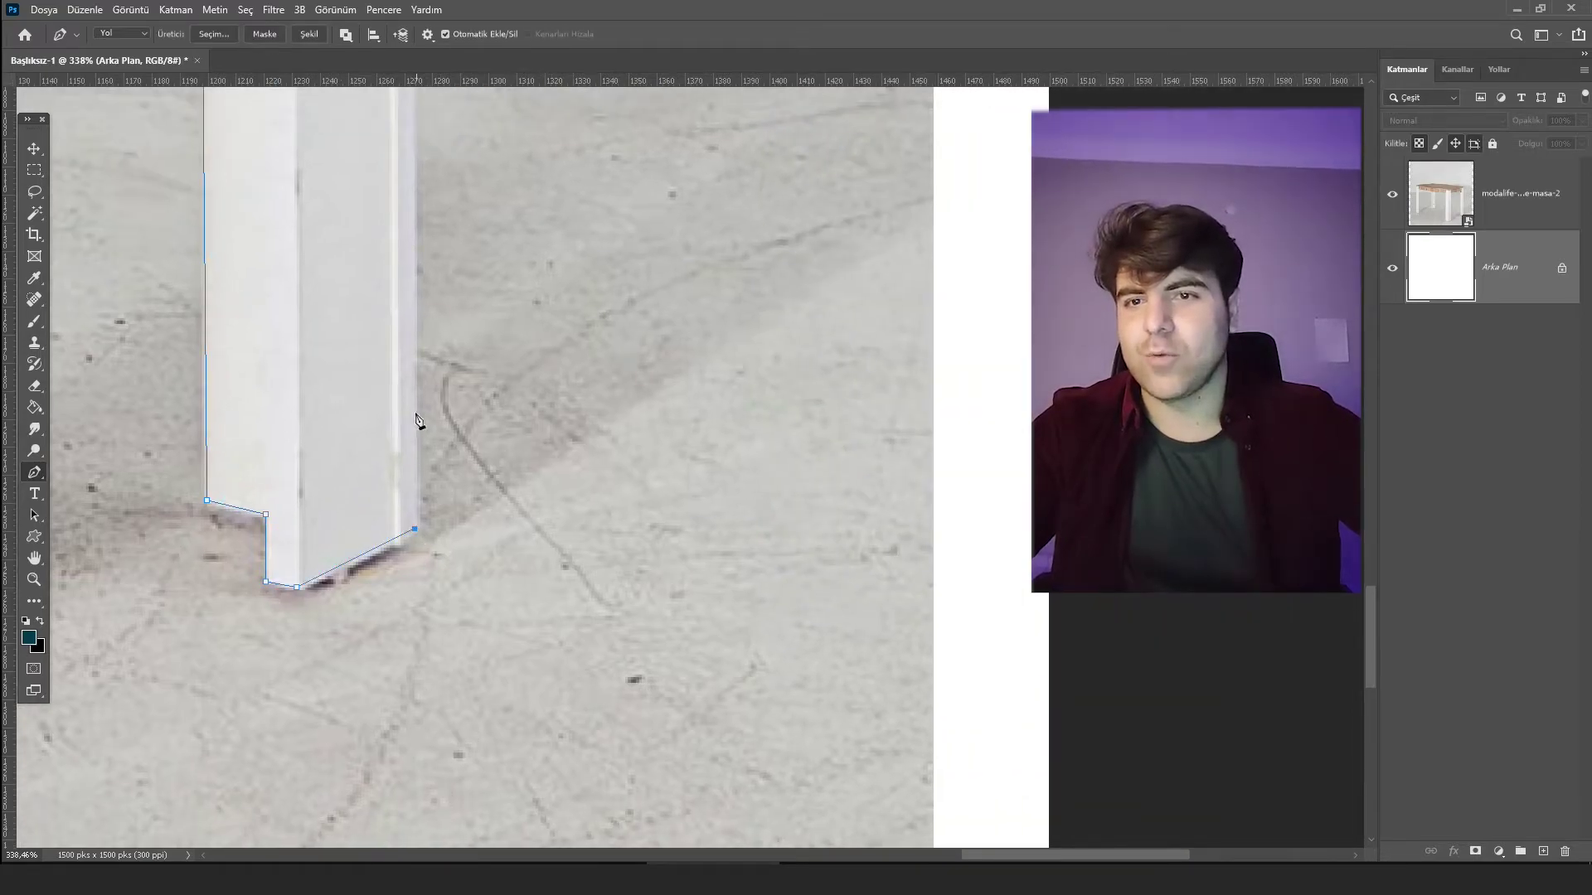
{"action": "scroll", "coordinate": [414, 423], "scroll_direction": "up", "scroll_amount": 5}
{"action": "scroll", "coordinate": [409, 462], "scroll_direction": "up", "scroll_amount": 2}
{"action": "scroll", "coordinate": [433, 569], "scroll_direction": "up", "scroll_amount": 2}
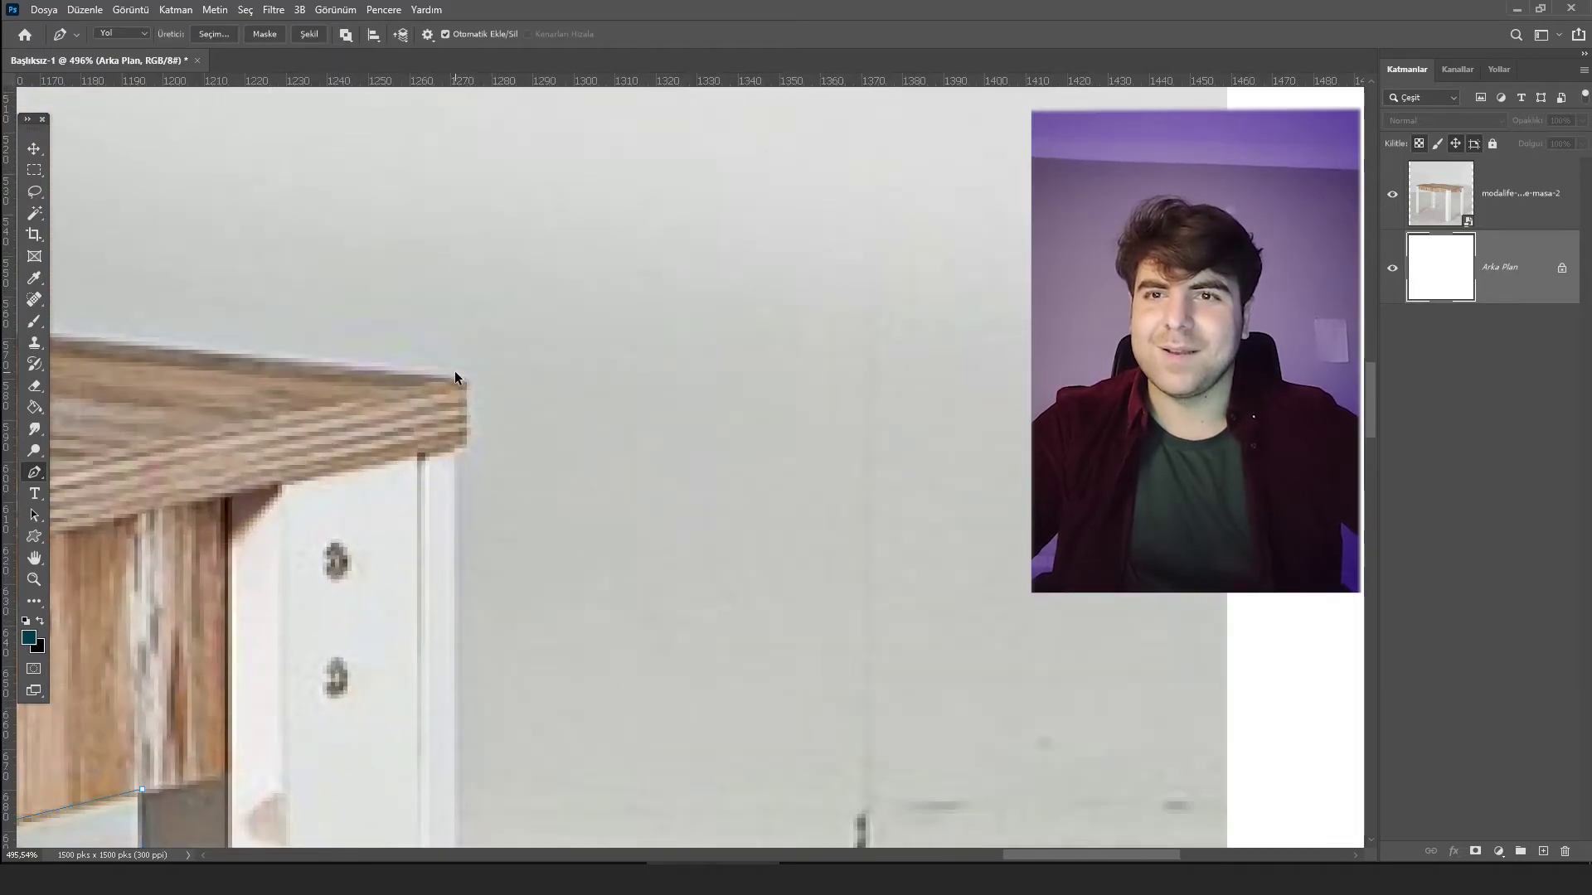
{"action": "scroll", "coordinate": [455, 378], "scroll_direction": "up", "scroll_amount": 1}
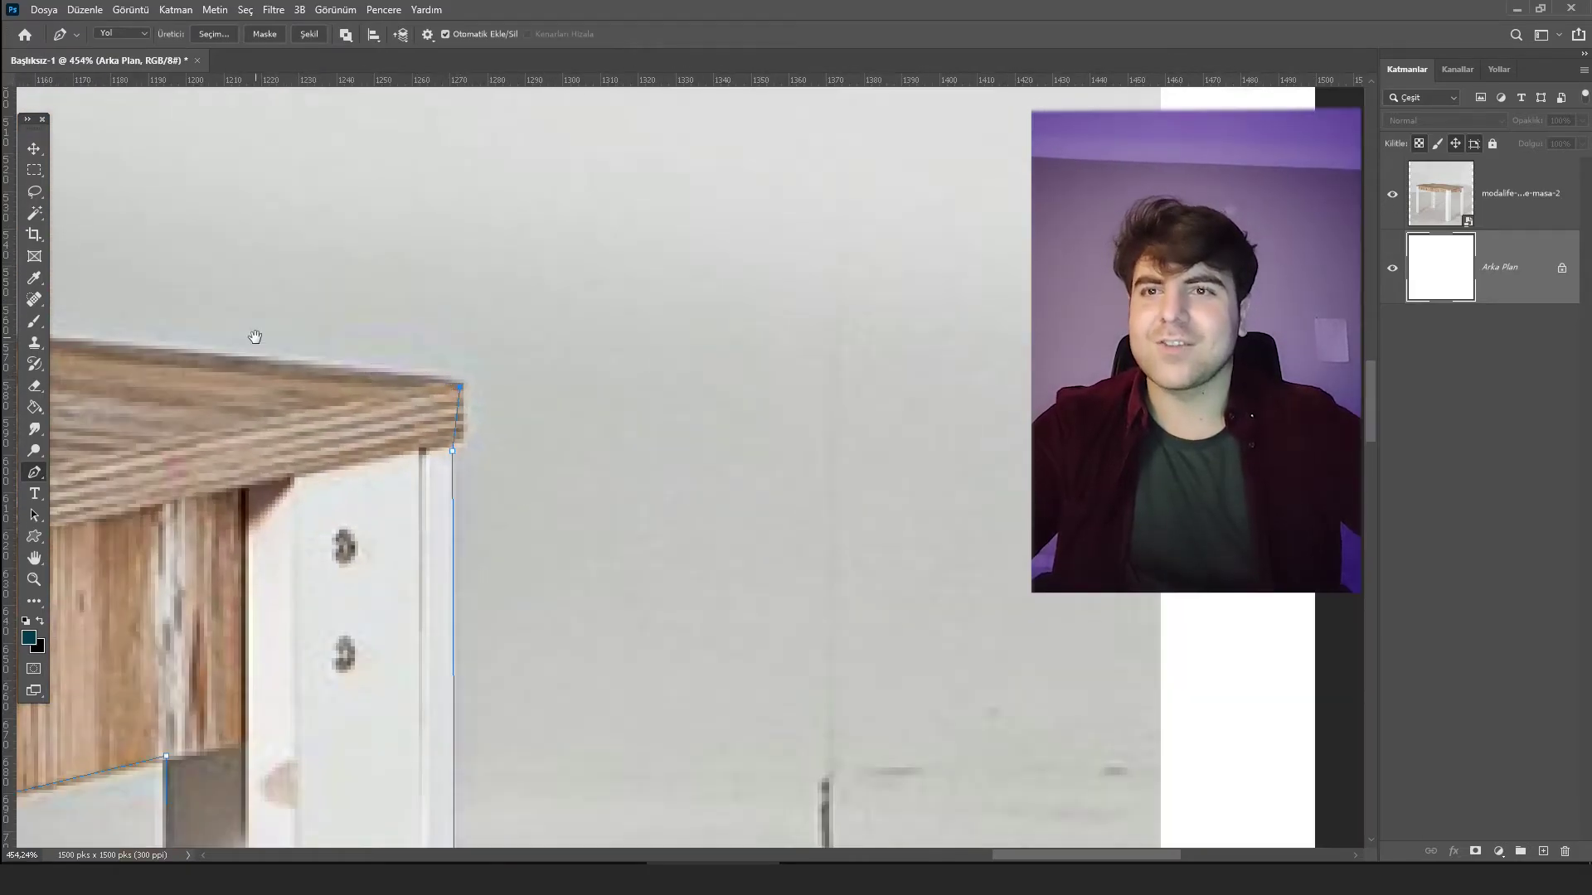
{"action": "scroll", "coordinate": [252, 338], "scroll_direction": "down", "scroll_amount": 2}
{"action": "scroll", "coordinate": [284, 427], "scroll_direction": "left", "scroll_amount": 5}
{"action": "scroll", "coordinate": [579, 398], "scroll_direction": "up", "scroll_amount": 2}
{"action": "scroll", "coordinate": [581, 423], "scroll_direction": "left", "scroll_amount": 5}
{"action": "scroll", "coordinate": [553, 378], "scroll_direction": "up", "scroll_amount": 2}
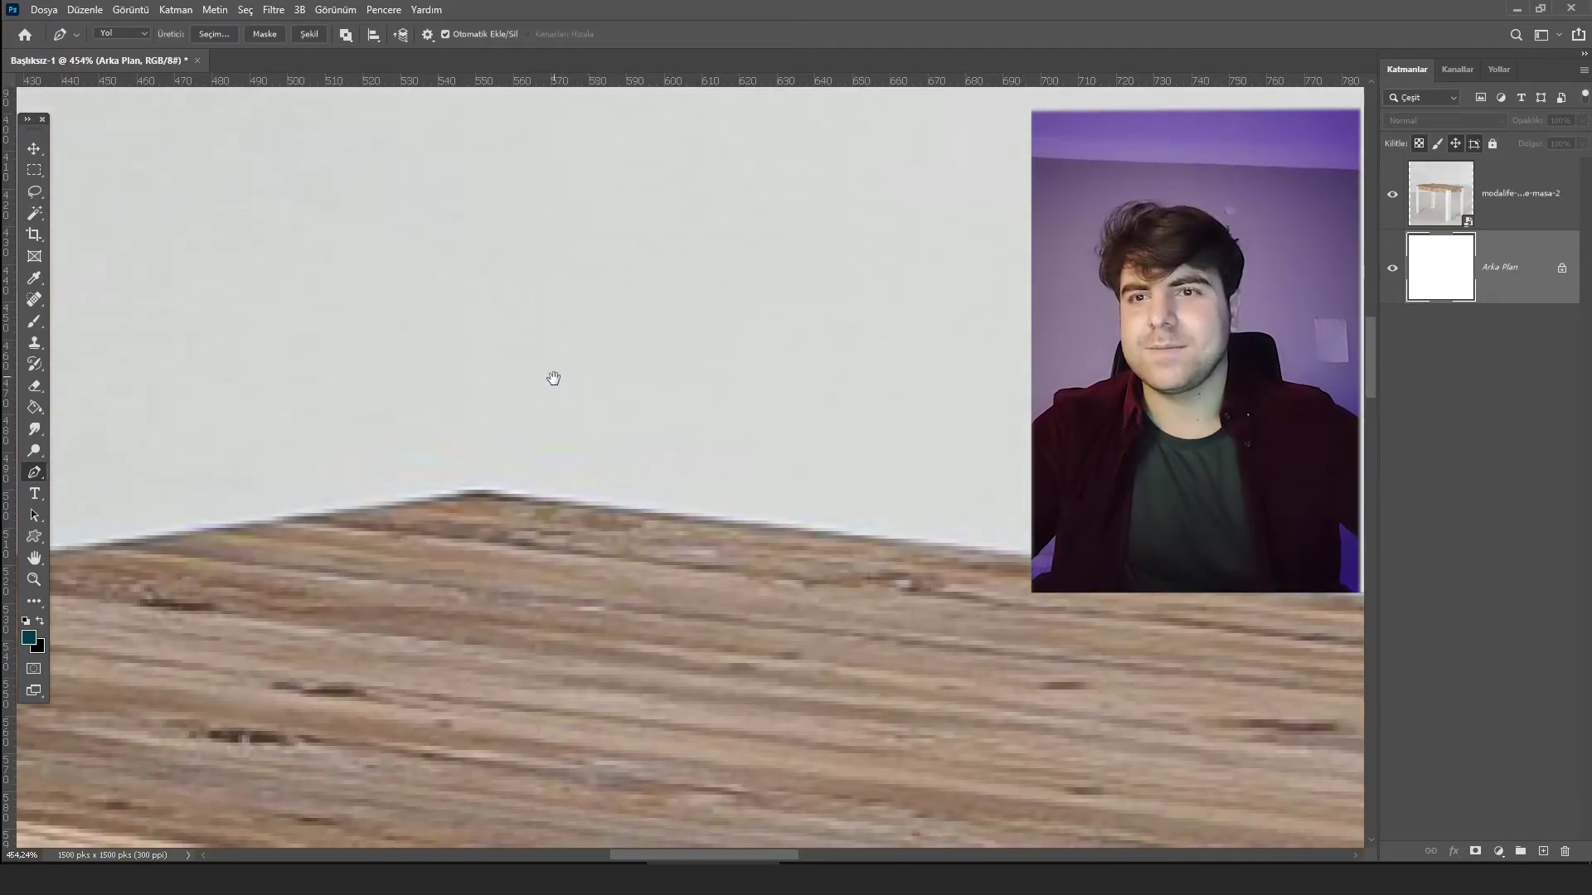
{"action": "scroll", "coordinate": [481, 501], "scroll_direction": "down", "scroll_amount": 2}
{"action": "left_click_drag", "start_coordinate": [362, 469], "coordinate": [487, 392]}
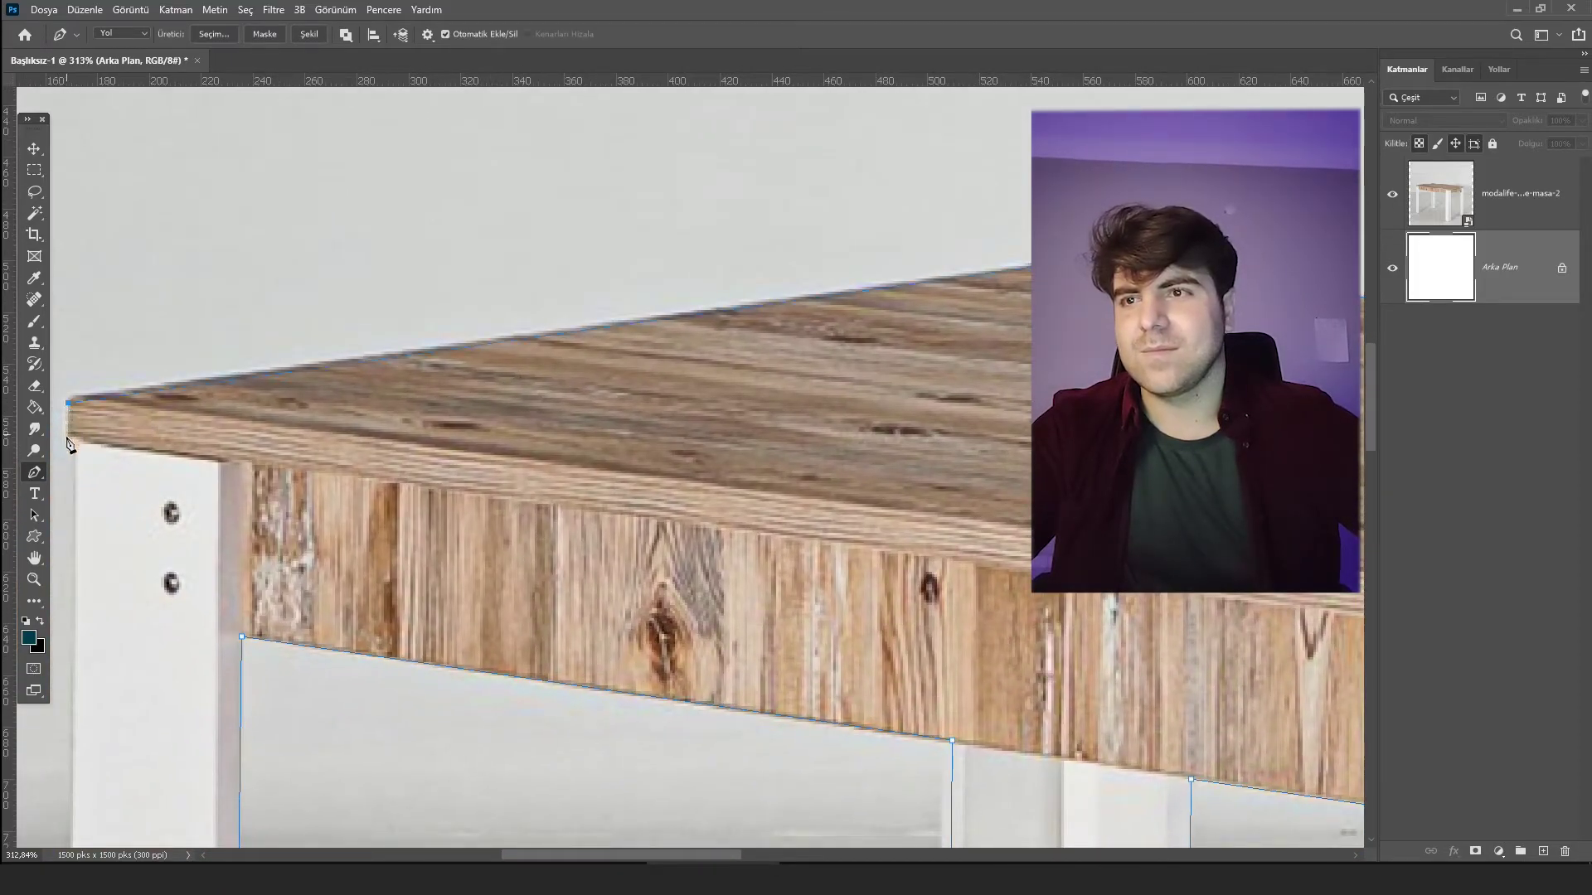
{"action": "scroll", "coordinate": [142, 550], "scroll_direction": "down", "scroll_amount": 3}
{"action": "scroll", "coordinate": [248, 327], "scroll_direction": "up", "scroll_amount": 2}
{"action": "scroll", "coordinate": [486, 383], "scroll_direction": "down", "scroll_amount": 2}
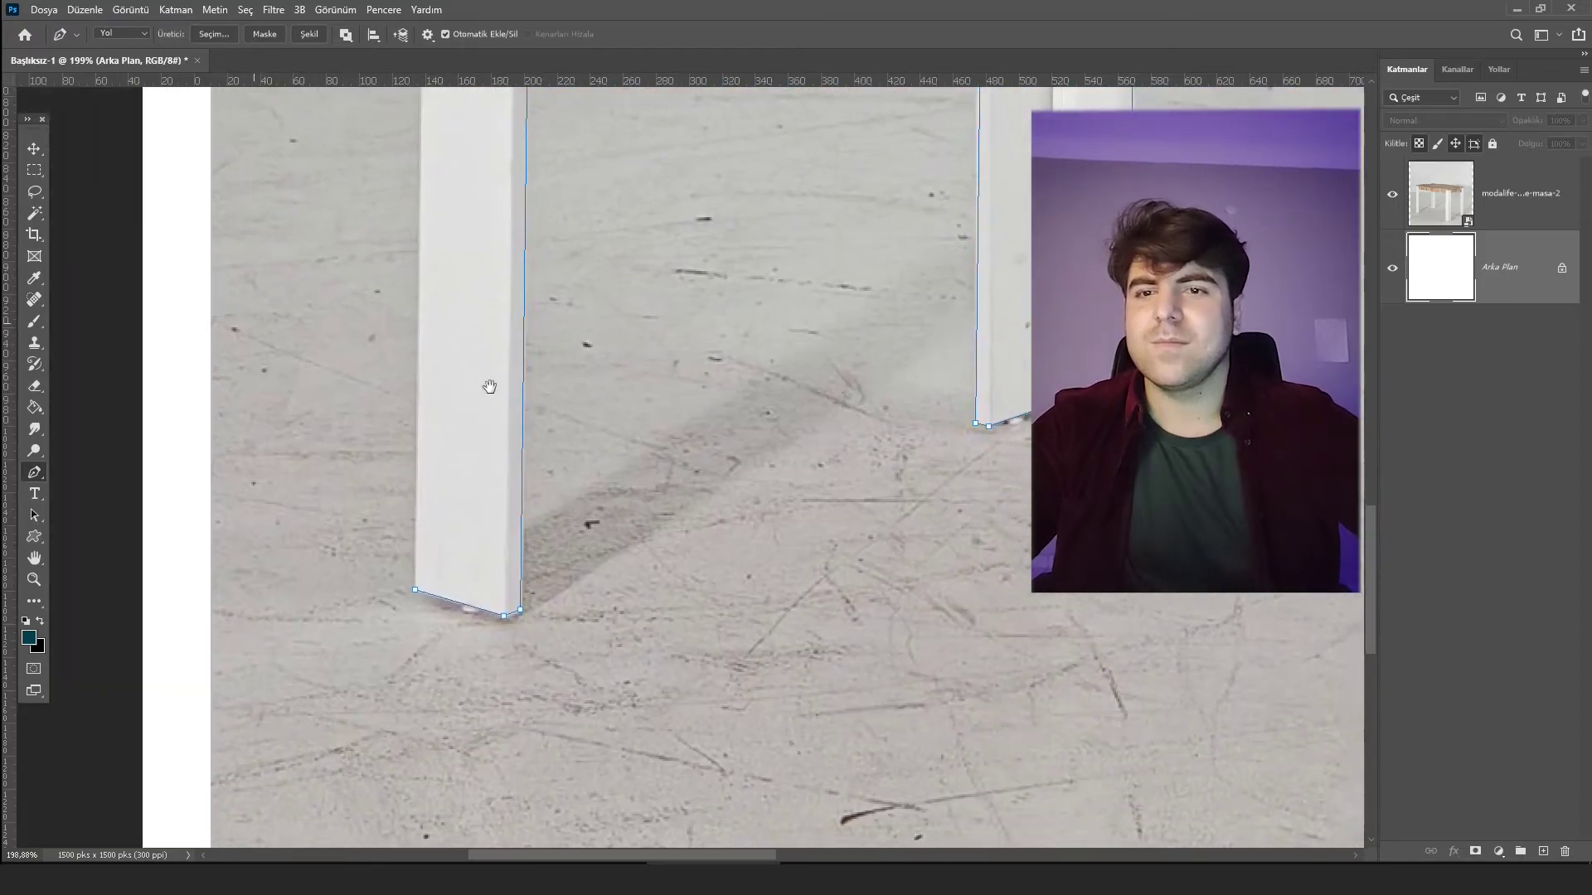
{"action": "scroll", "coordinate": [433, 549], "scroll_direction": "down", "scroll_amount": 2}
{"action": "scroll", "coordinate": [431, 547], "scroll_direction": "up", "scroll_amount": 3}
{"action": "scroll", "coordinate": [390, 472], "scroll_direction": "up", "scroll_amount": 2}
{"action": "scroll", "coordinate": [391, 533], "scroll_direction": "up", "scroll_amount": 2}
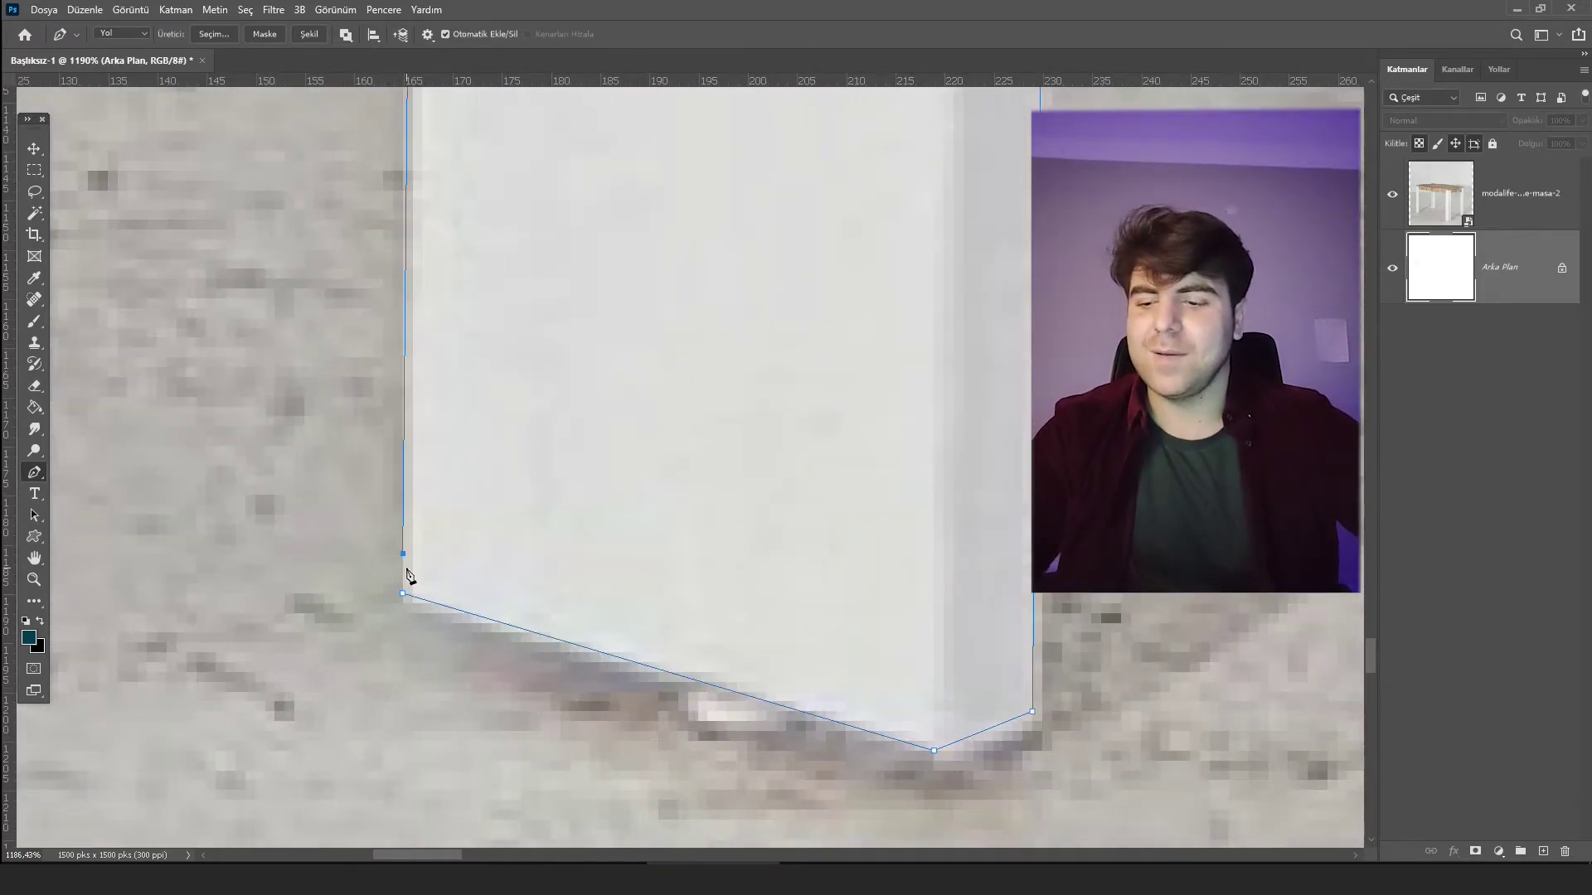
Convert the table path into a selection with Ctrl+Enter and check it around all legs.
{"action": "key", "text": "ctrl+Return"}
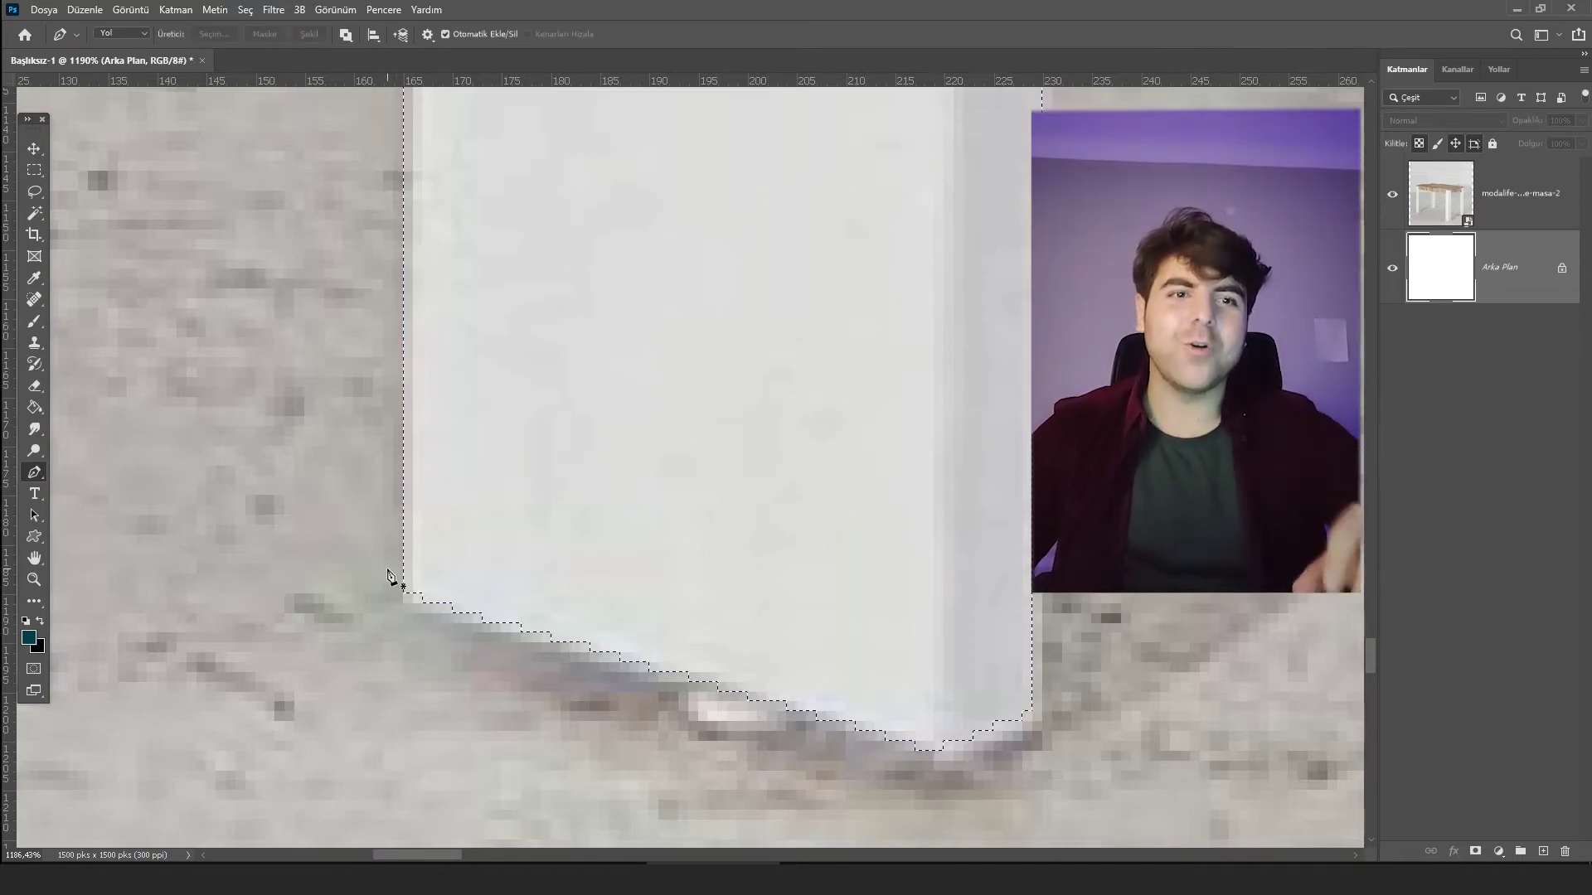
{"action": "scroll", "coordinate": [364, 191], "scroll_direction": "up", "scroll_amount": 3}
{"action": "scroll", "coordinate": [439, 325], "scroll_direction": "up", "scroll_amount": 2}
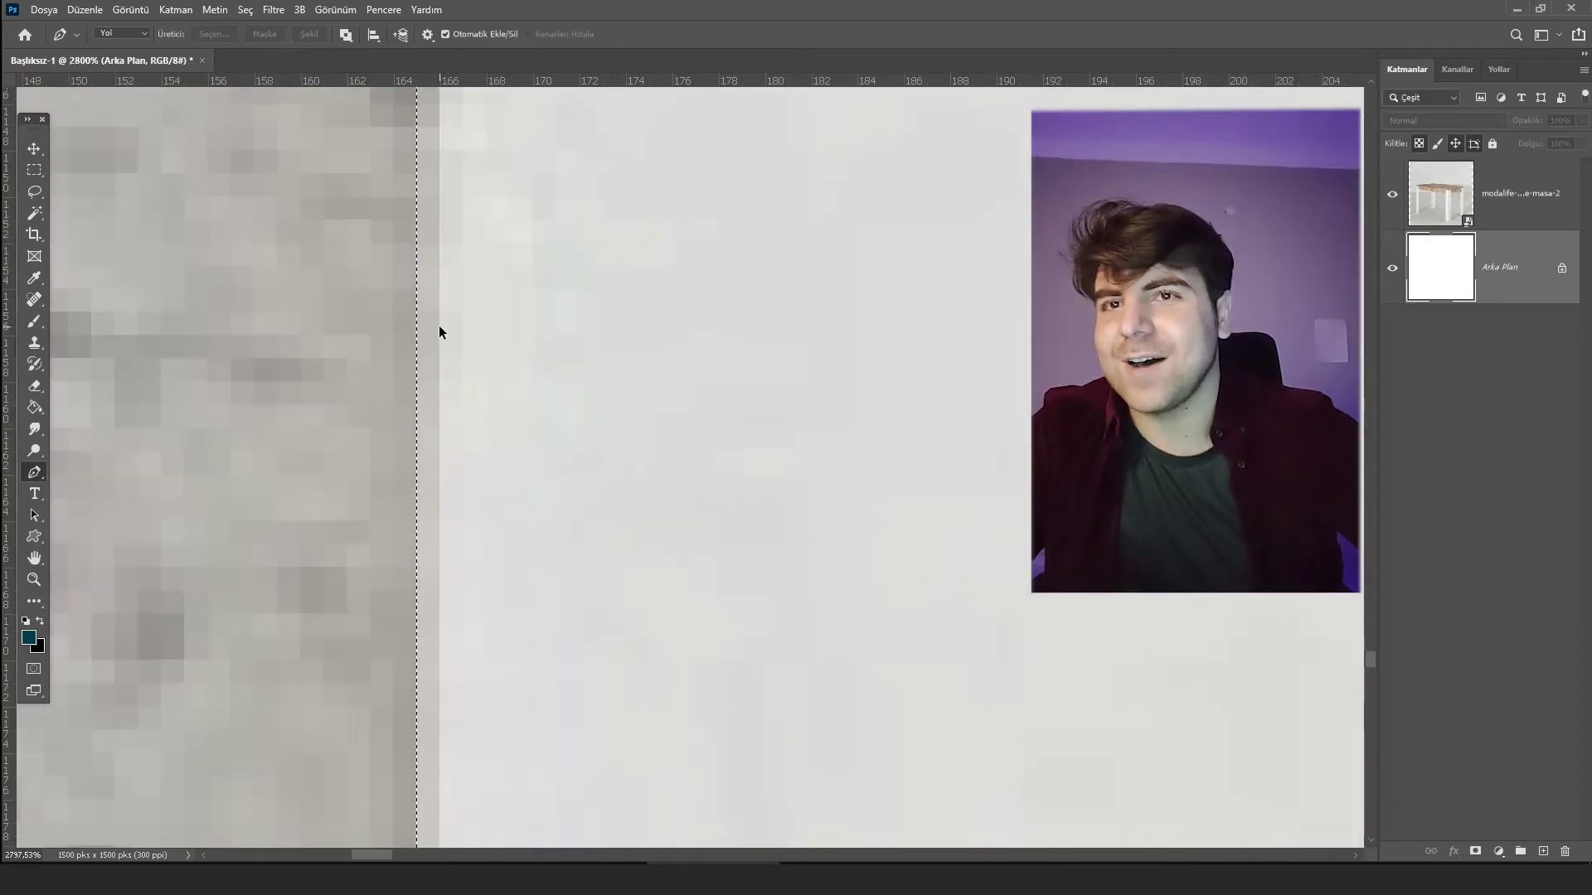
{"action": "scroll", "coordinate": [413, 273], "scroll_direction": "down", "scroll_amount": 5}
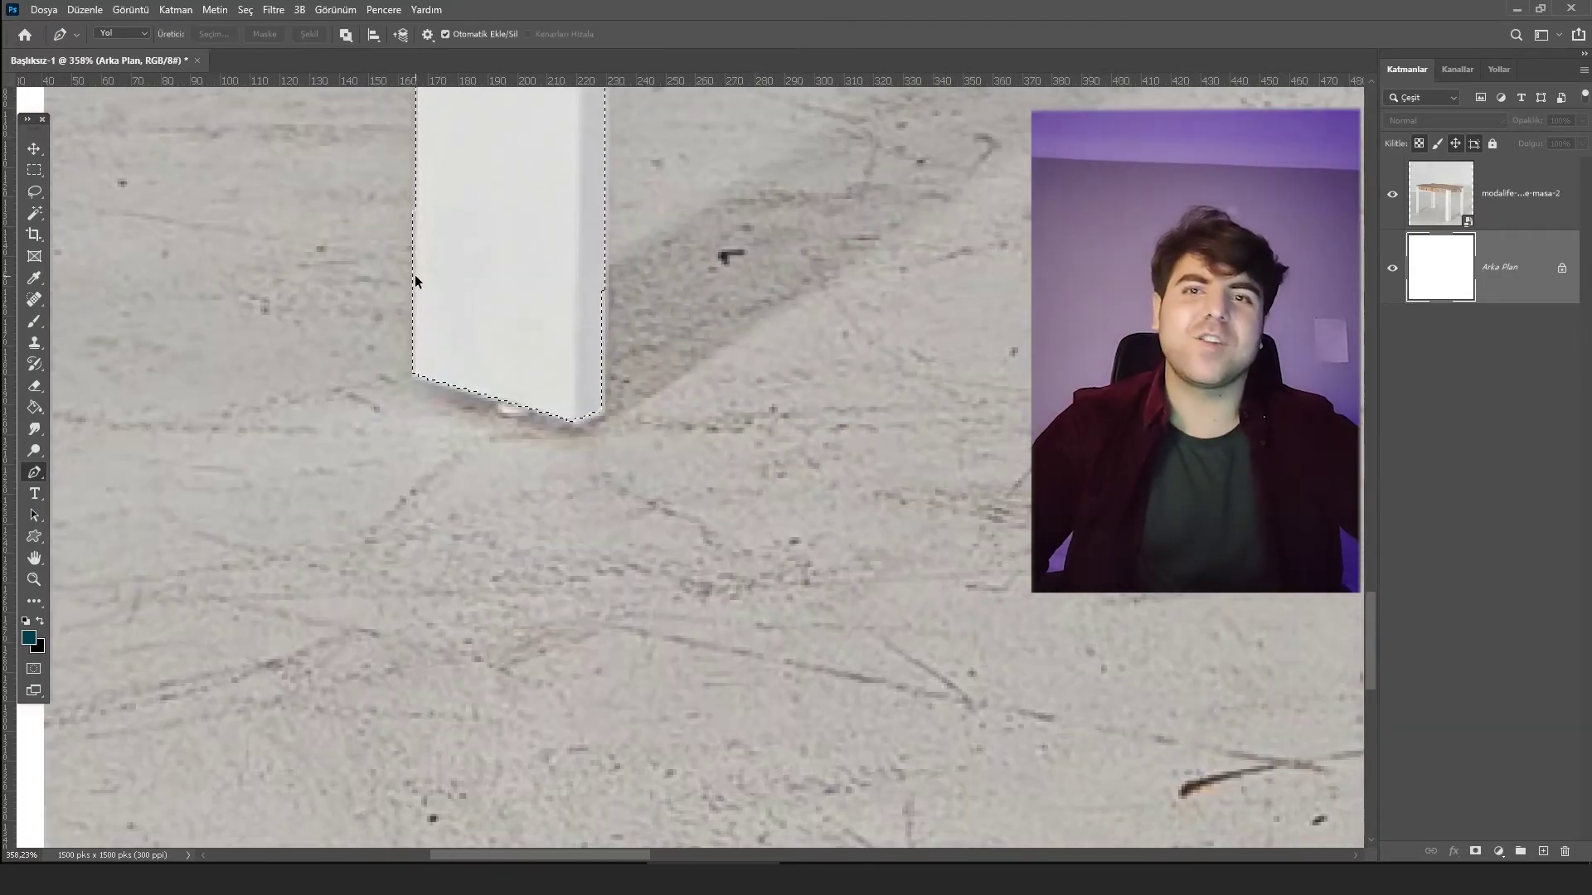
{"action": "scroll", "coordinate": [415, 276], "scroll_direction": "down", "scroll_amount": 5}
{"action": "mouse_move", "coordinate": [497, 259]}
{"action": "left_mouse_down"}
{"action": "mouse_move", "coordinate": [524, 360]}
{"action": "mouse_move", "coordinate": [510, 362]}
{"action": "left_mouse_up"}
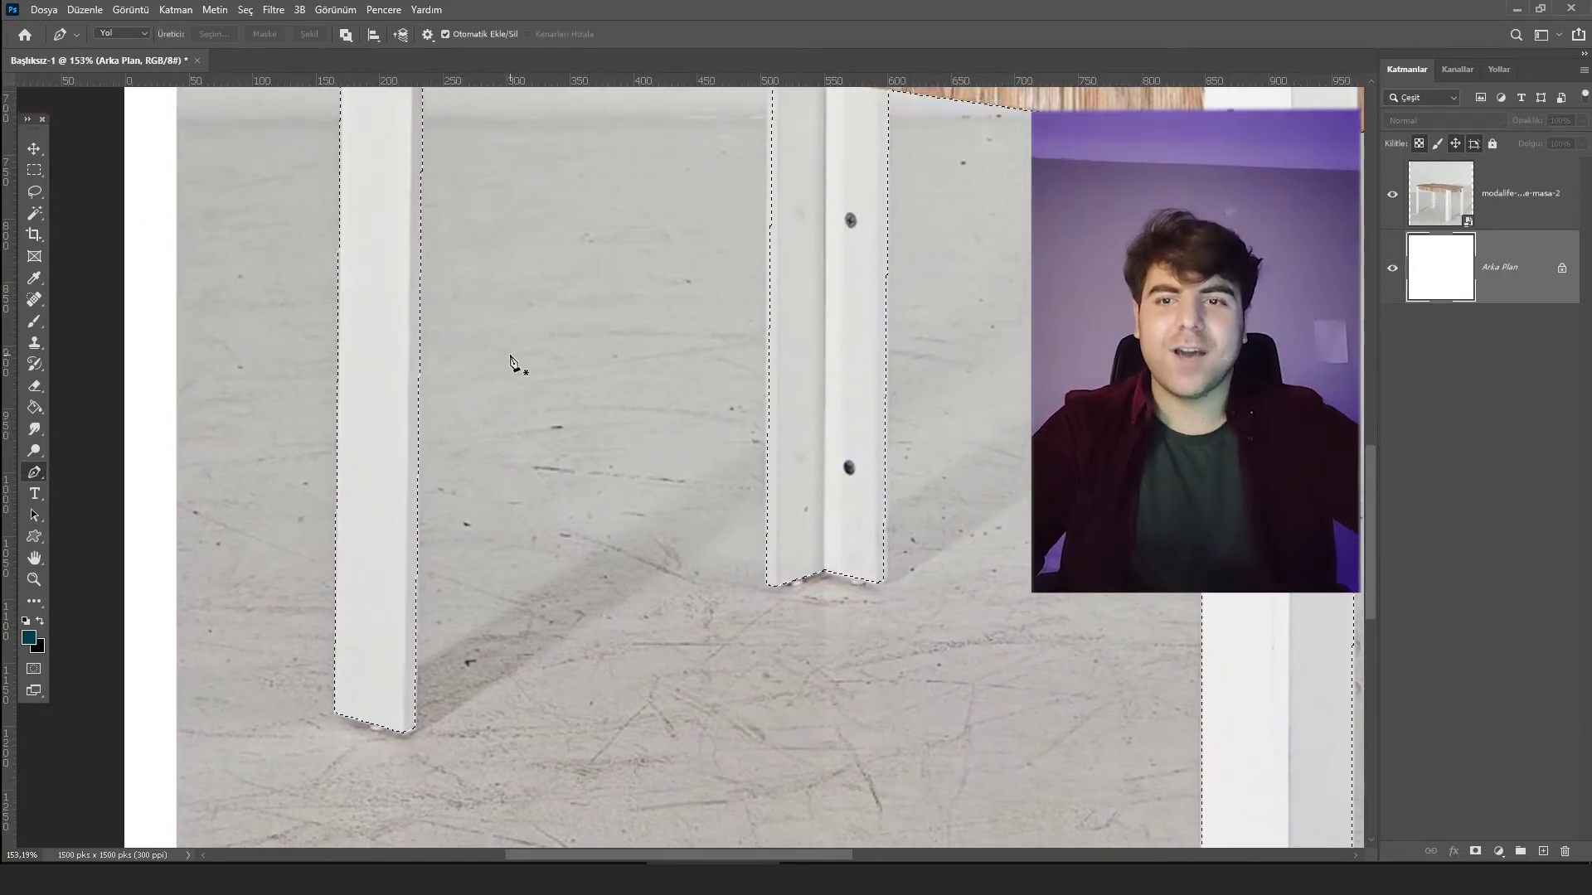
{"action": "scroll", "coordinate": [525, 597], "scroll_direction": "down", "scroll_amount": 3}
{"action": "scroll", "coordinate": [524, 577], "scroll_direction": "down", "scroll_amount": 3}
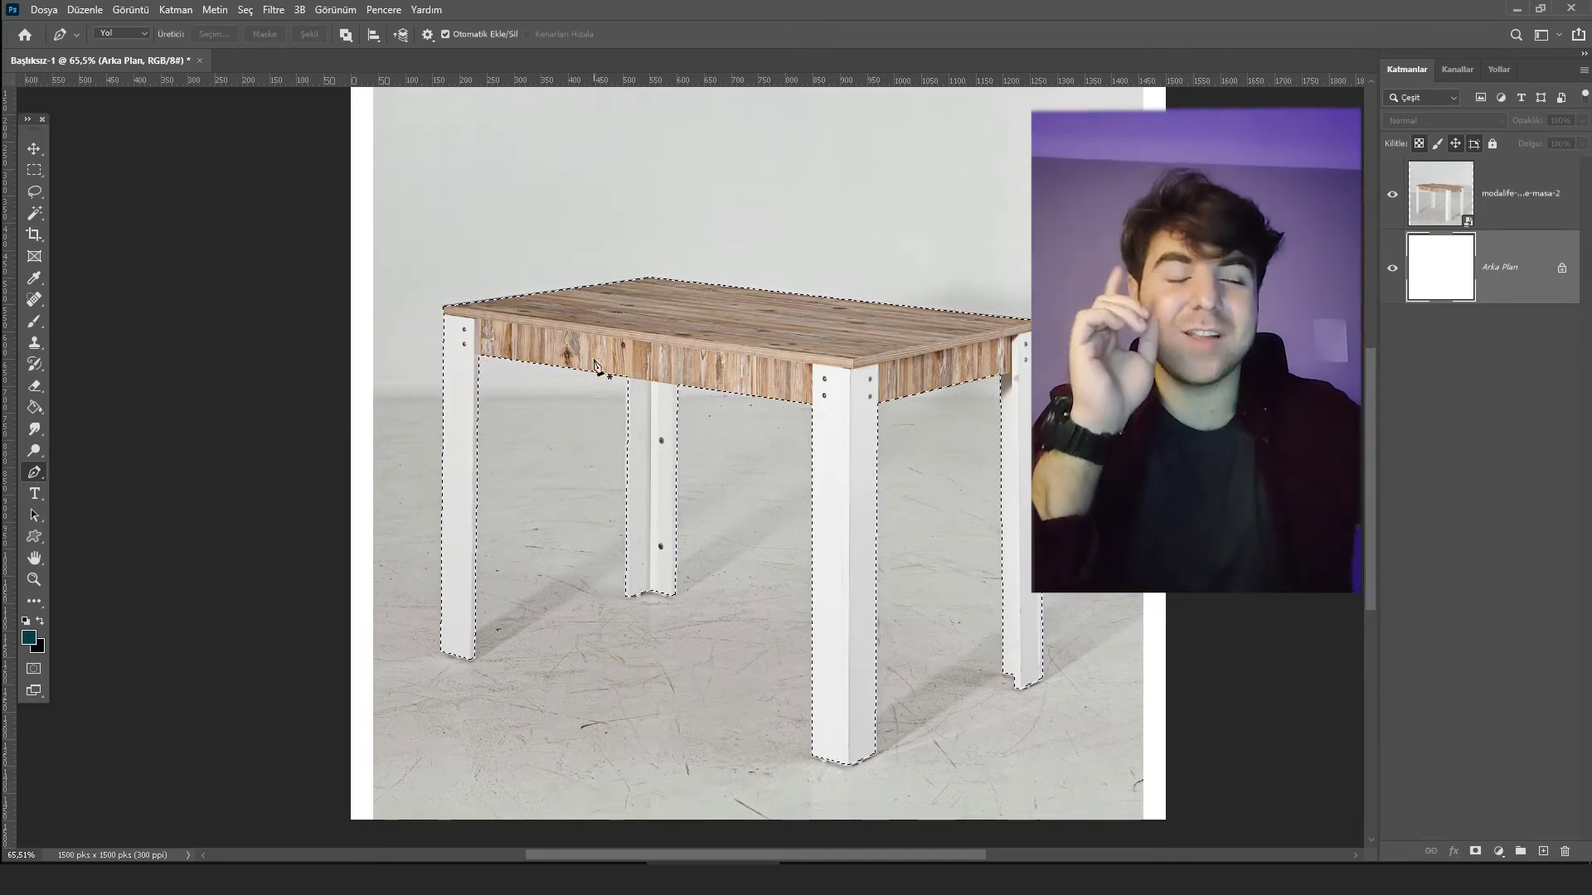
With the table photo layer selected, copy the selection to a new layer, Katman 1.
{"action": "left_click", "coordinate": [1499, 215]}
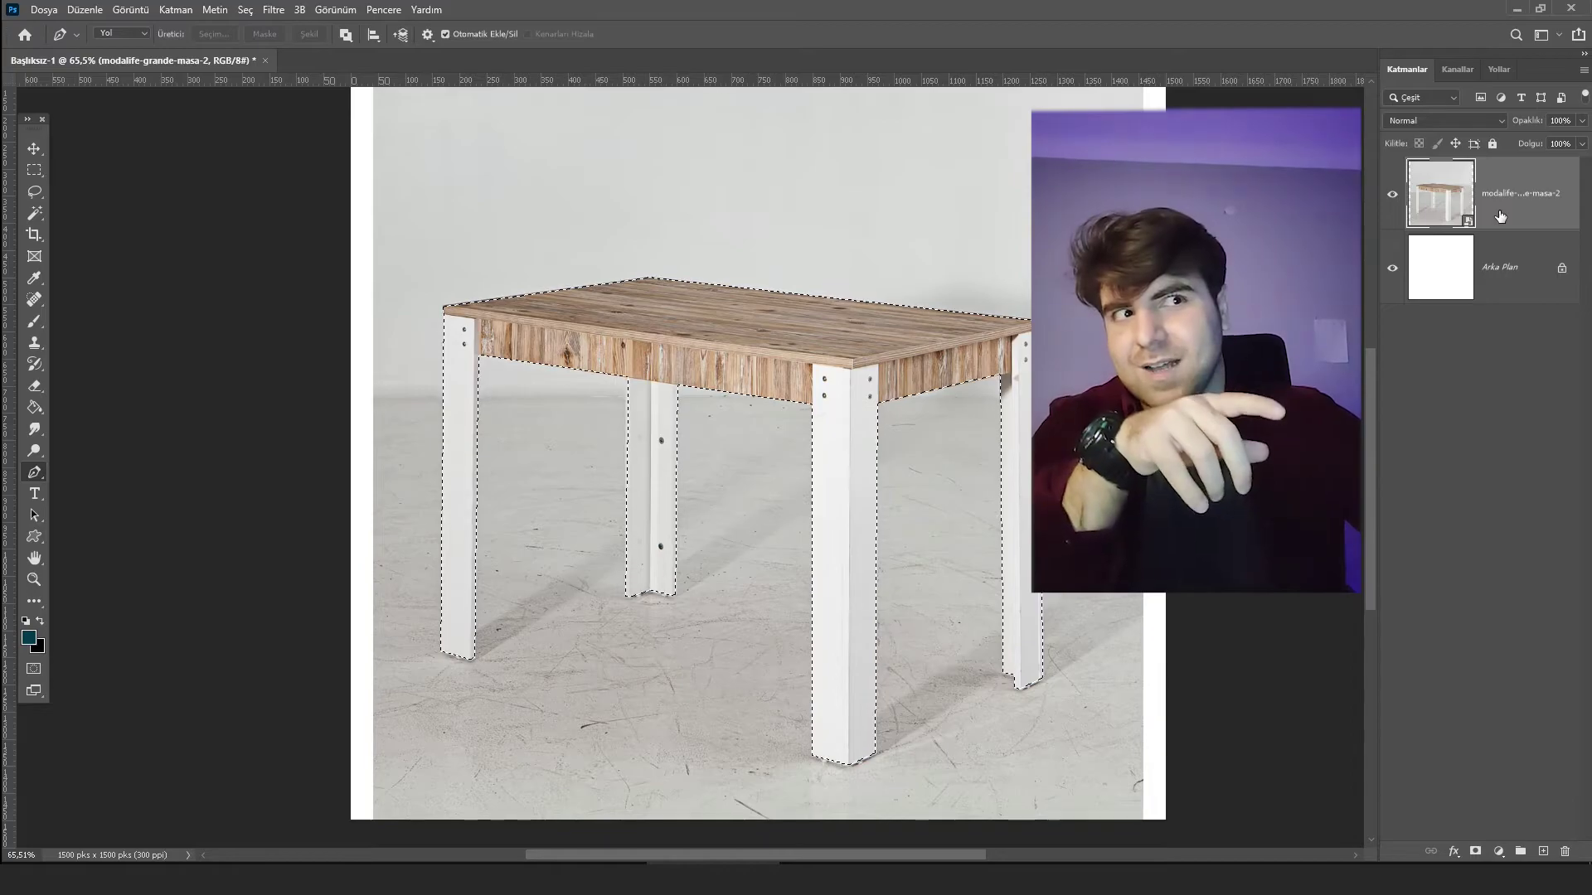
{"action": "left_click", "coordinate": [1490, 249]}
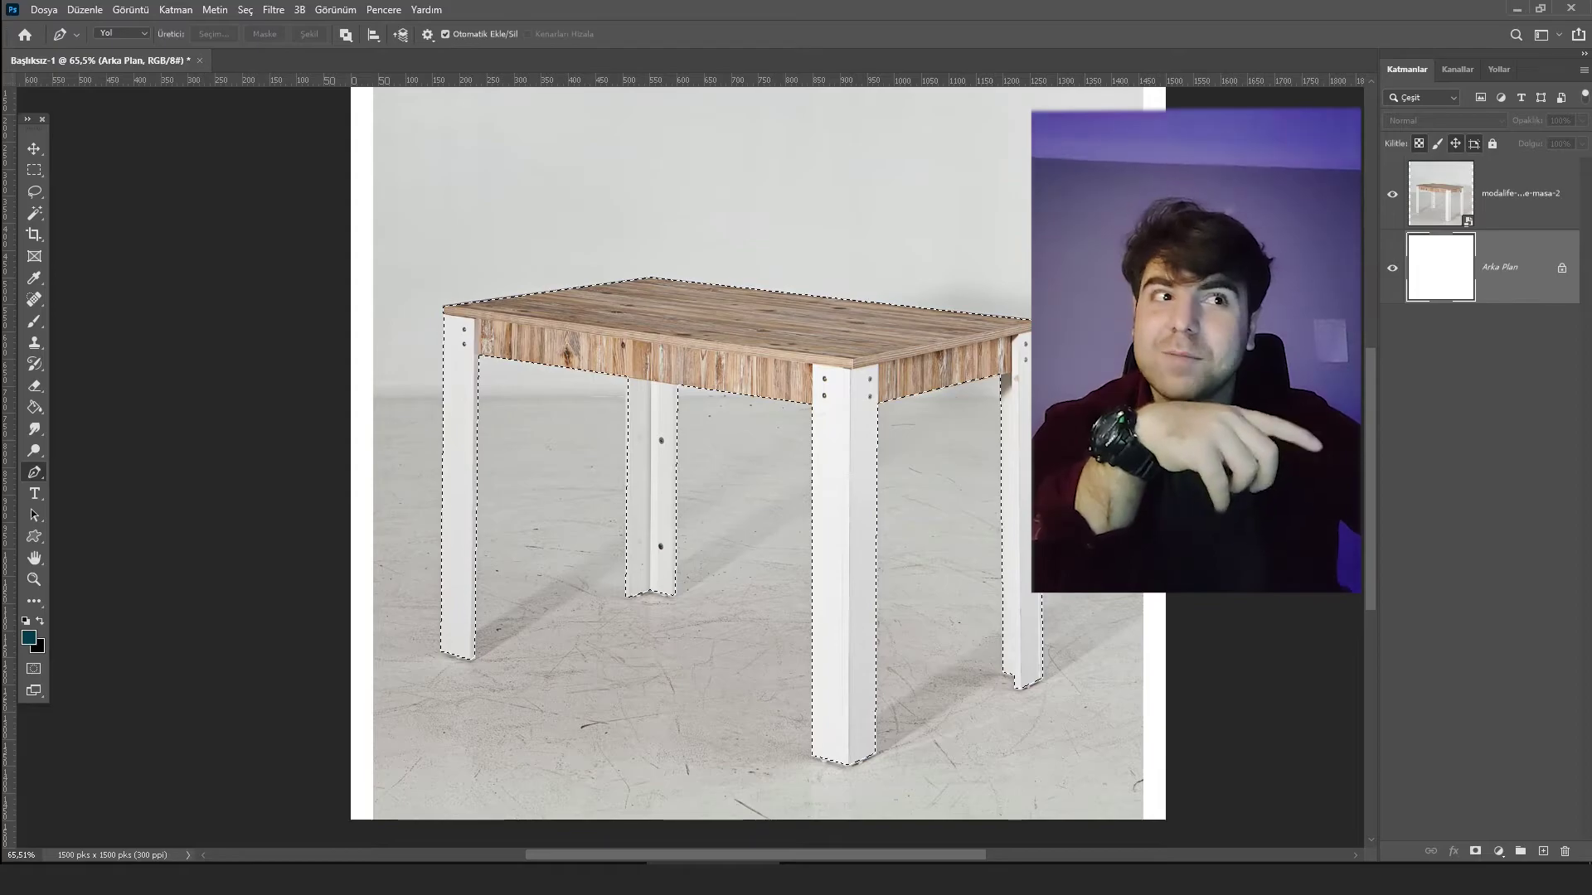
{"action": "left_click", "coordinate": [1492, 199]}
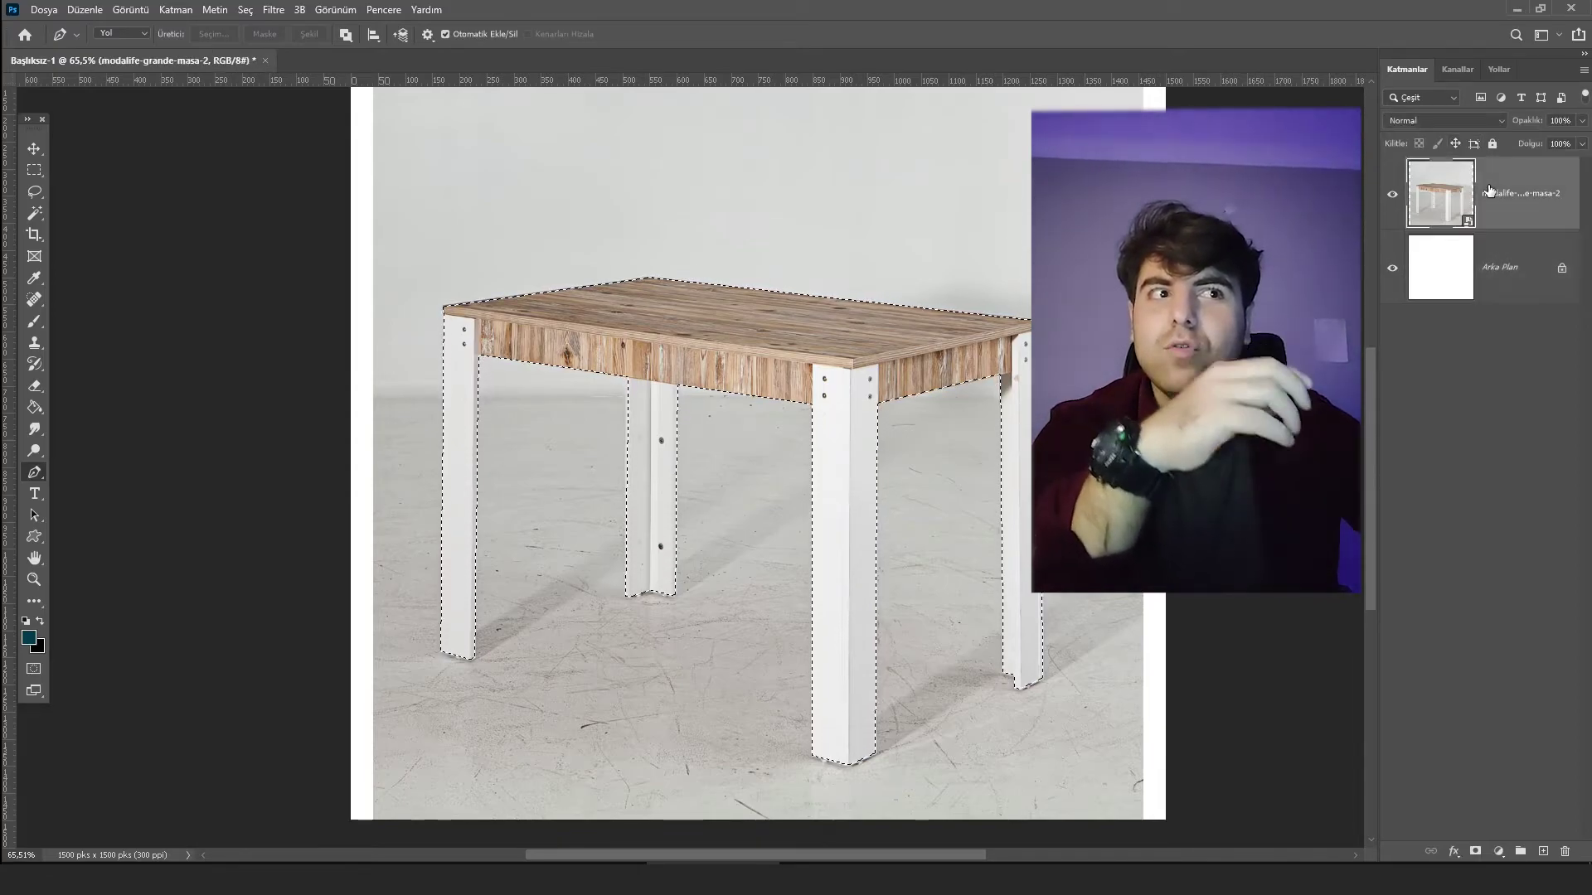
{"action": "left_click", "coordinate": [1500, 253]}
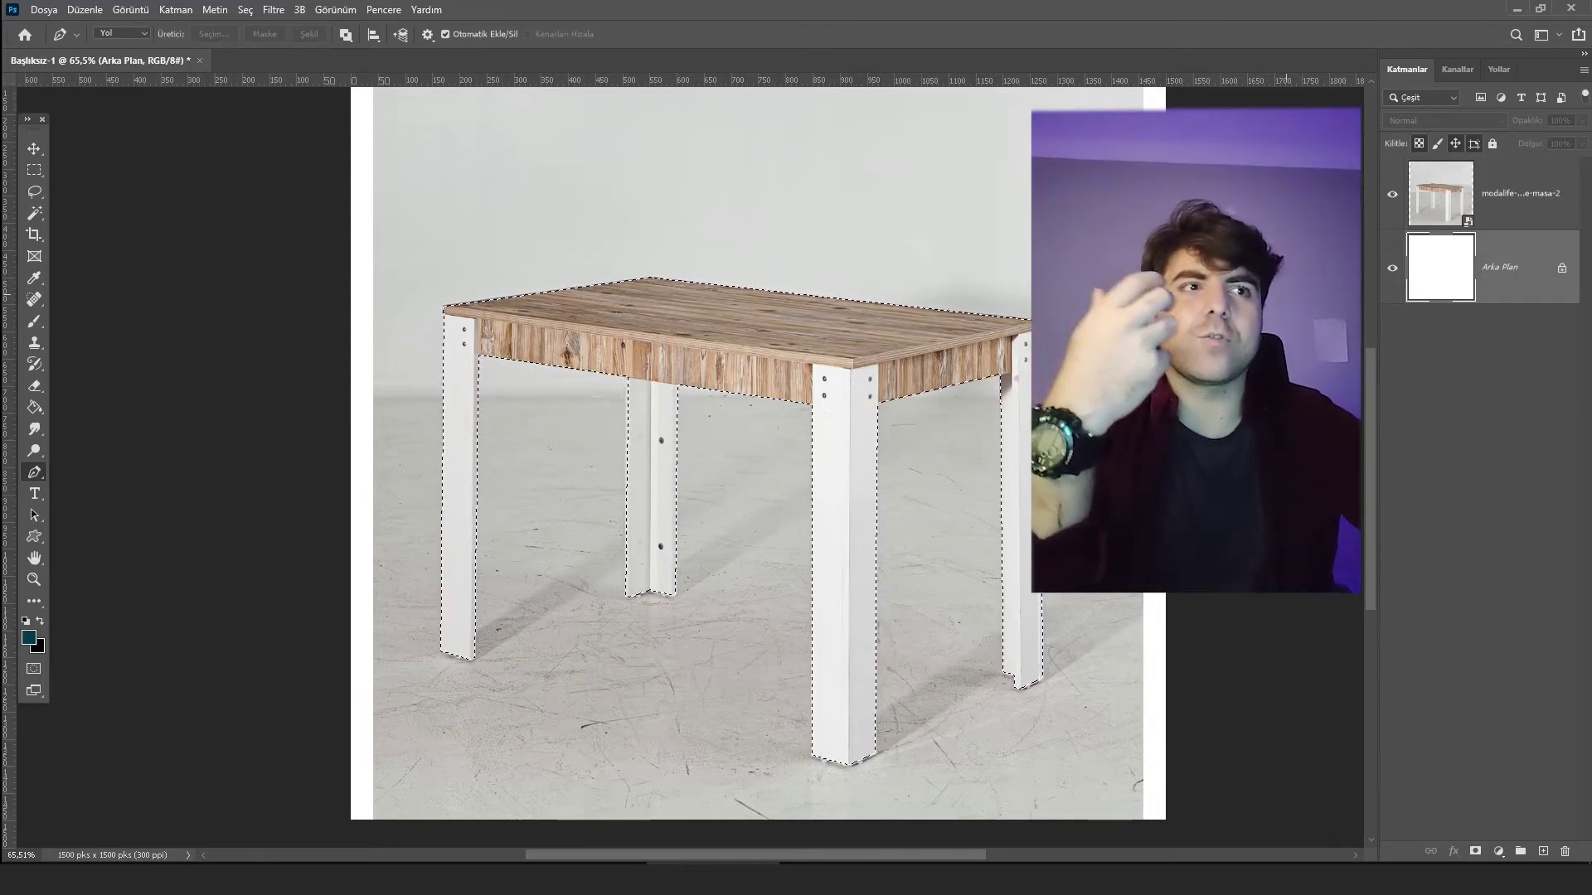
{"action": "left_click", "coordinate": [1536, 197]}
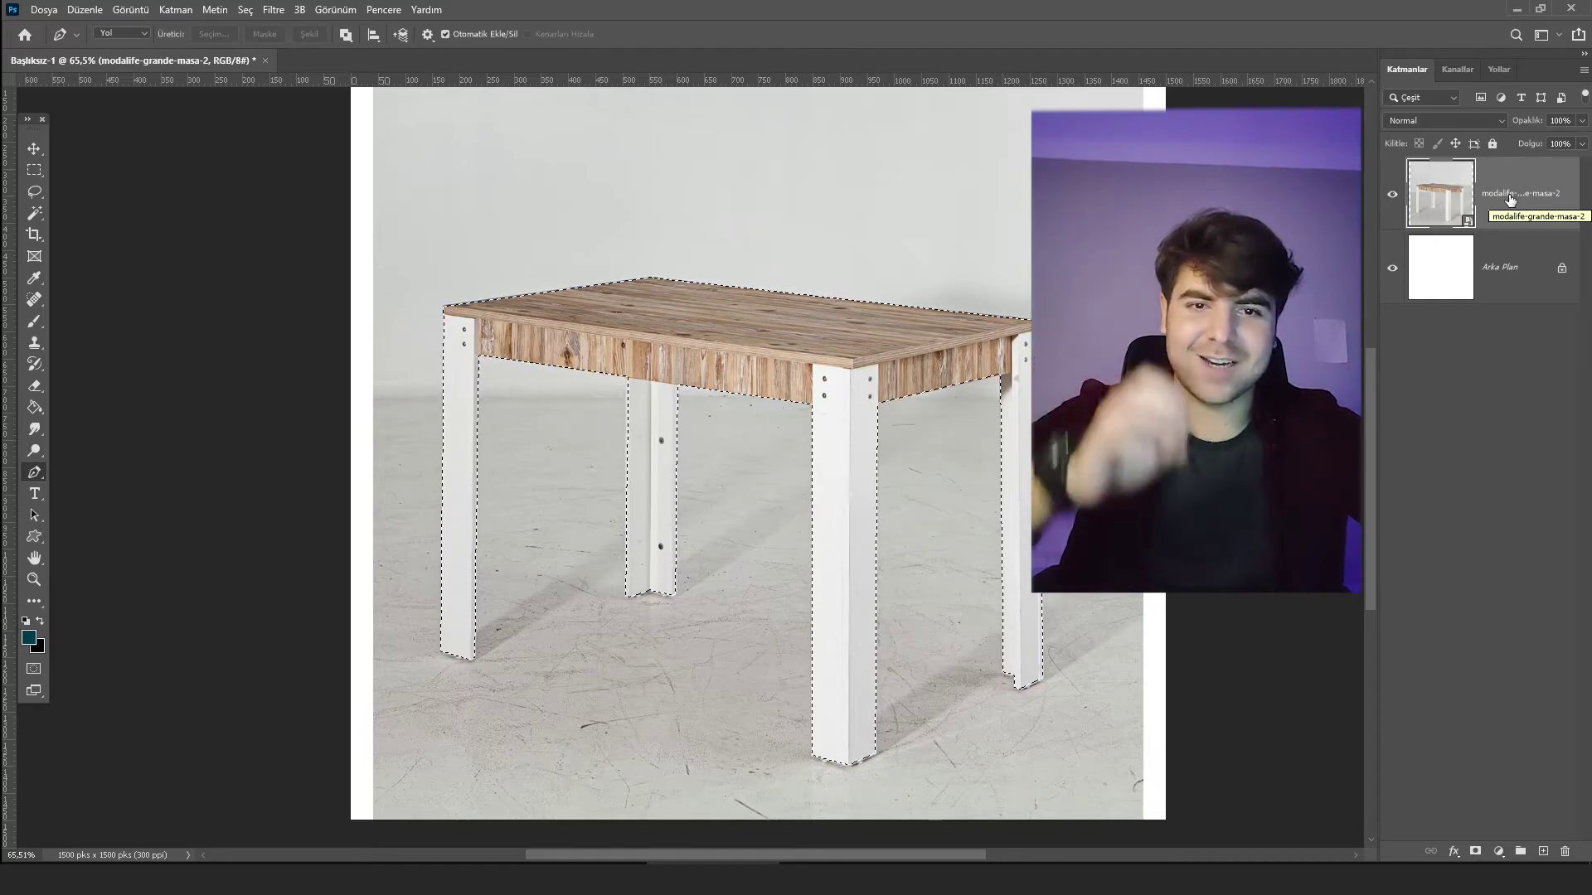
{"action": "key", "text": "ctrl+j"}
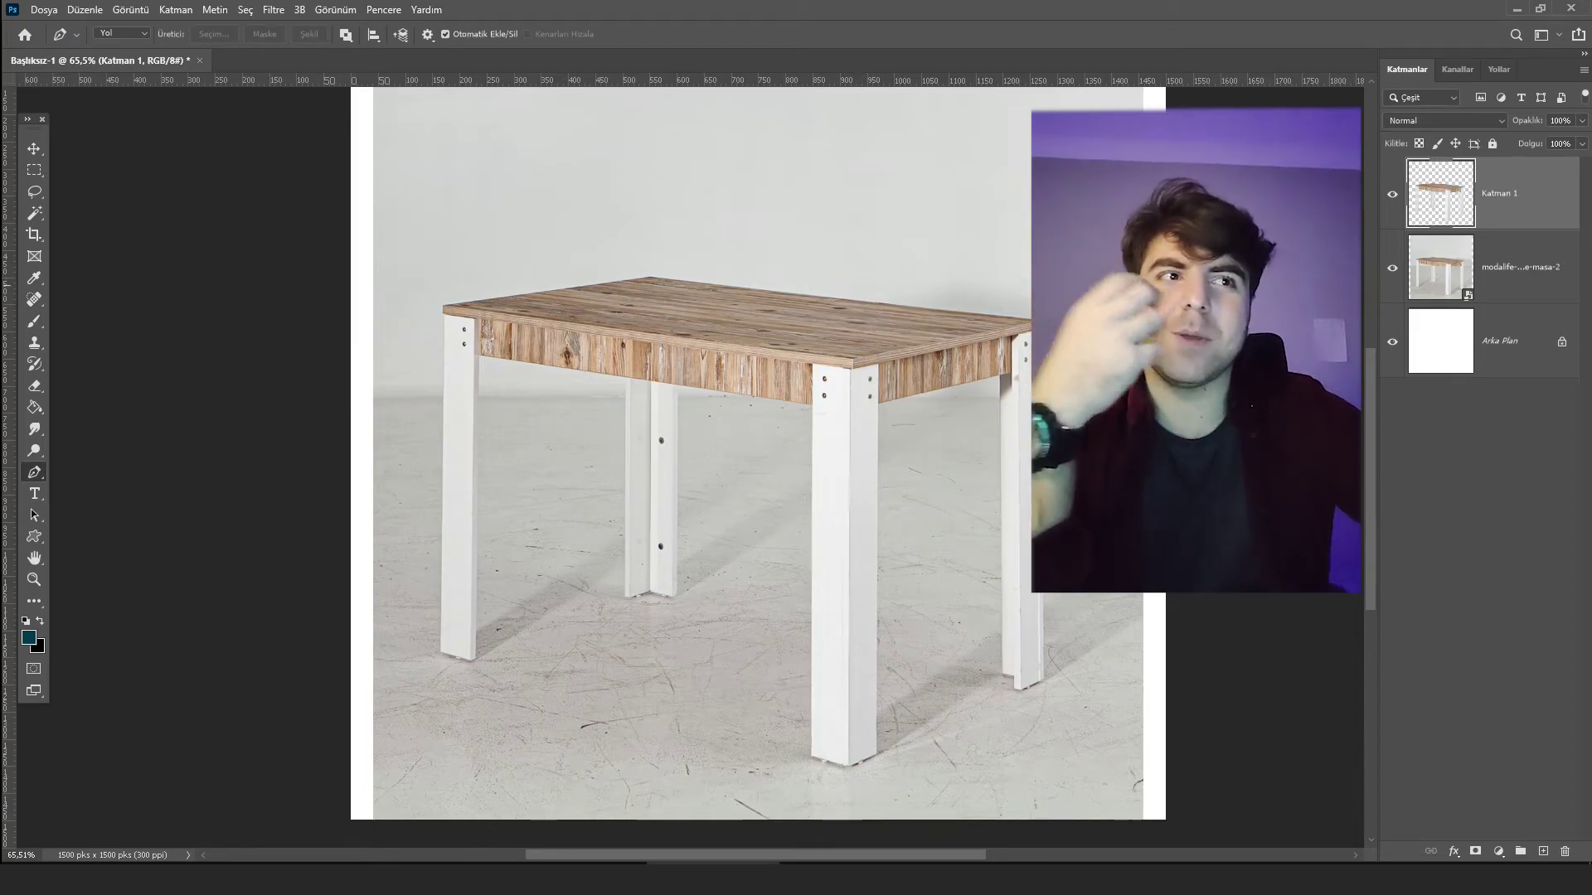
Hide the original modalife photo layer so only the cut-out shows.
{"action": "left_click", "coordinate": [1458, 242]}
{"action": "left_click", "coordinate": [1461, 214]}
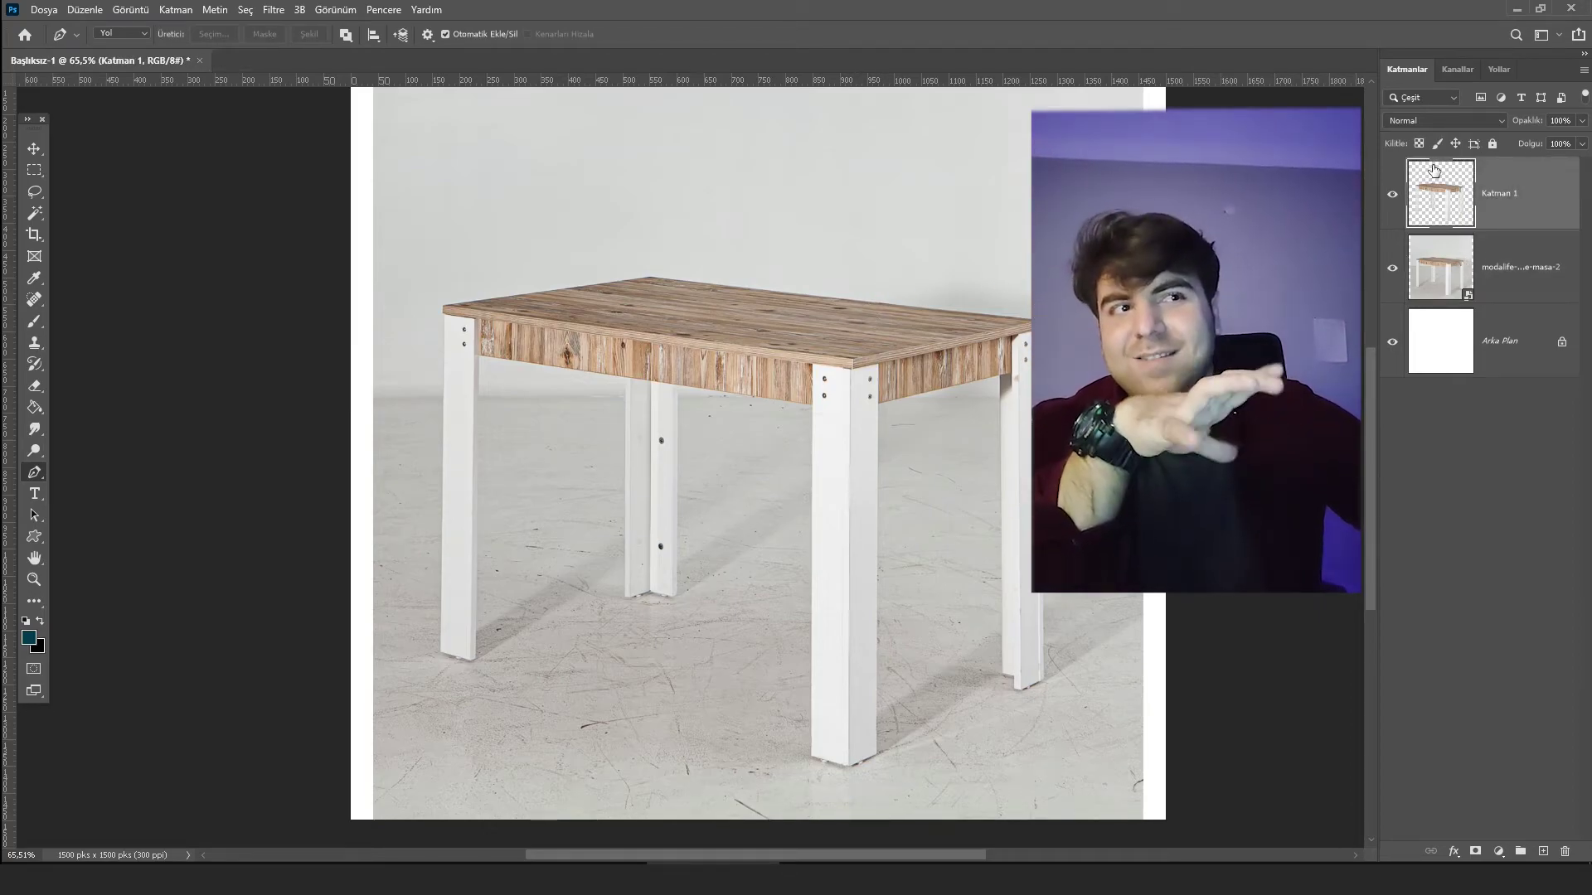
{"action": "left_click", "coordinate": [1458, 267]}
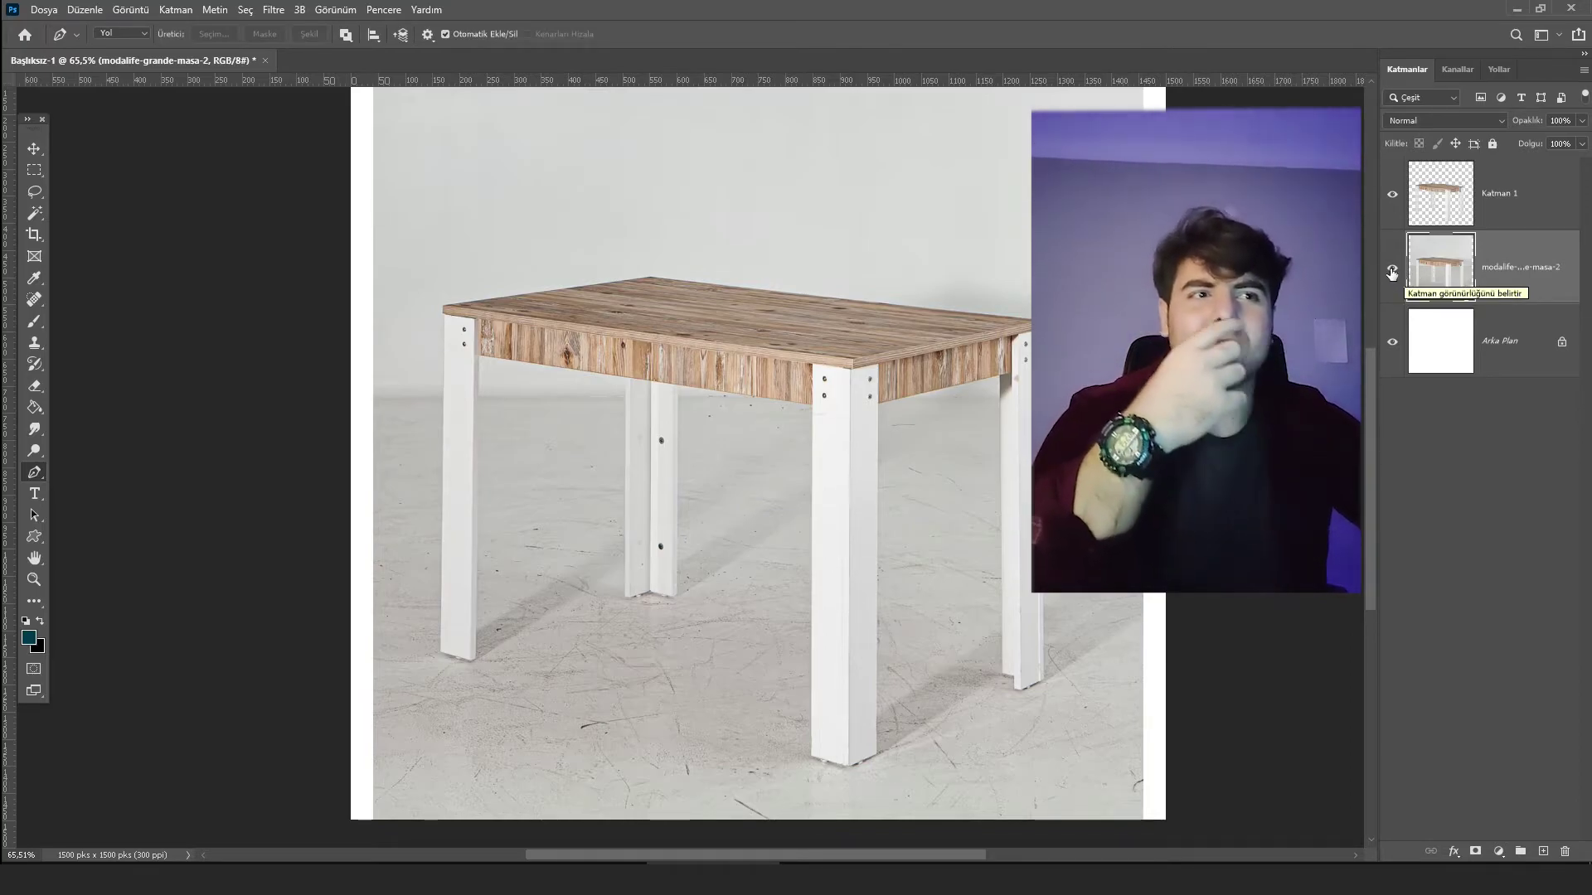
{"action": "left_click", "coordinate": [1392, 270]}
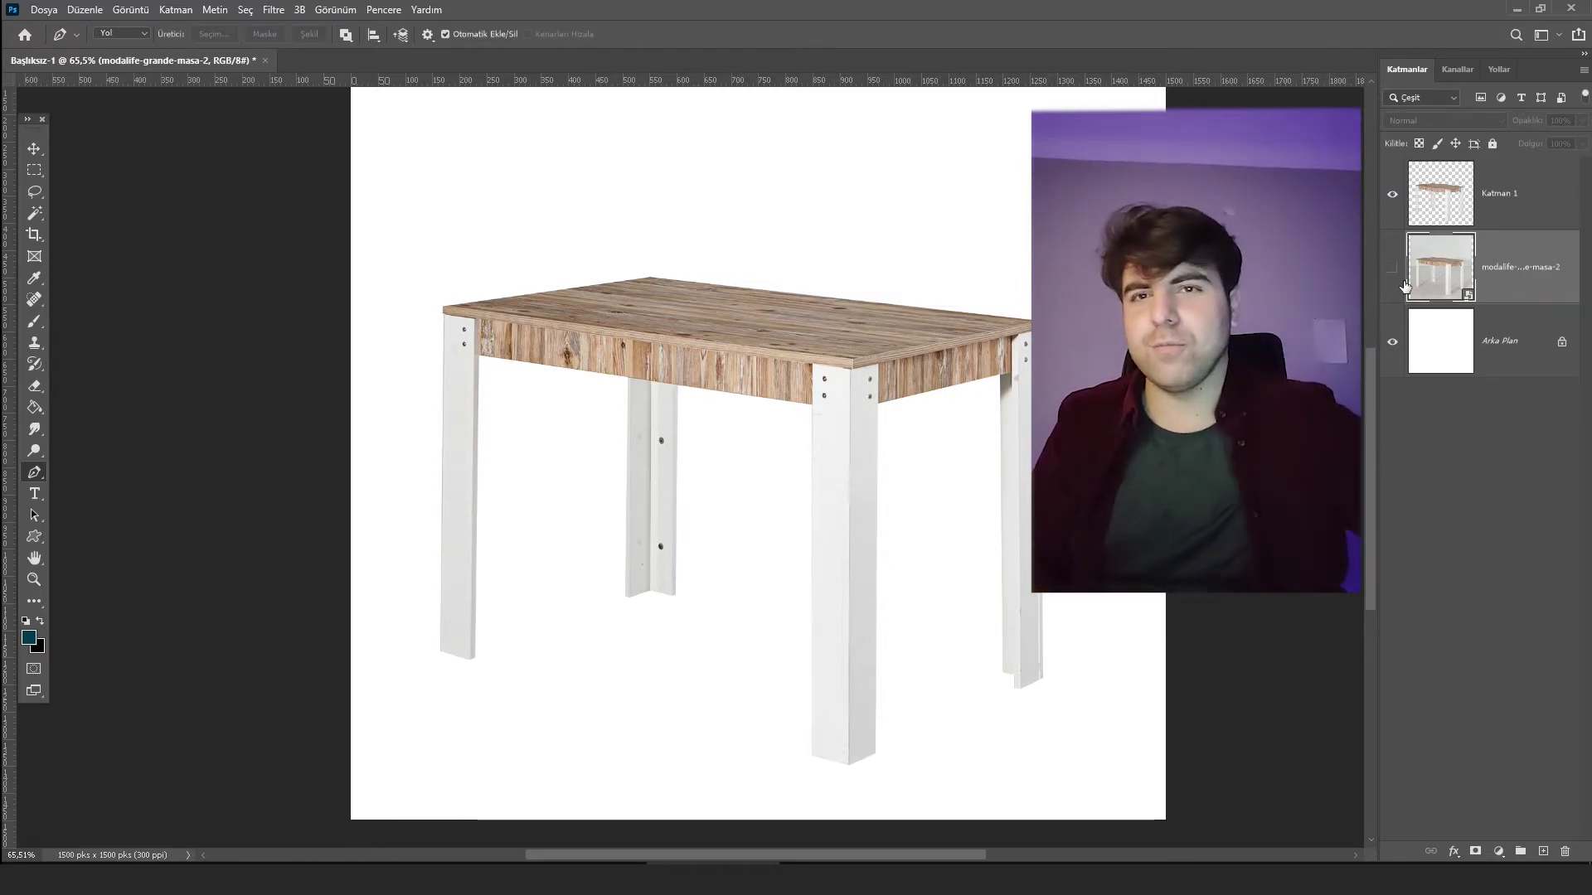
Add an empty Katman 2 layer just above the Arka Plan background.
{"action": "scroll", "coordinate": [849, 217], "scroll_direction": "down", "scroll_amount": 3}
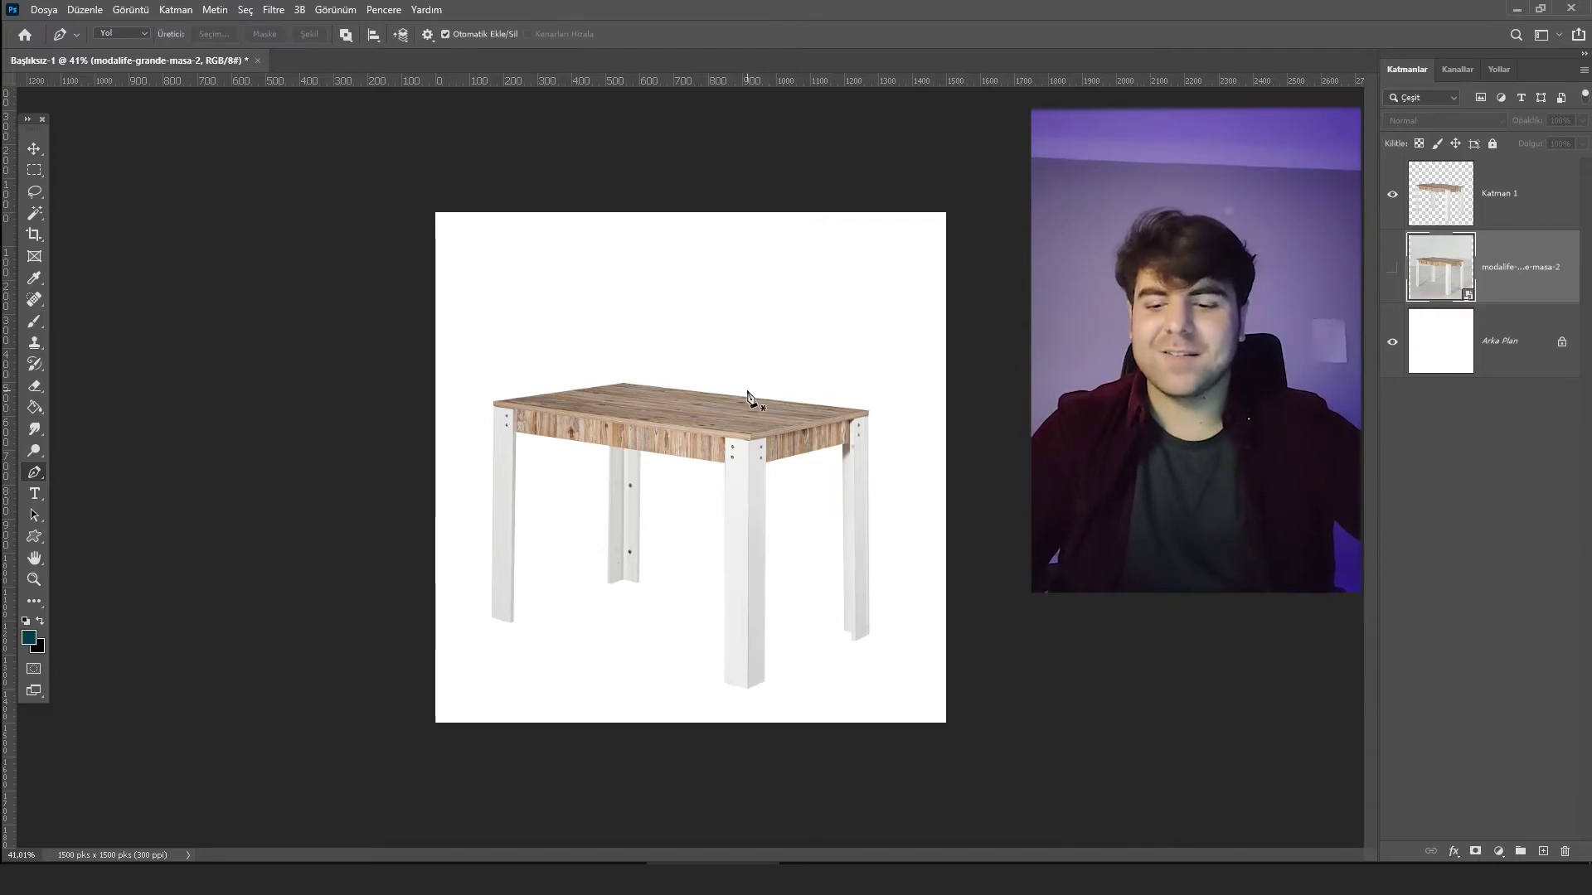
{"action": "scroll", "coordinate": [749, 396], "scroll_direction": "up", "scroll_amount": 2}
{"action": "left_click", "coordinate": [1415, 203]}
{"action": "left_click", "coordinate": [1448, 335]}
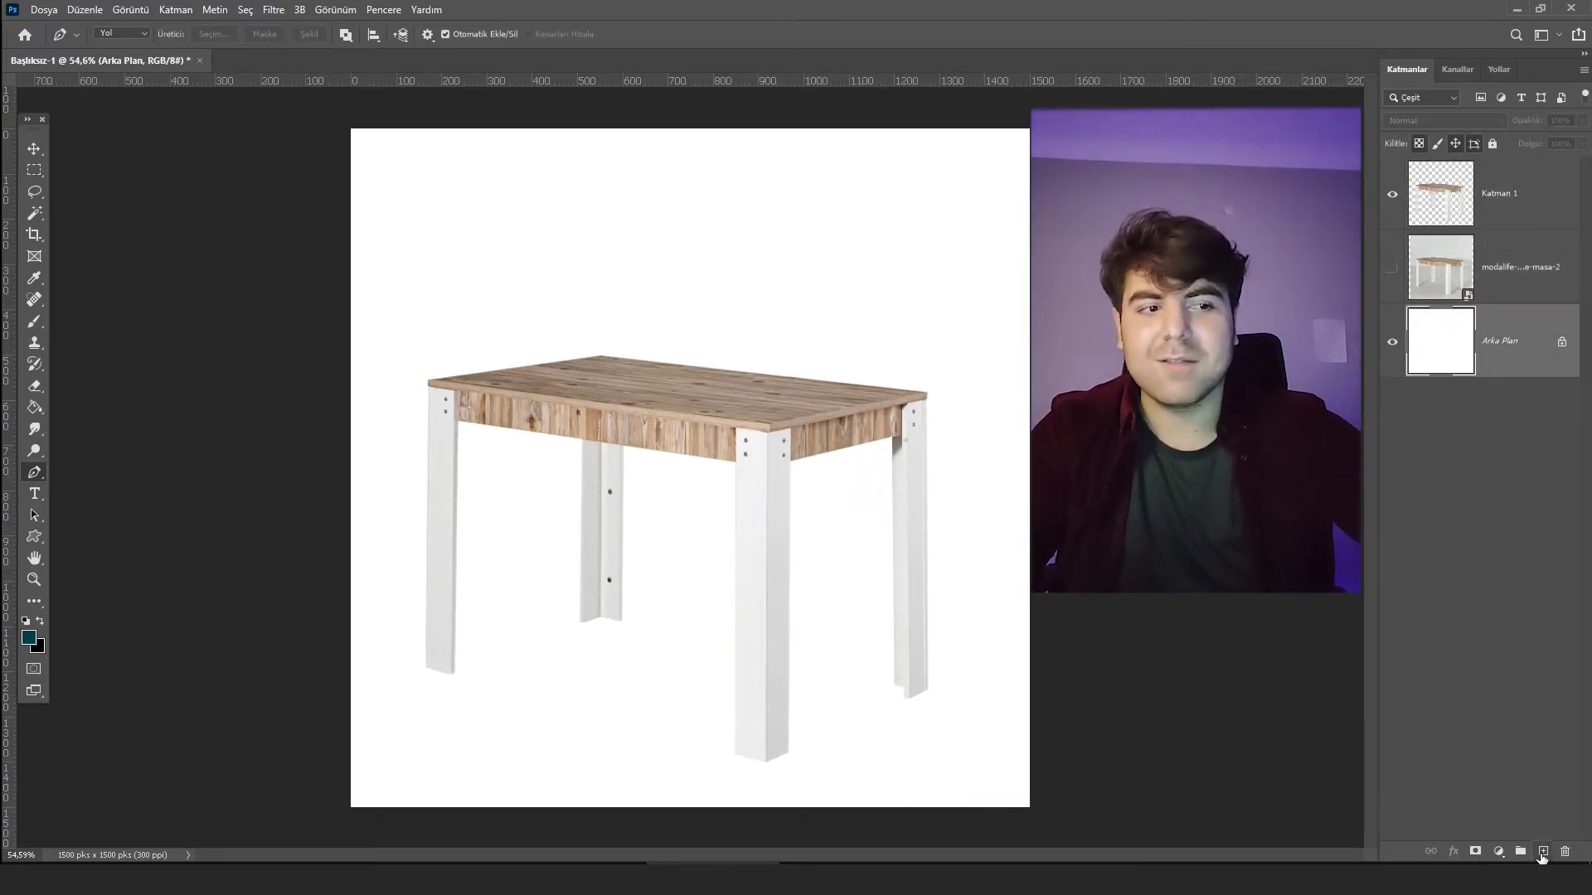
{"action": "left_click", "coordinate": [1542, 852]}
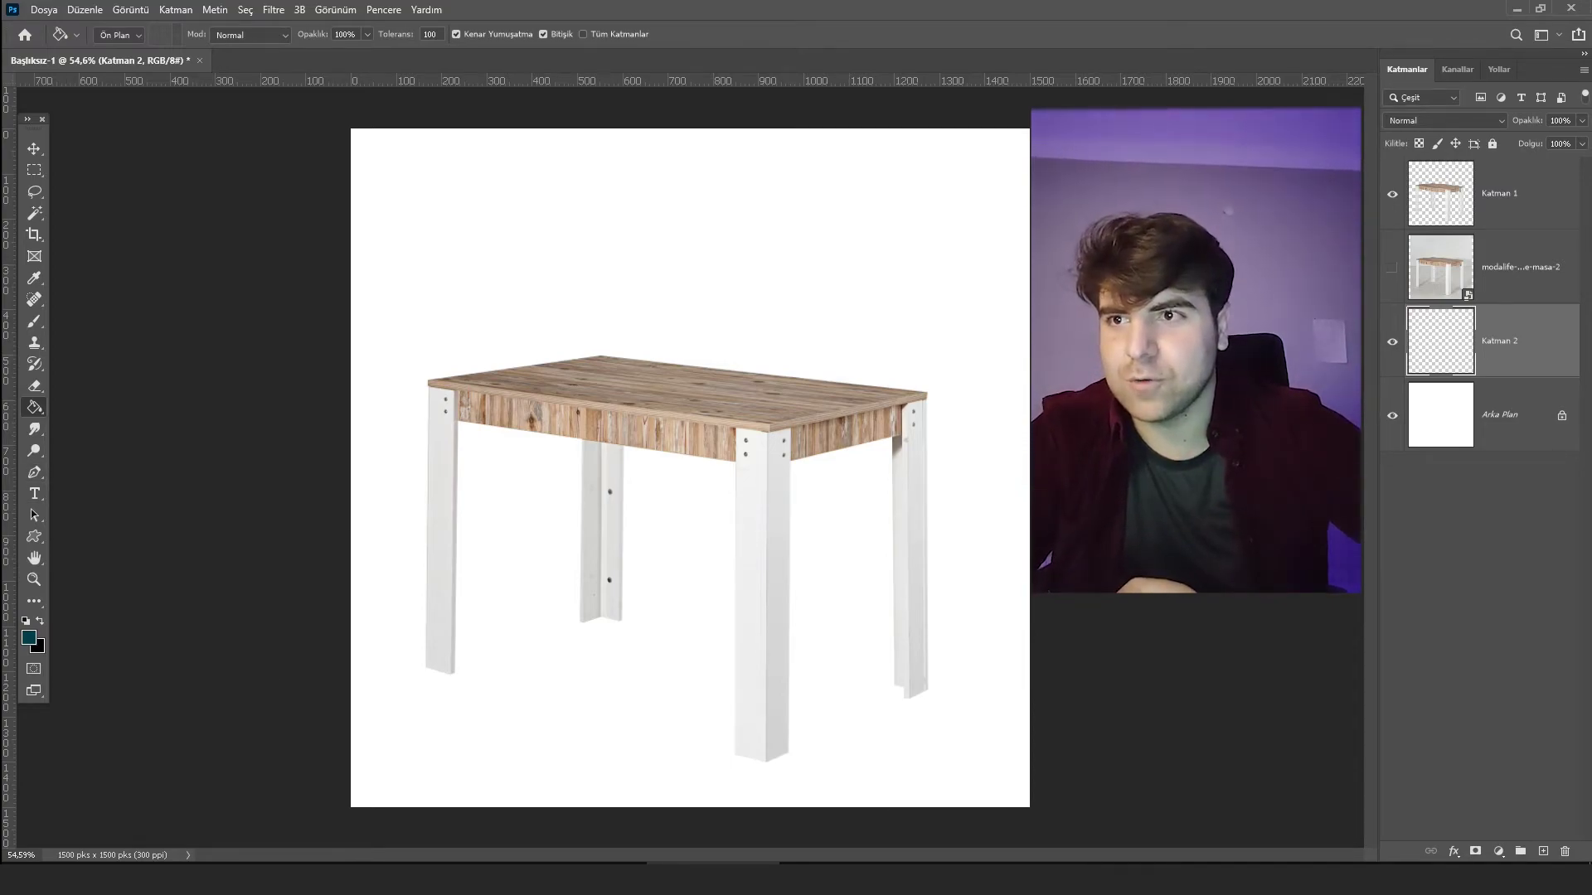
Set the foreground colour to teal blue, starting from hex 0cb528 and adjusting the hue.
{"action": "left_click", "coordinate": [29, 637]}
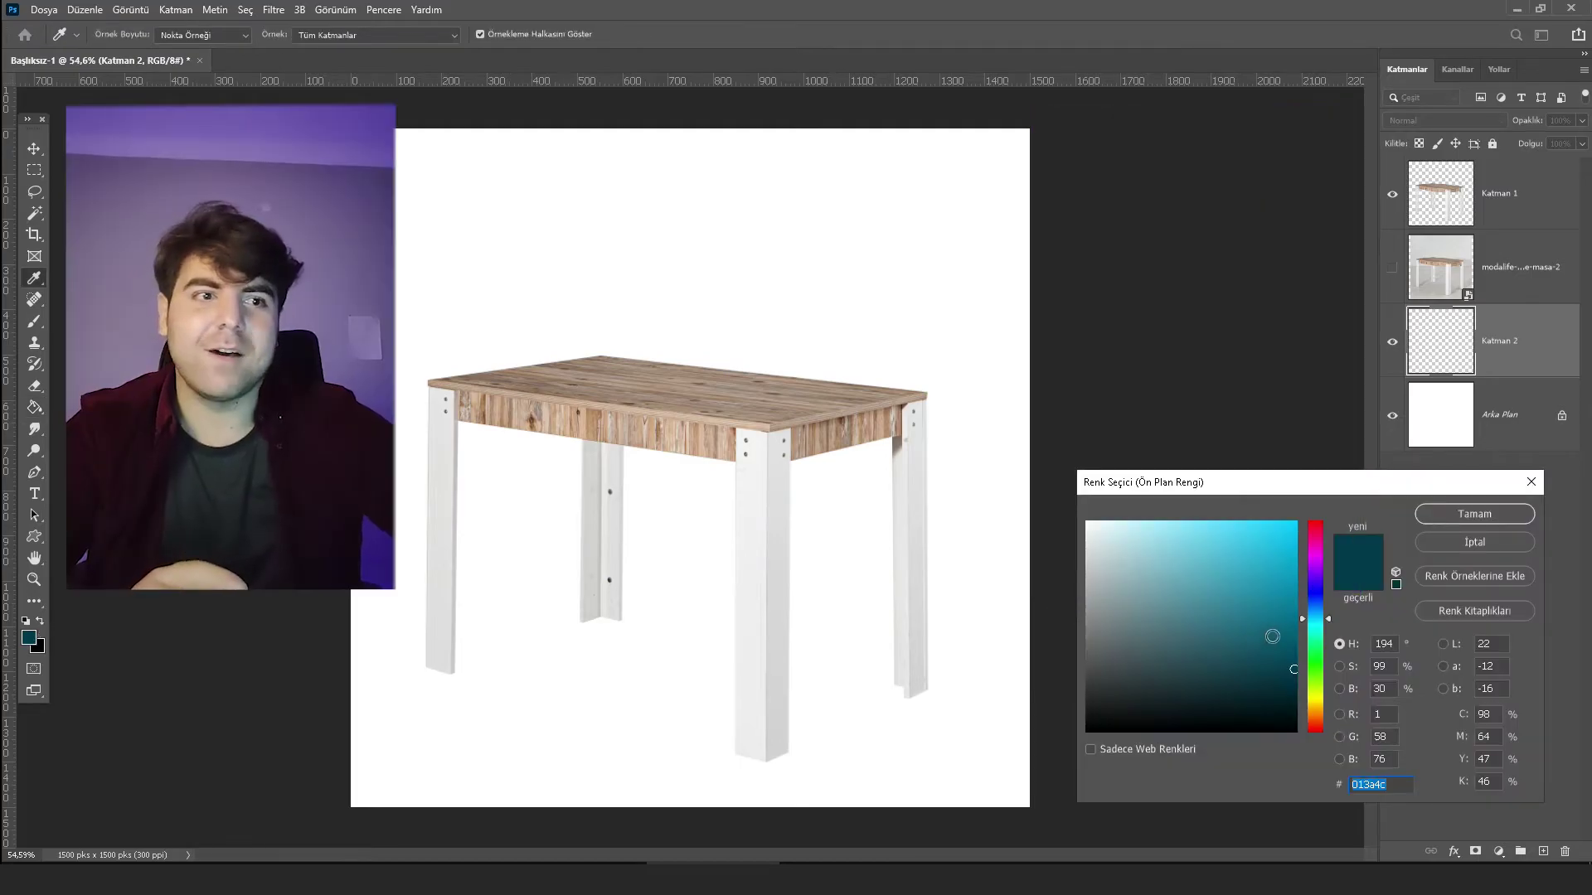
{"action": "type", "text": "0cb528"}
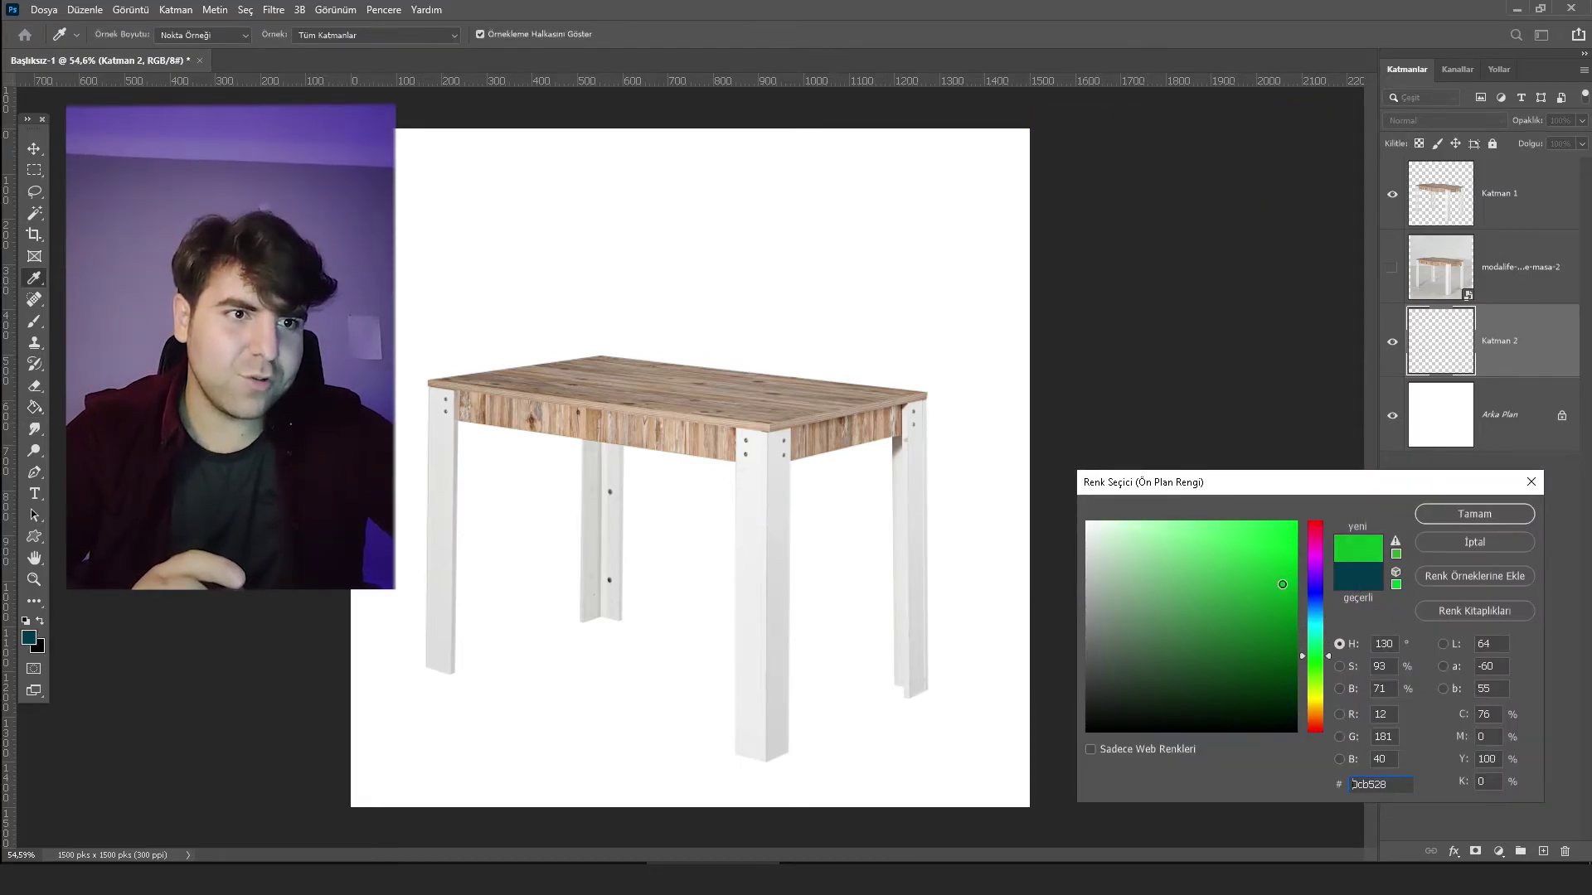
{"action": "left_click", "coordinate": [1277, 612]}
{"action": "left_click", "coordinate": [1316, 618]}
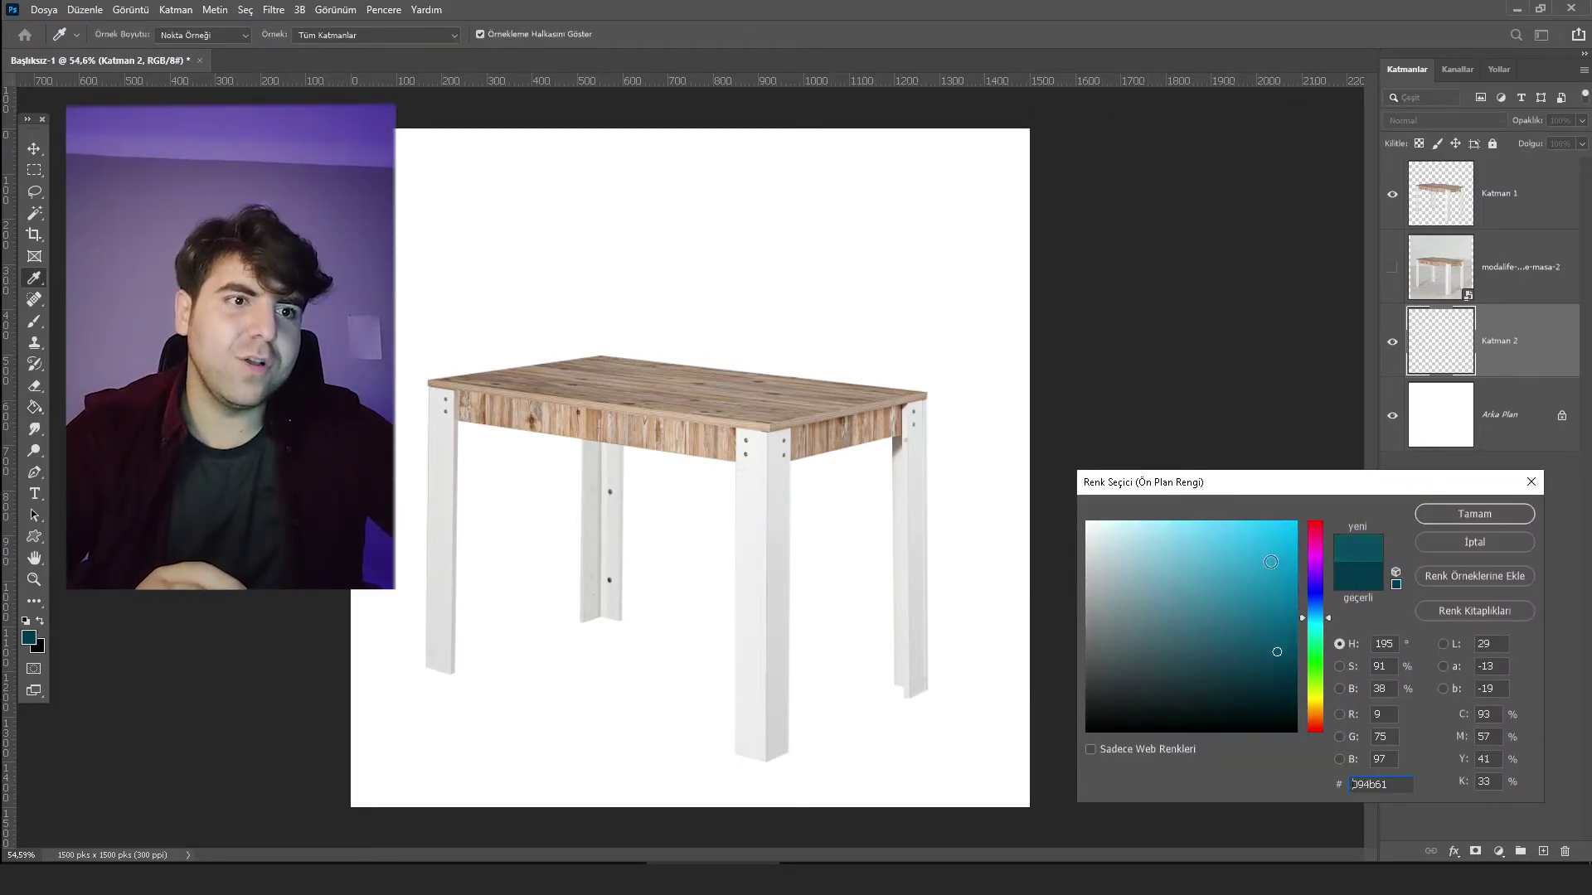
{"action": "key", "text": "Return"}
{"action": "key", "text": "g"}
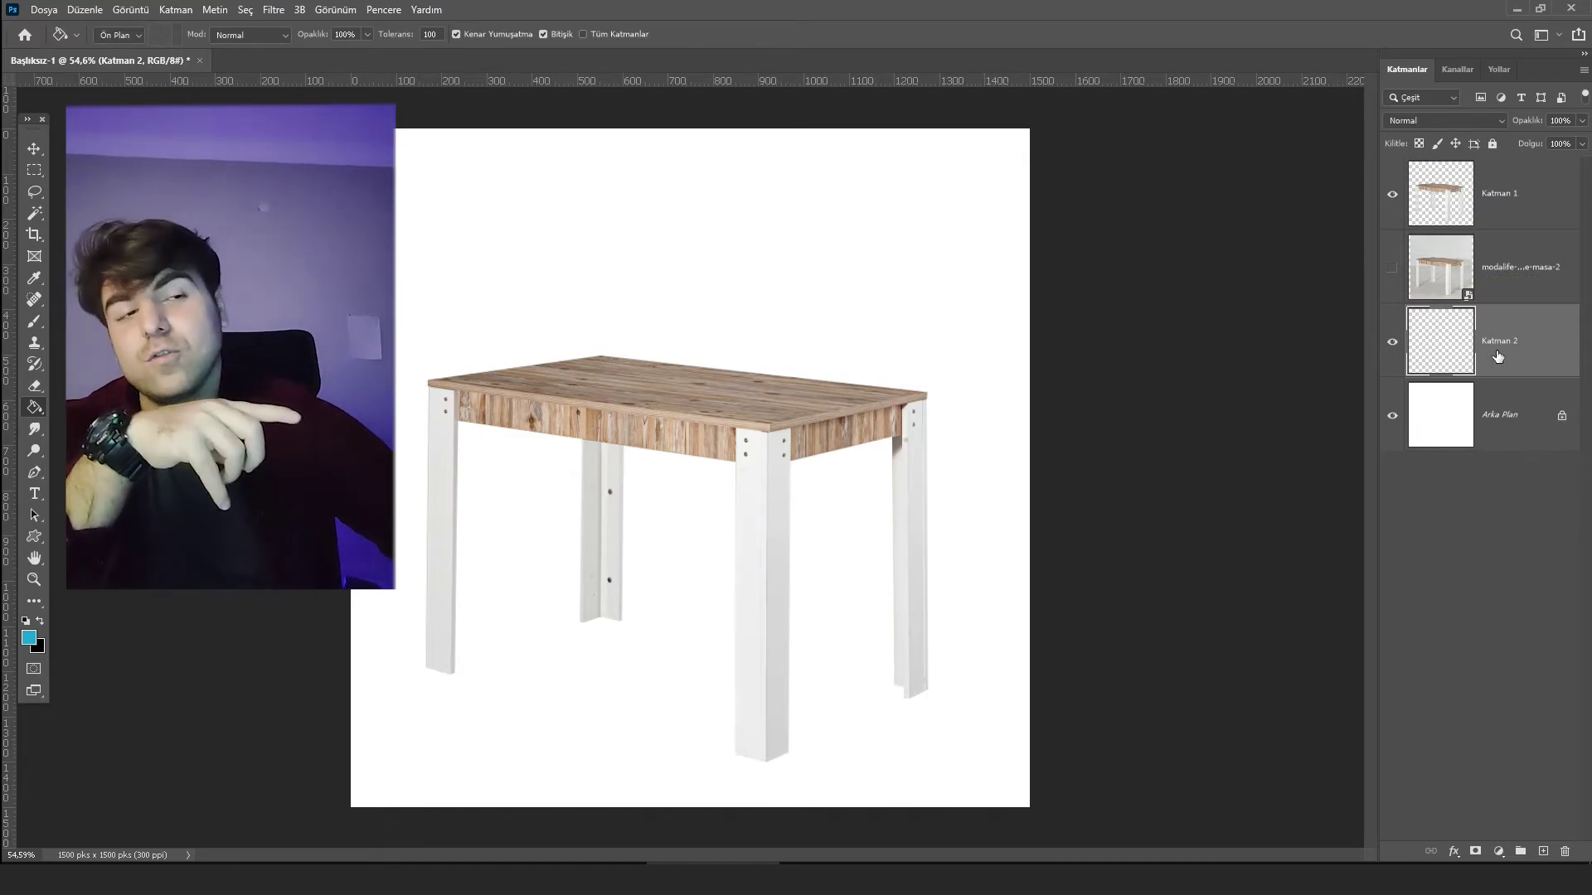
Fill Katman 2 with the teal blue so the table sits on blue.
{"action": "left_click", "coordinate": [741, 280]}
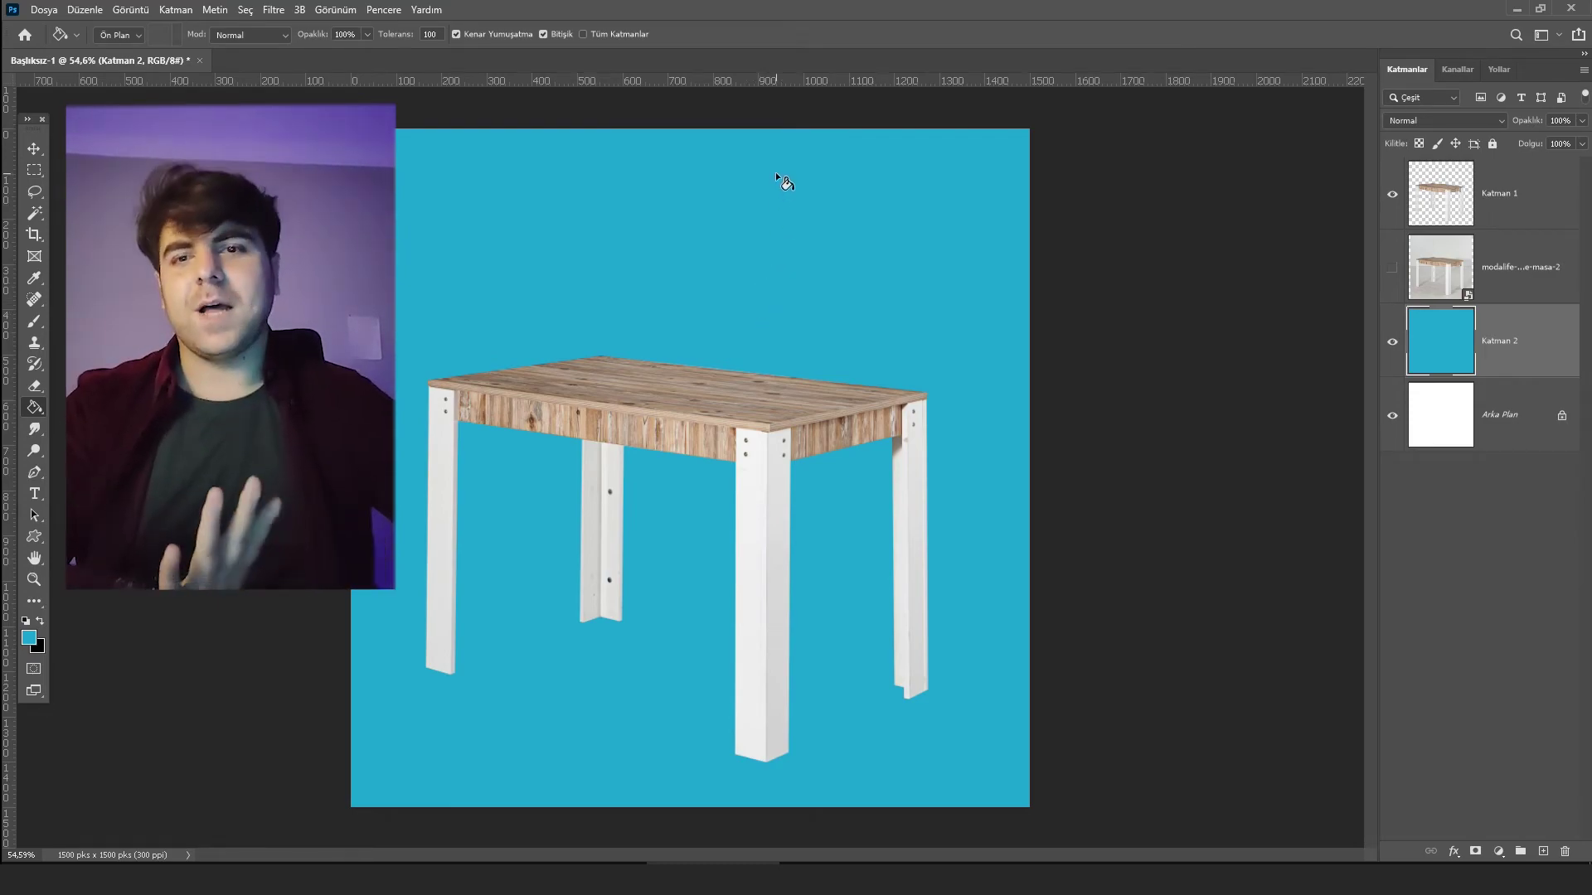
{"action": "key", "text": "v"}
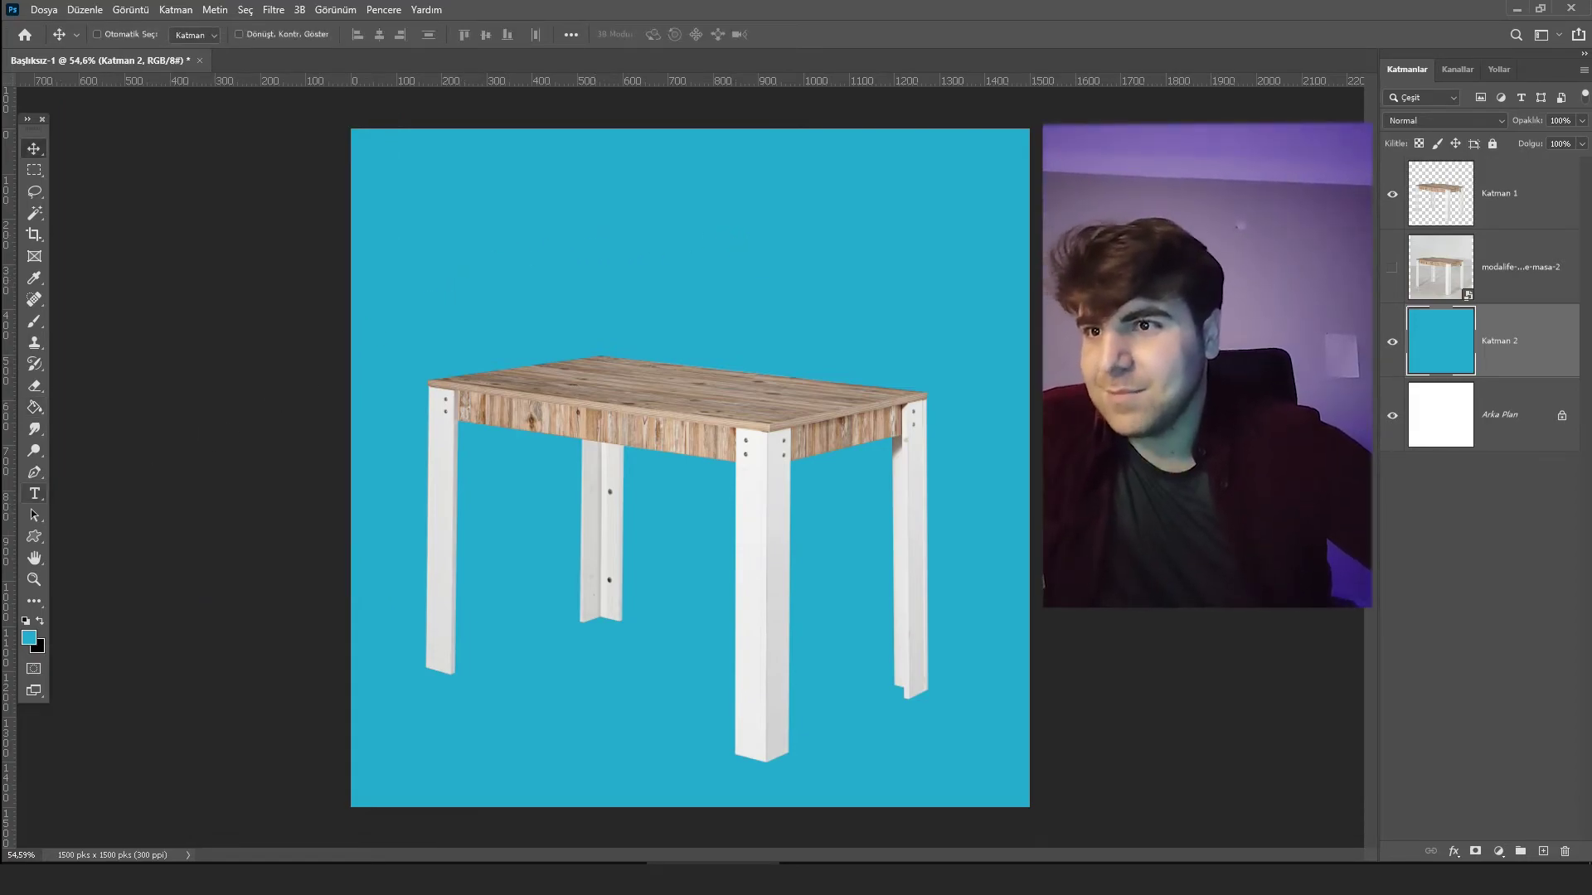
{"action": "left_click", "coordinate": [34, 493]}
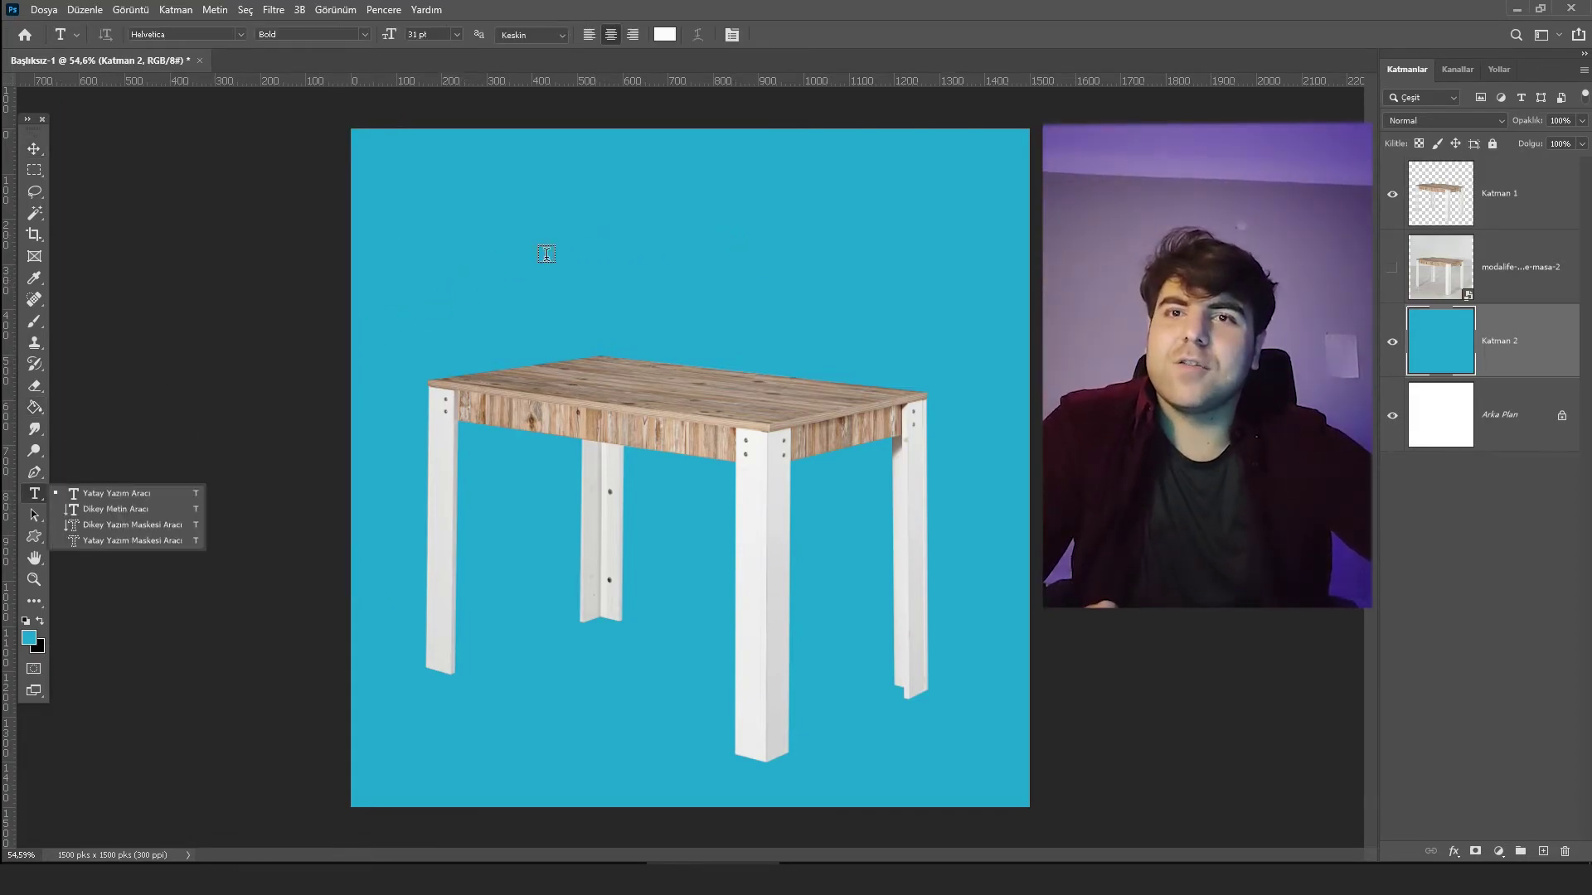
Type the title 'DERS 1' and move it to the top centre above the table.
{"action": "left_click", "coordinate": [580, 231]}
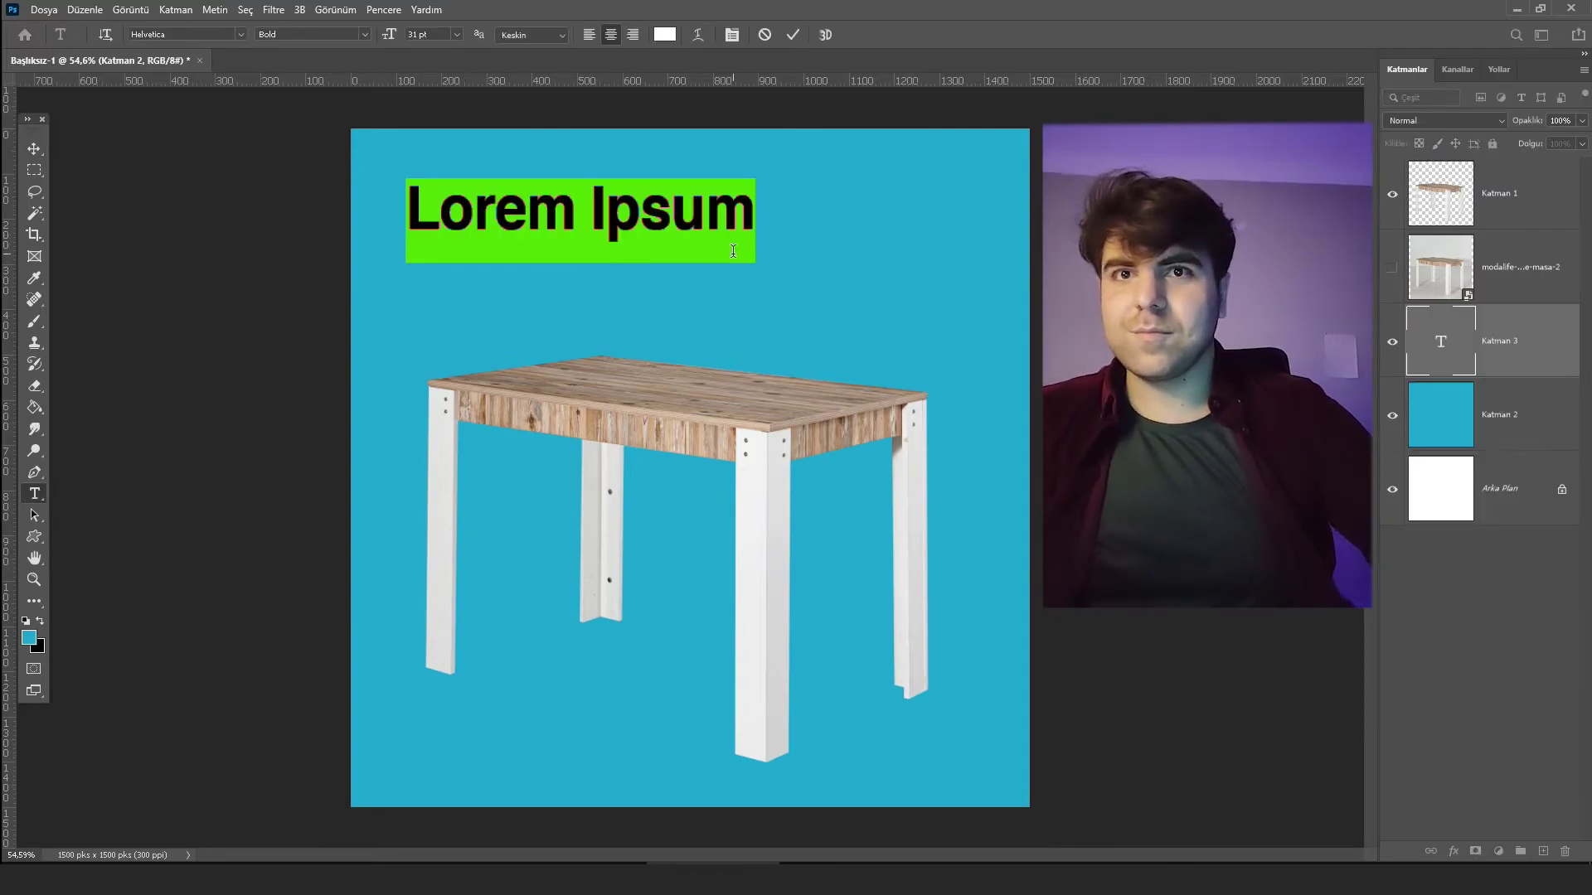
{"action": "type", "text": "DERS"}
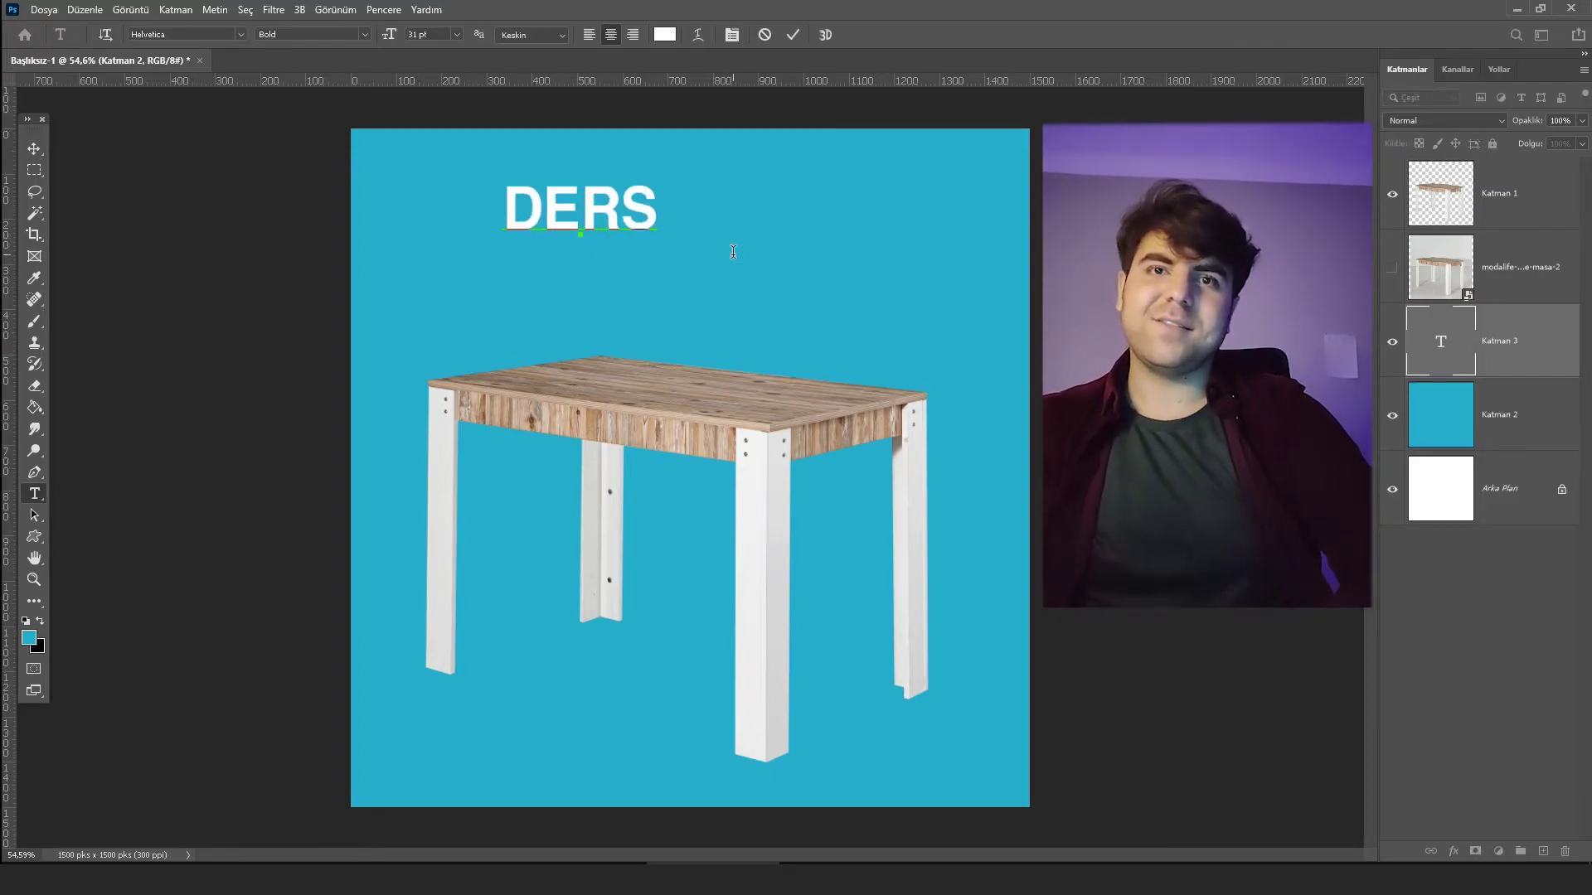
{"action": "type", "text": " 1"}
{"action": "left_click", "coordinate": [733, 251]}
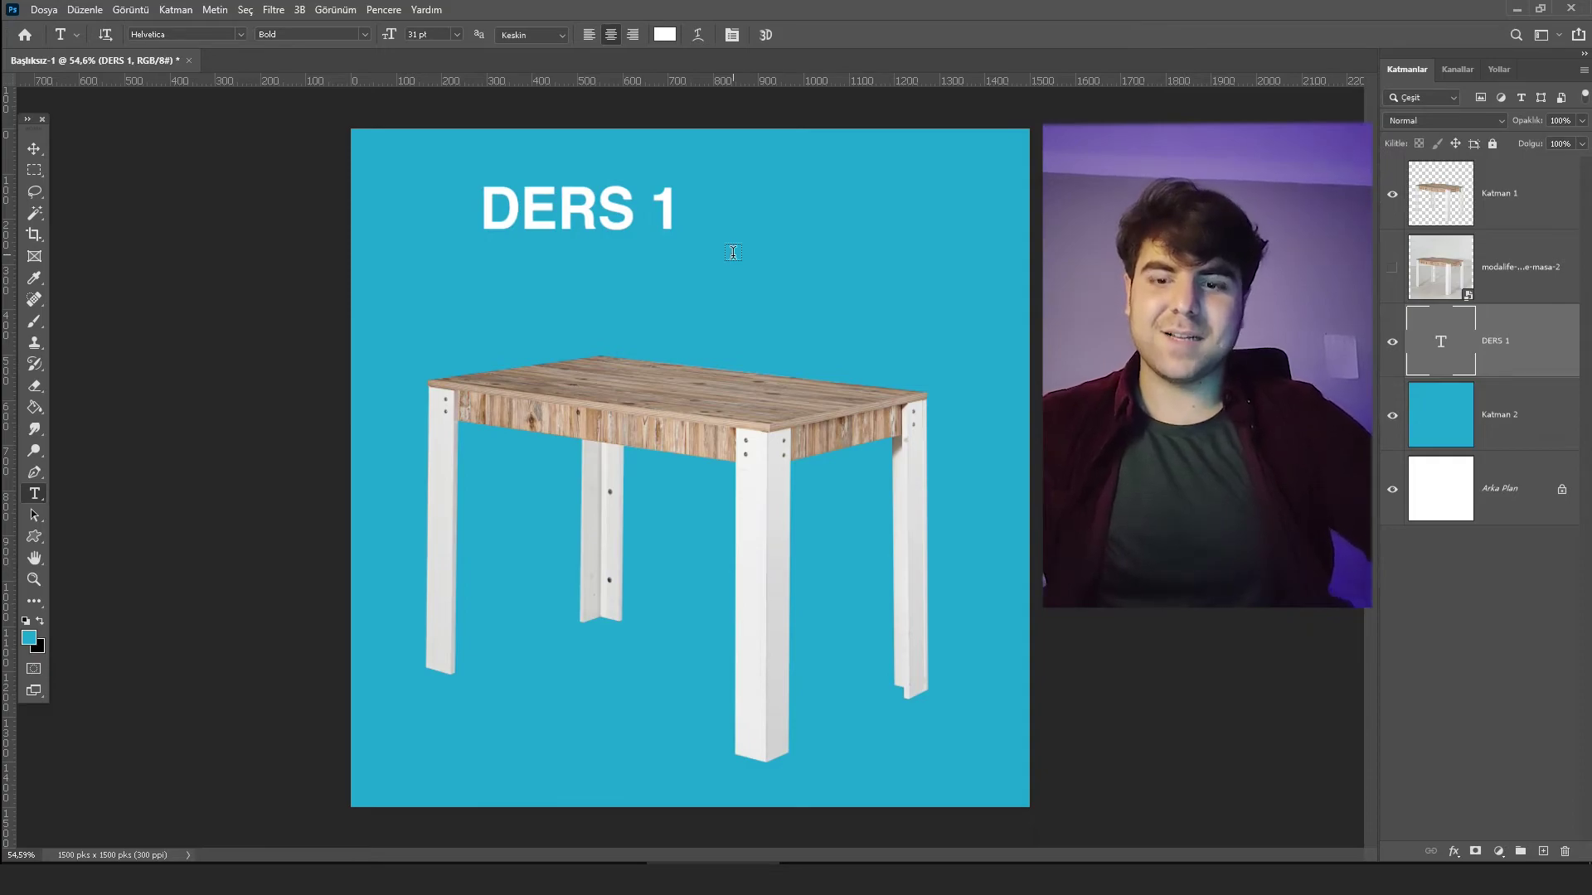
{"action": "key", "text": "v"}
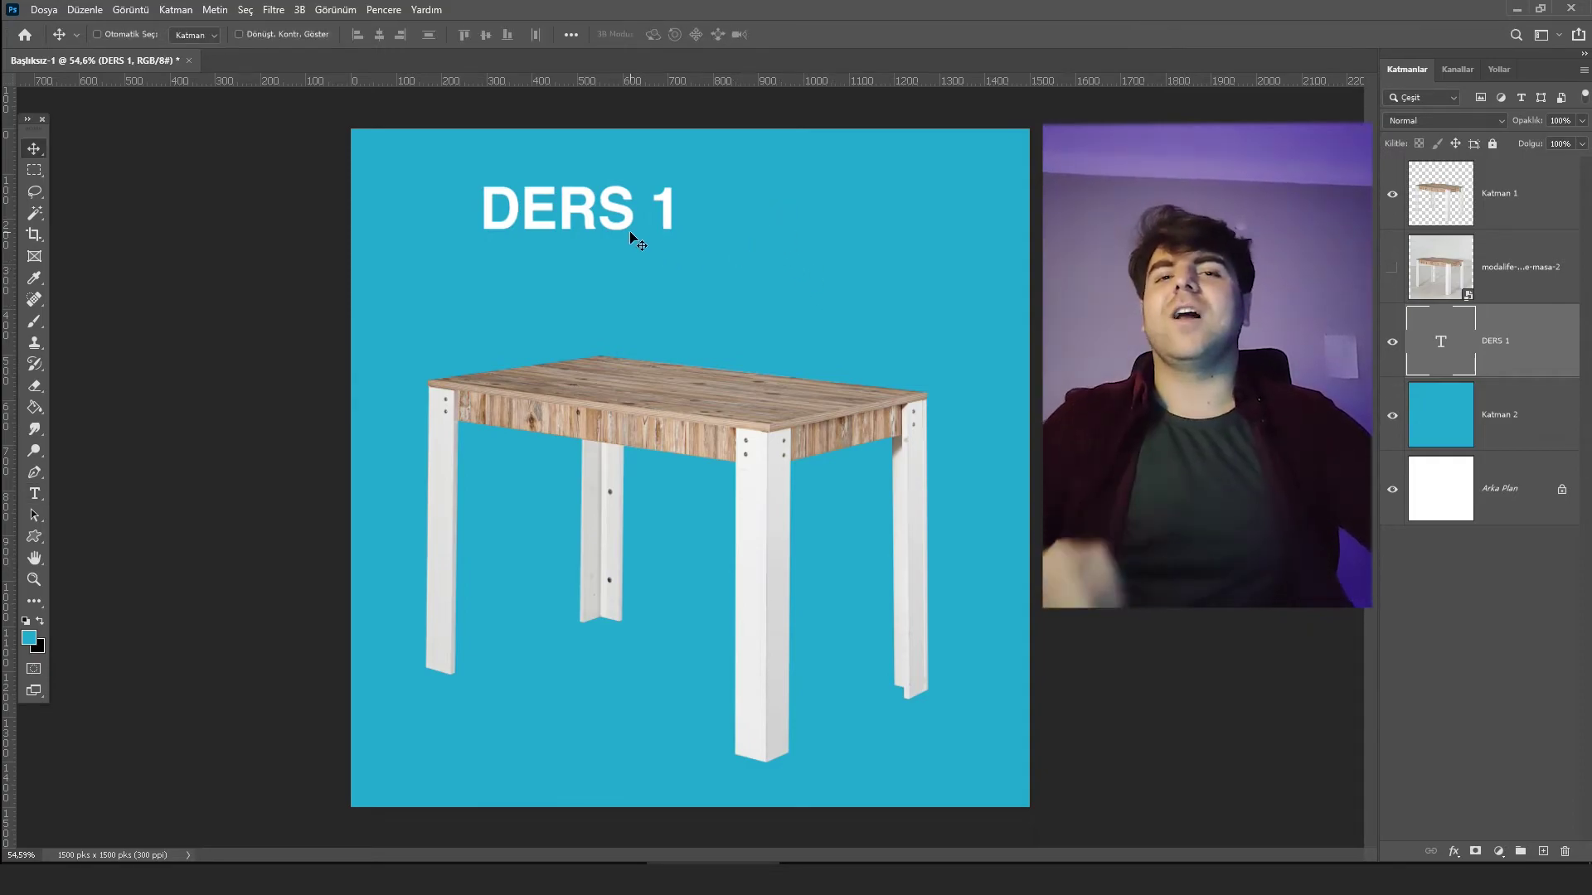
{"action": "mouse_move", "coordinate": [618, 219]}
{"action": "left_mouse_down"}
{"action": "mouse_move", "coordinate": [689, 222]}
{"action": "mouse_move", "coordinate": [652, 238]}
{"action": "mouse_move", "coordinate": [708, 189]}
{"action": "left_mouse_up"}
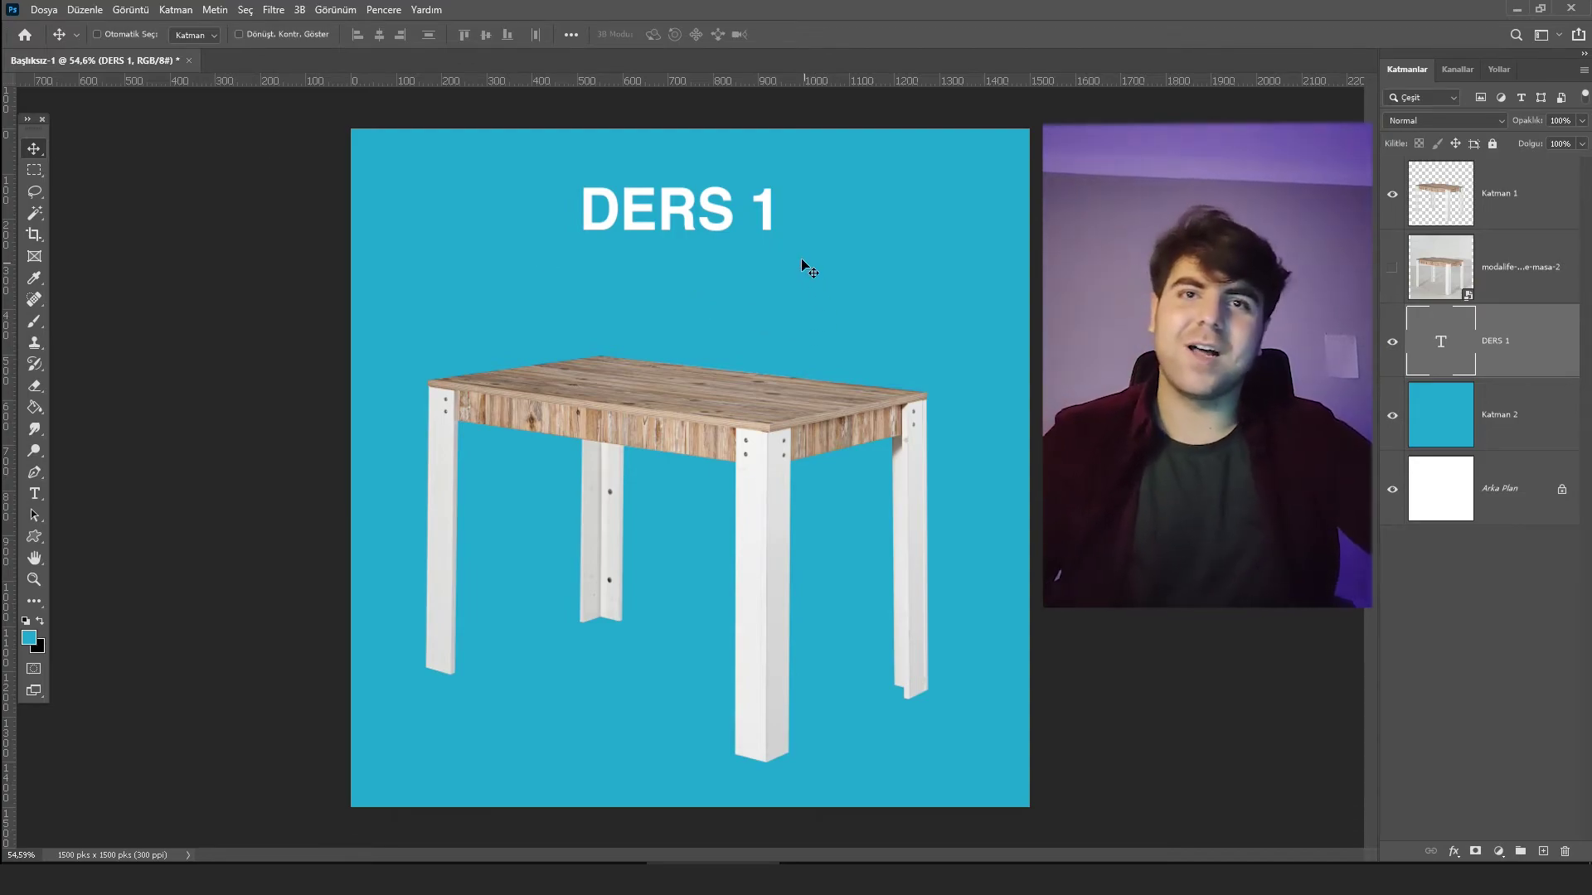
{"action": "left_click", "coordinate": [1510, 193]}
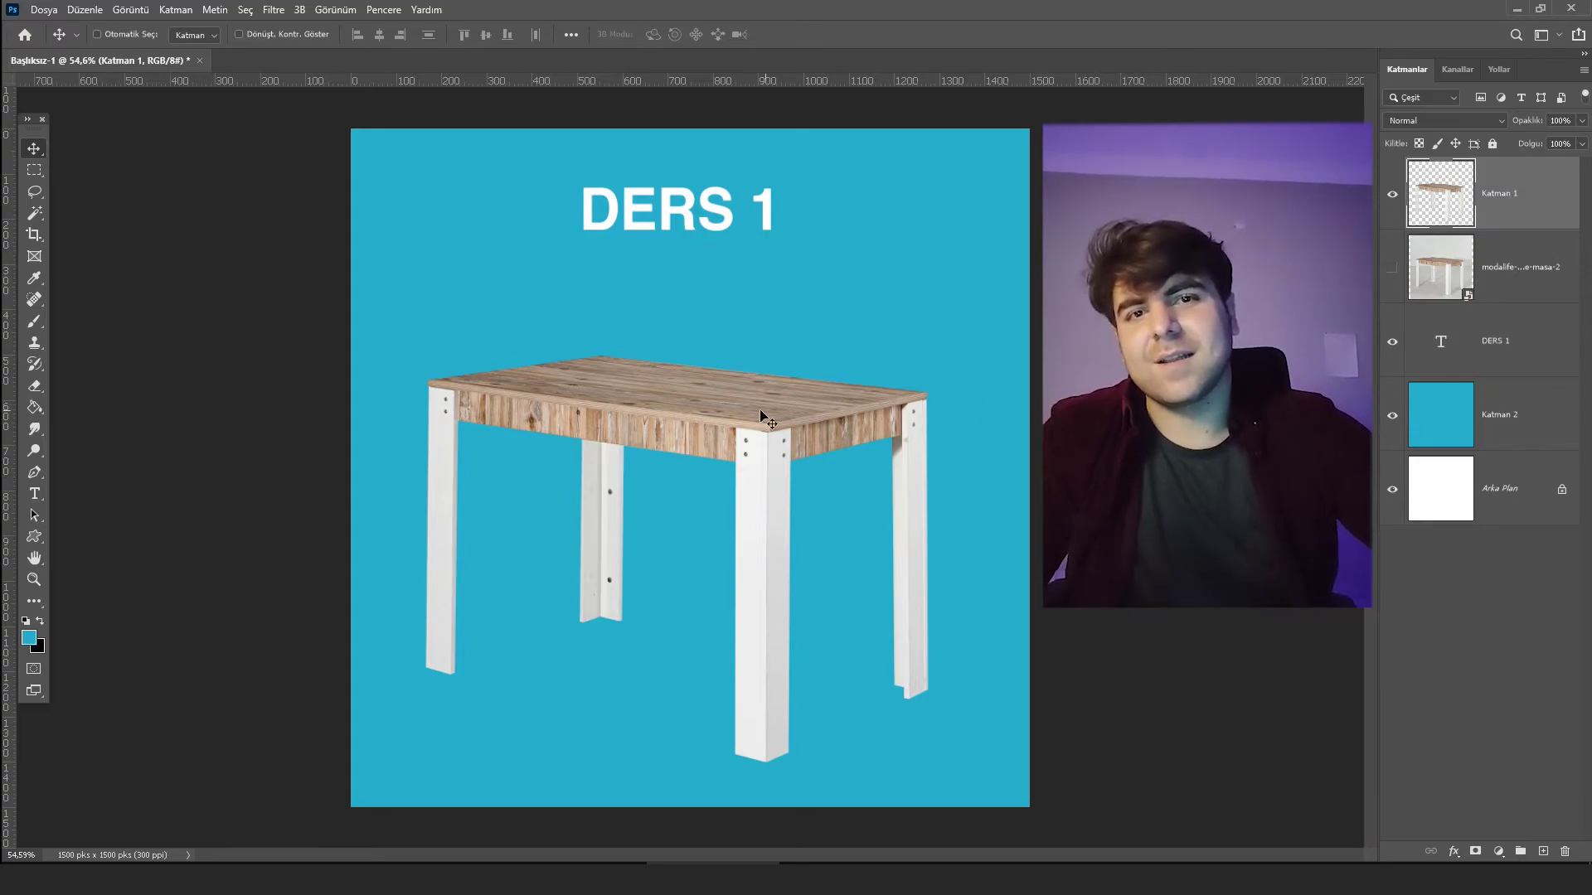
{"action": "left_click_drag", "start_coordinate": [606, 436], "coordinate": [619, 410]}
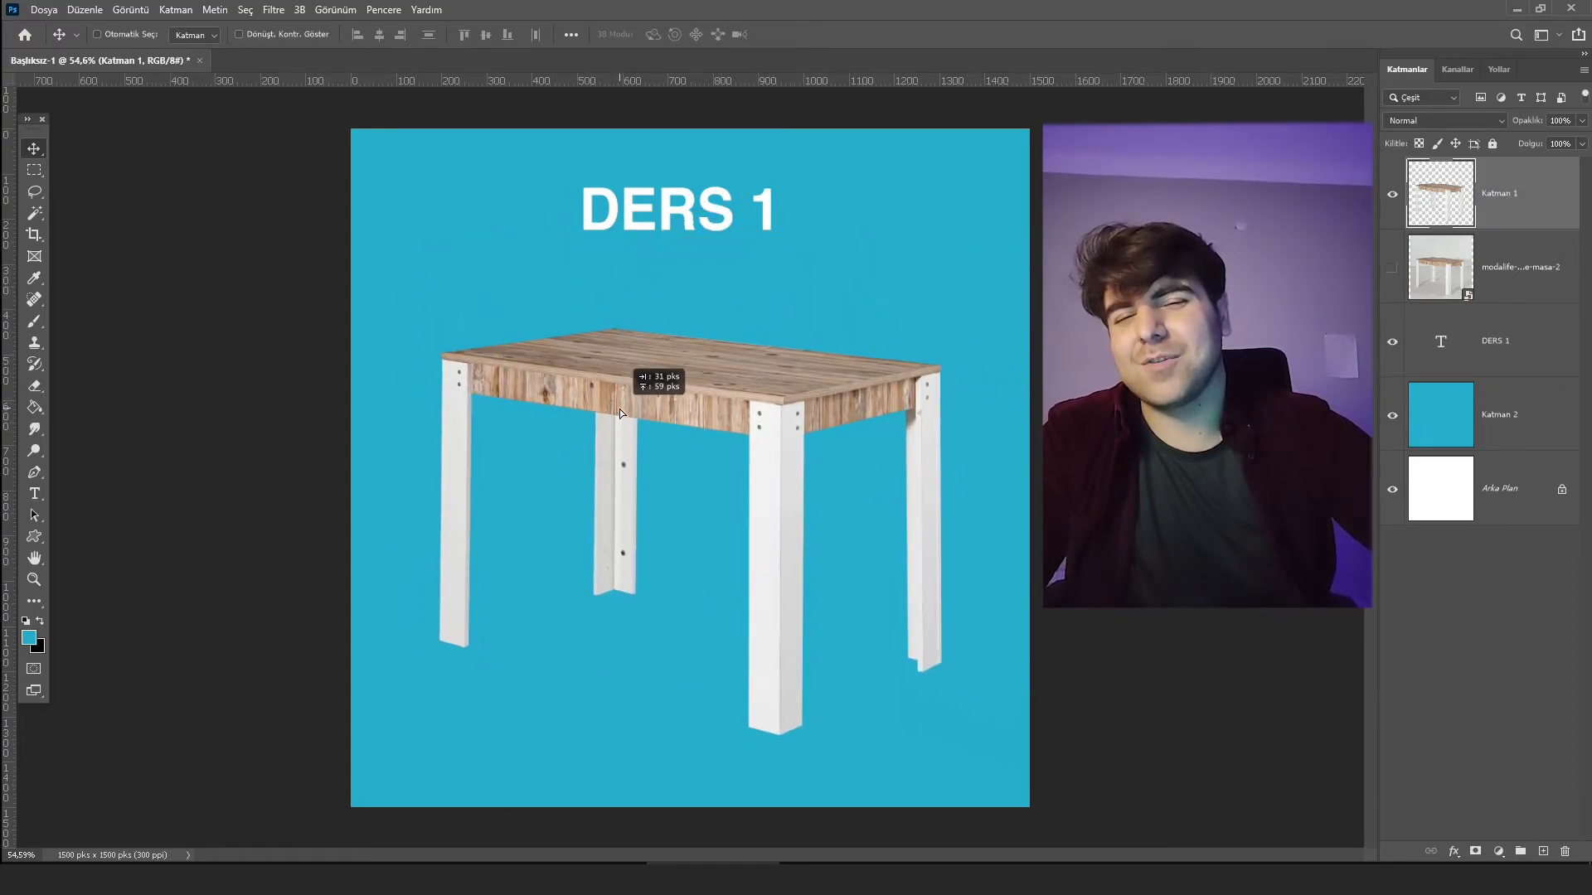
{"action": "left_click_drag", "start_coordinate": [619, 410], "coordinate": [607, 440]}
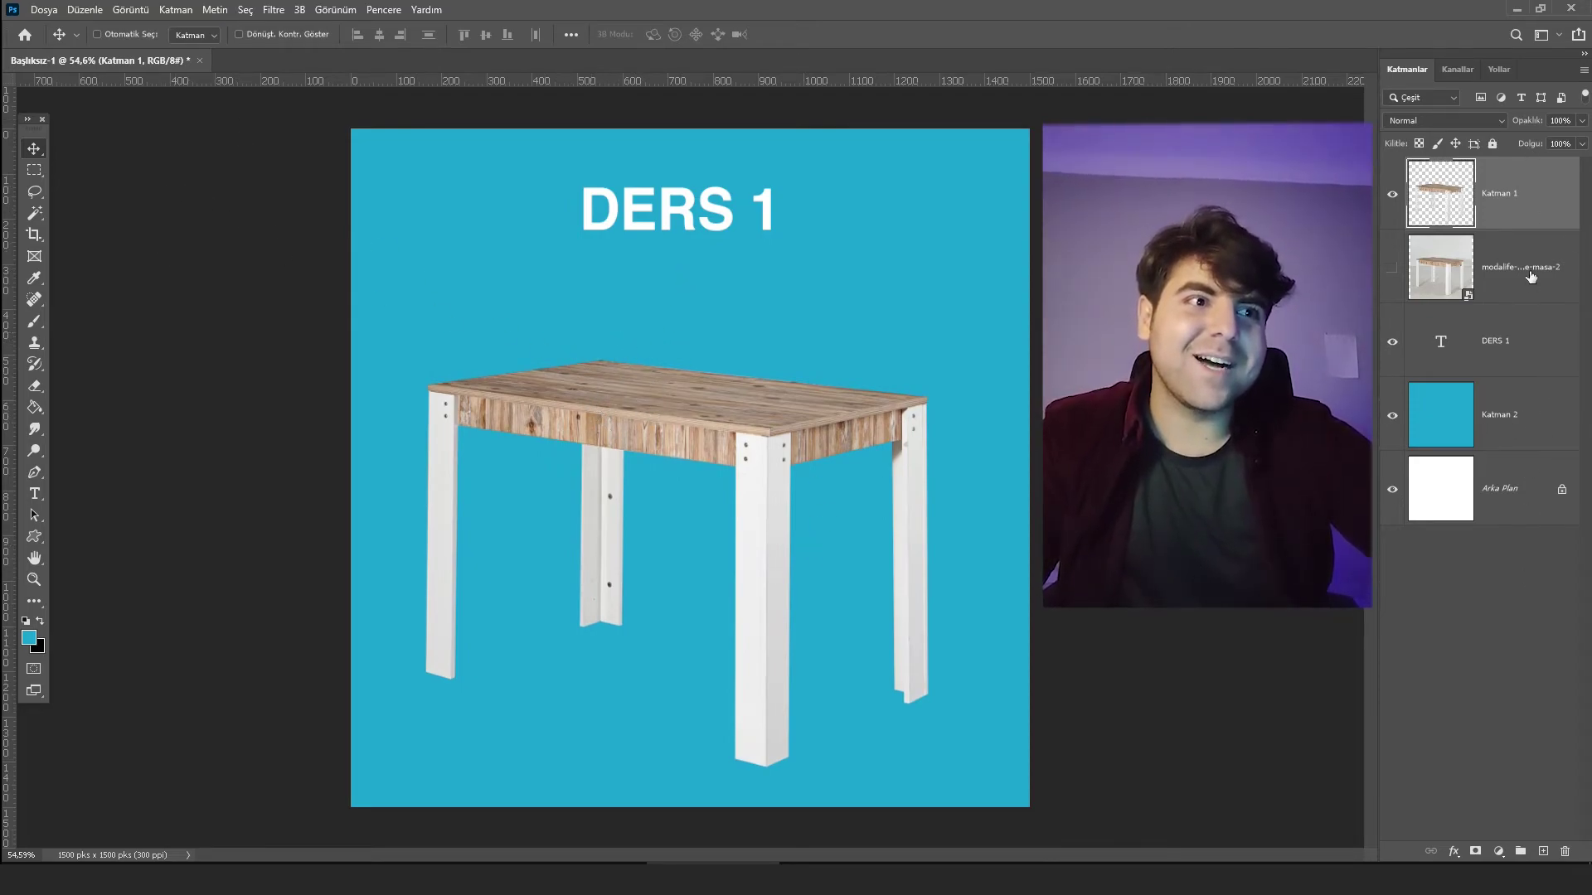
{"action": "left_click", "coordinate": [1490, 353]}
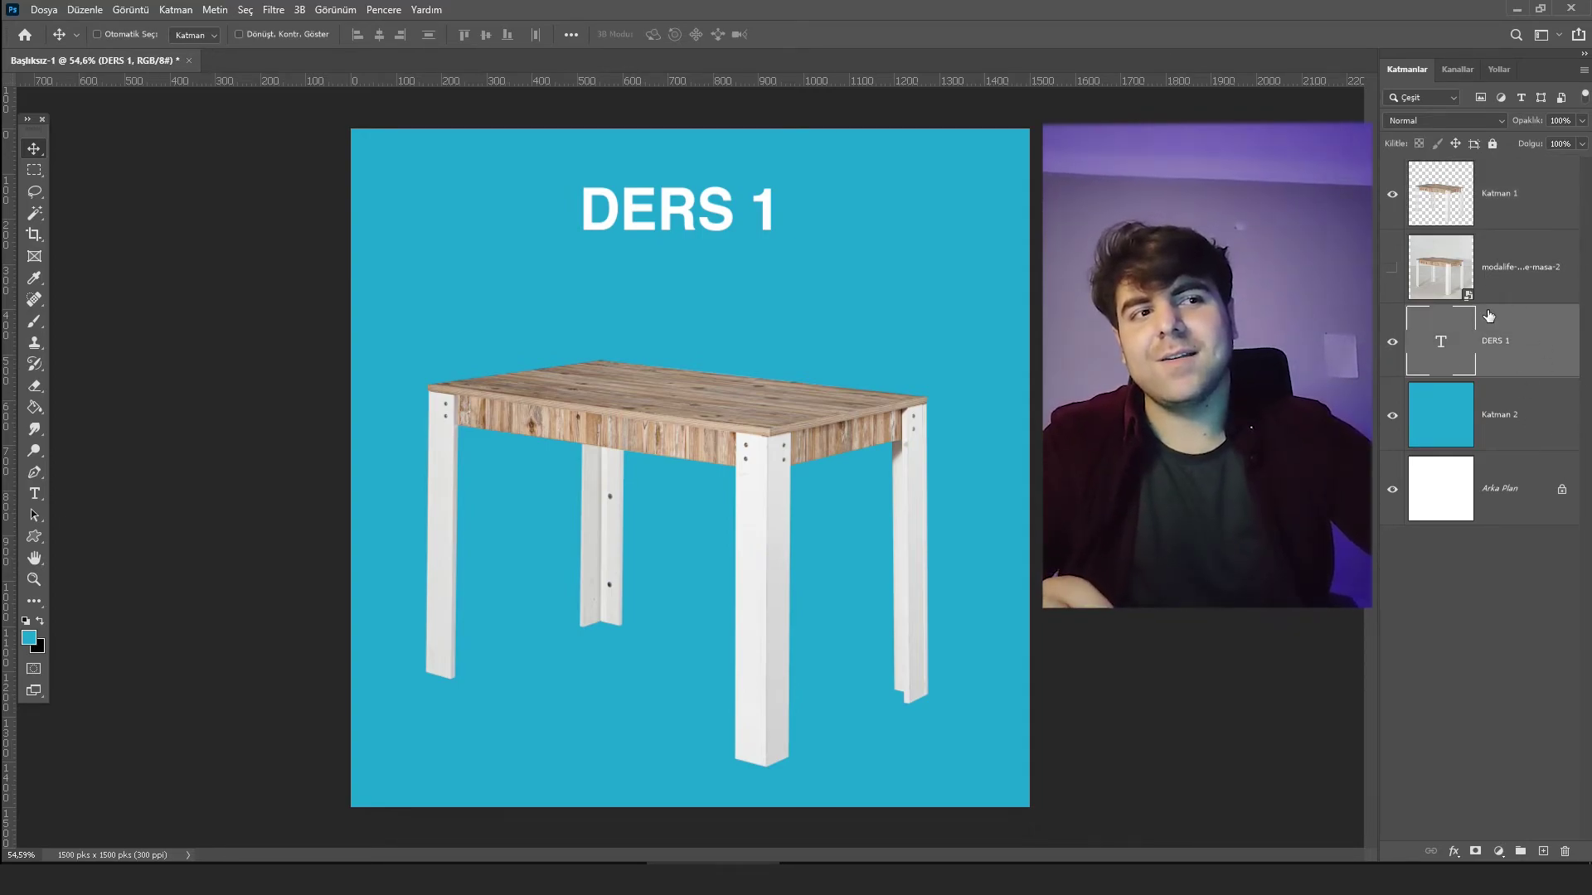
{"action": "mouse_move", "coordinate": [679, 223]}
{"action": "left_mouse_down"}
{"action": "mouse_move", "coordinate": [701, 256]}
{"action": "mouse_move", "coordinate": [699, 230]}
{"action": "left_mouse_up"}
{"action": "left_click", "coordinate": [1496, 216]}
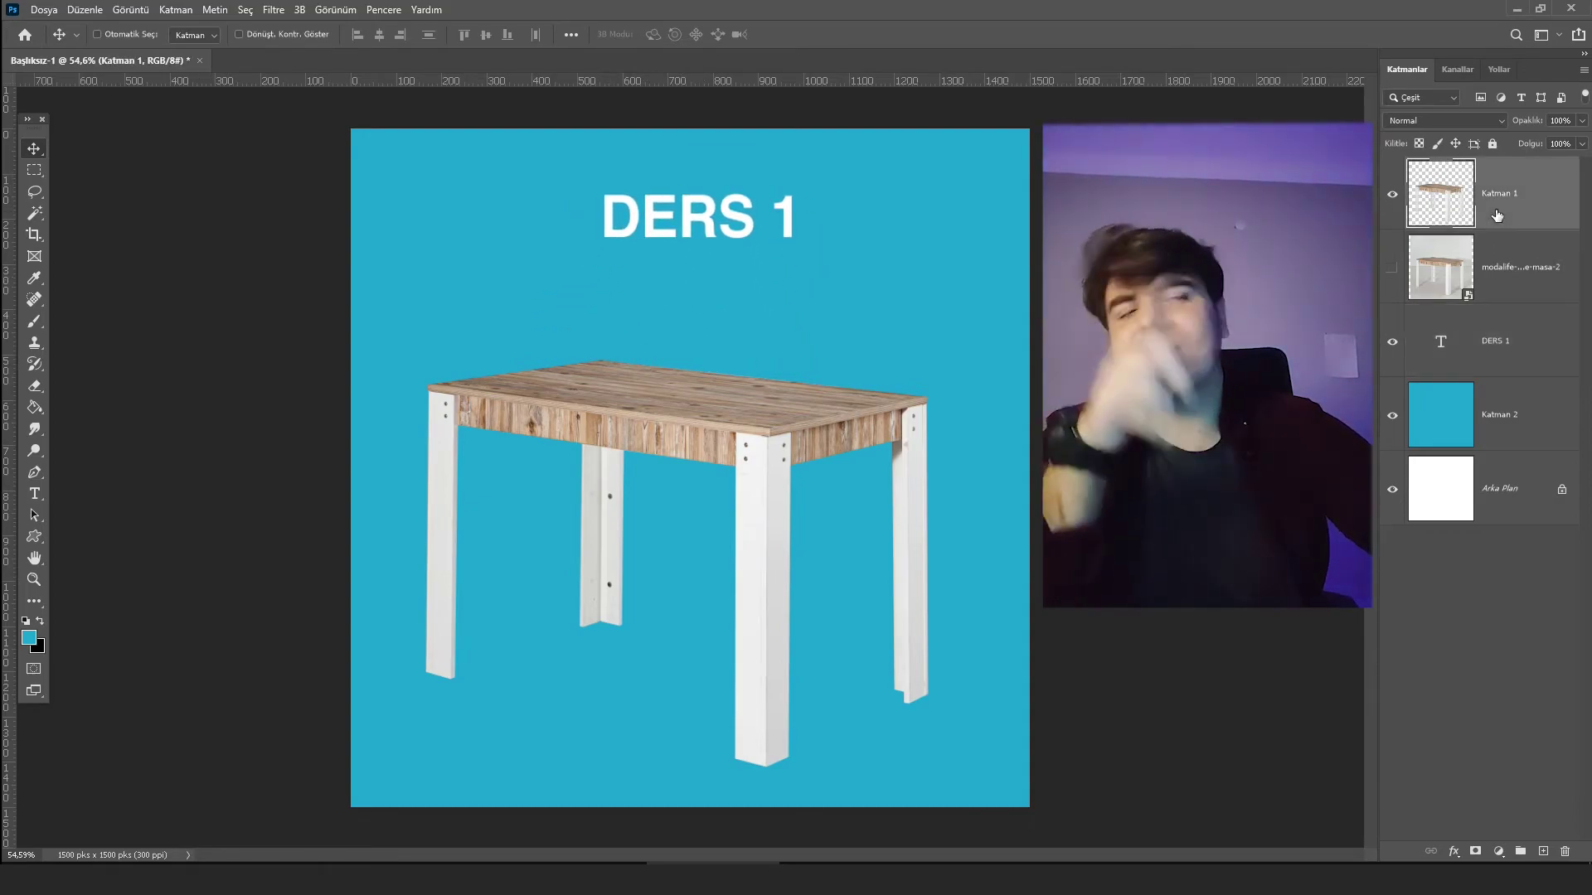
{"action": "left_click_drag", "start_coordinate": [694, 374], "coordinate": [655, 383]}
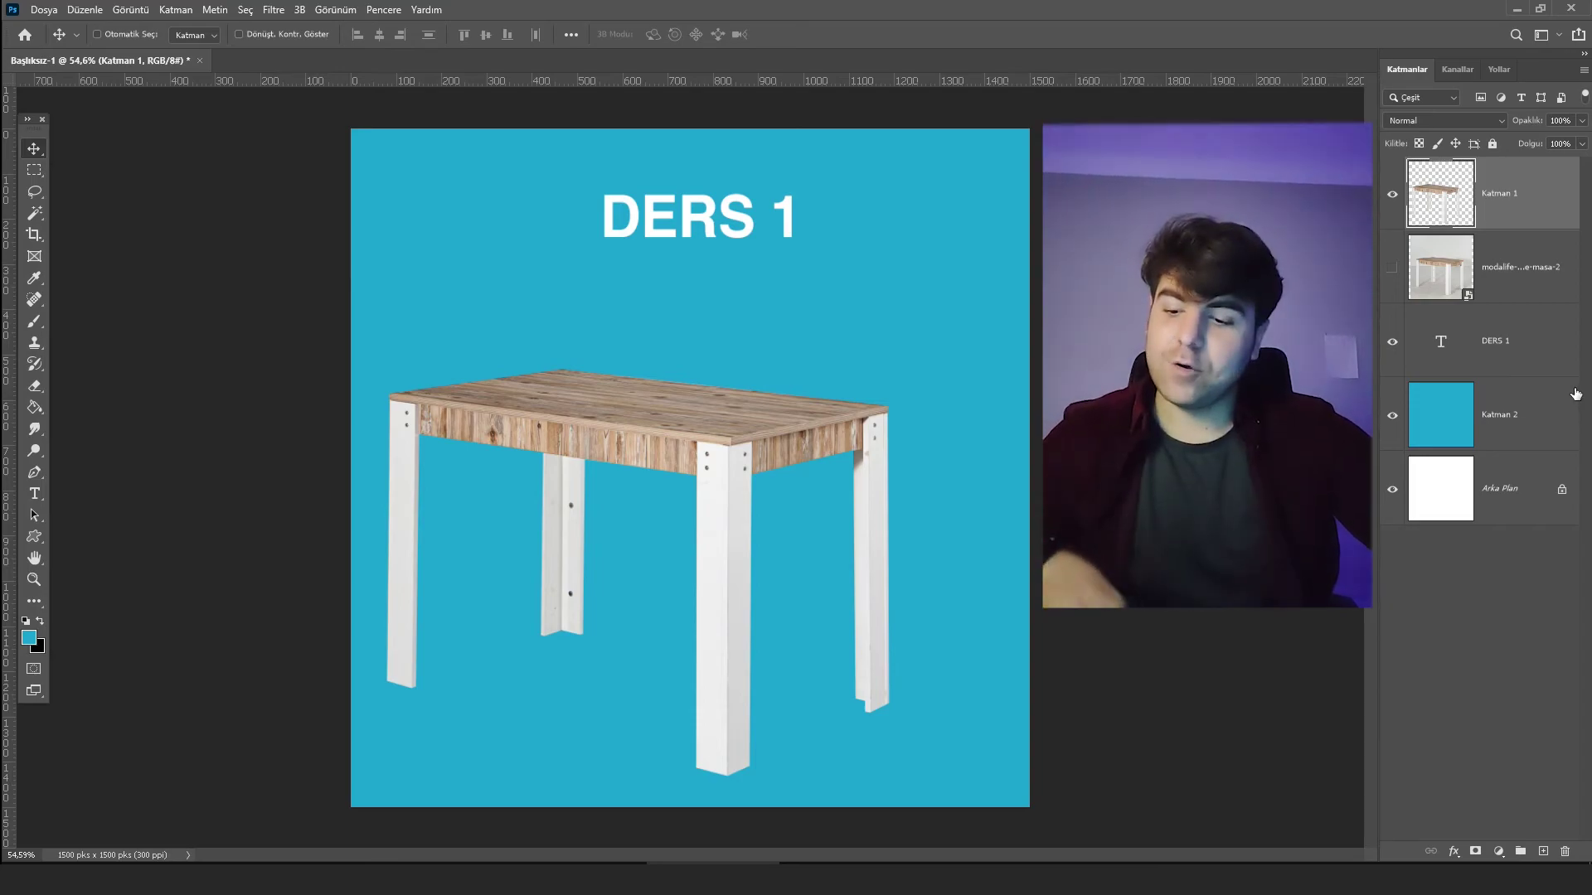
{"action": "left_click", "coordinate": [1543, 361], "text": "ctrl"}
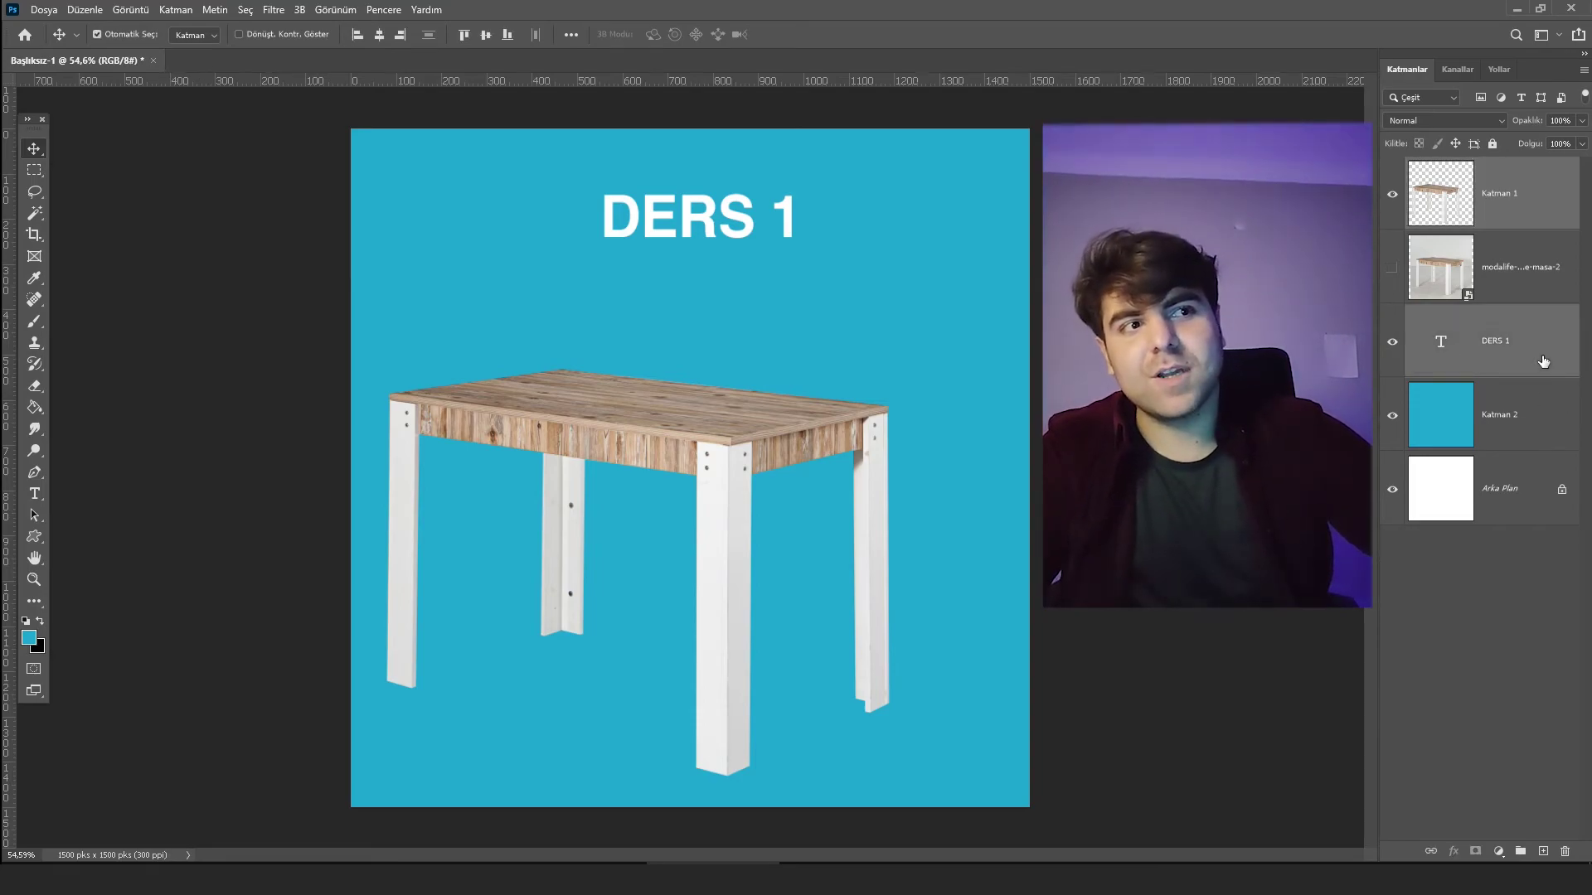
{"action": "left_click", "coordinate": [1530, 205]}
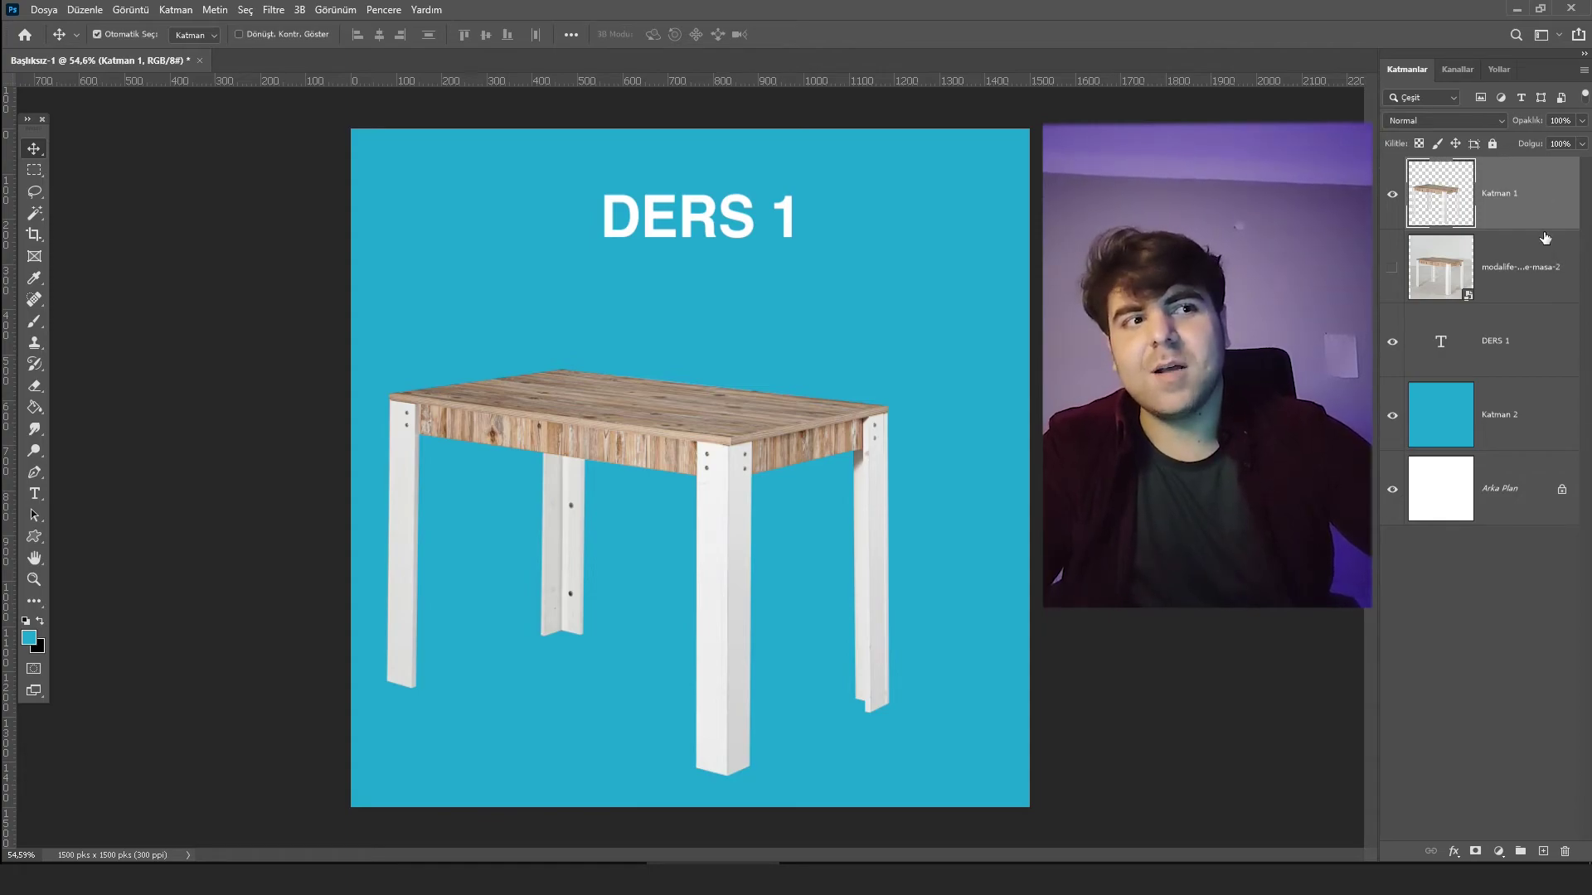
{"action": "left_click", "coordinate": [1517, 361], "text": "ctrl"}
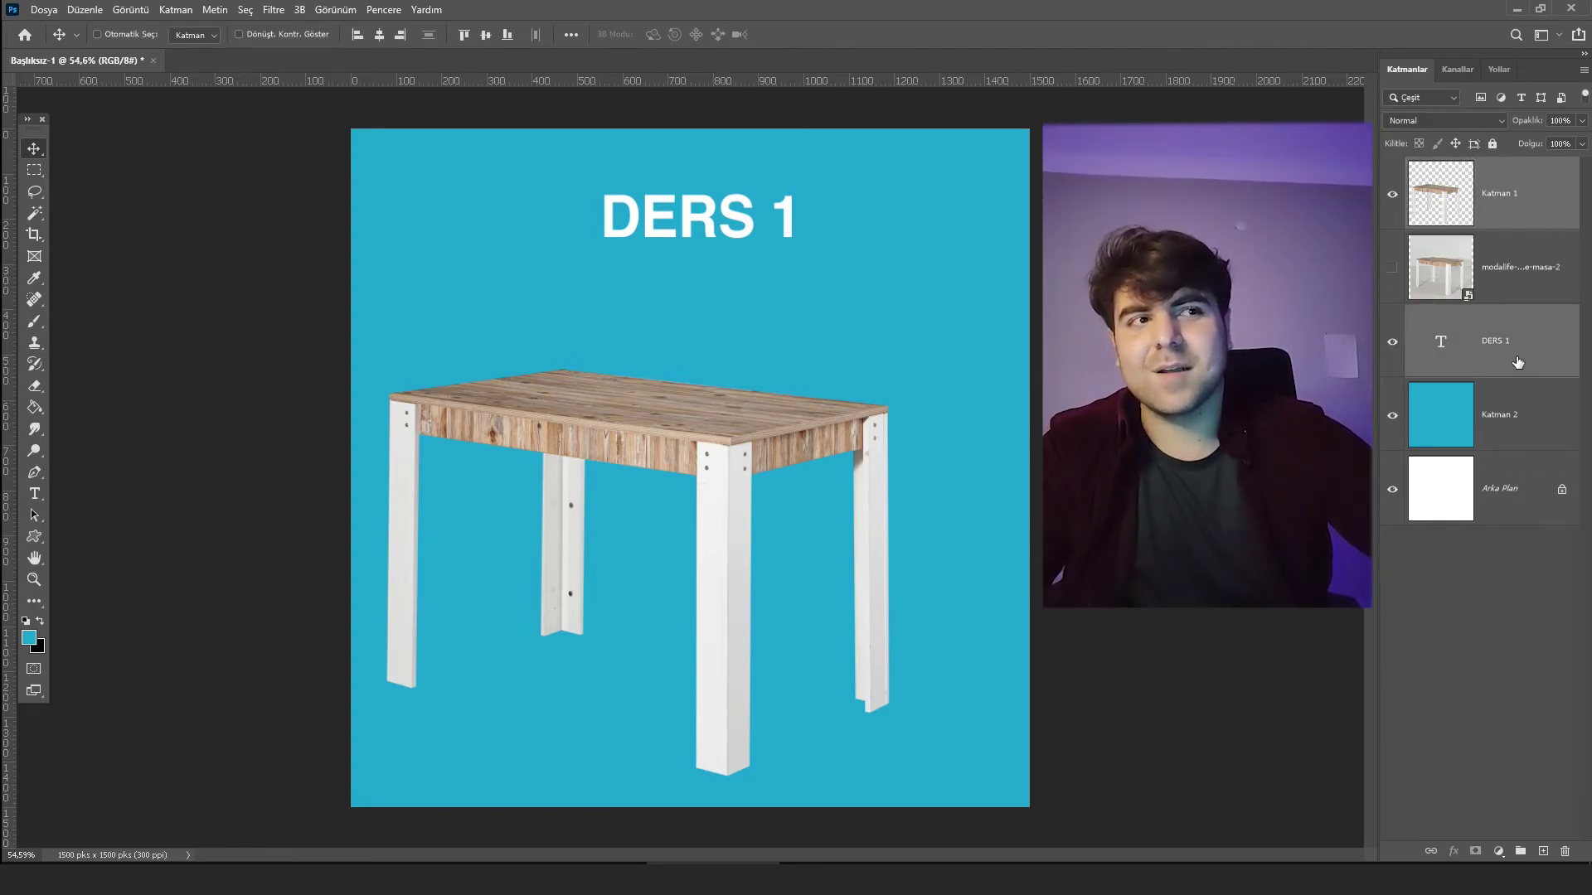
{"action": "left_click_drag", "start_coordinate": [705, 221], "coordinate": [709, 264]}
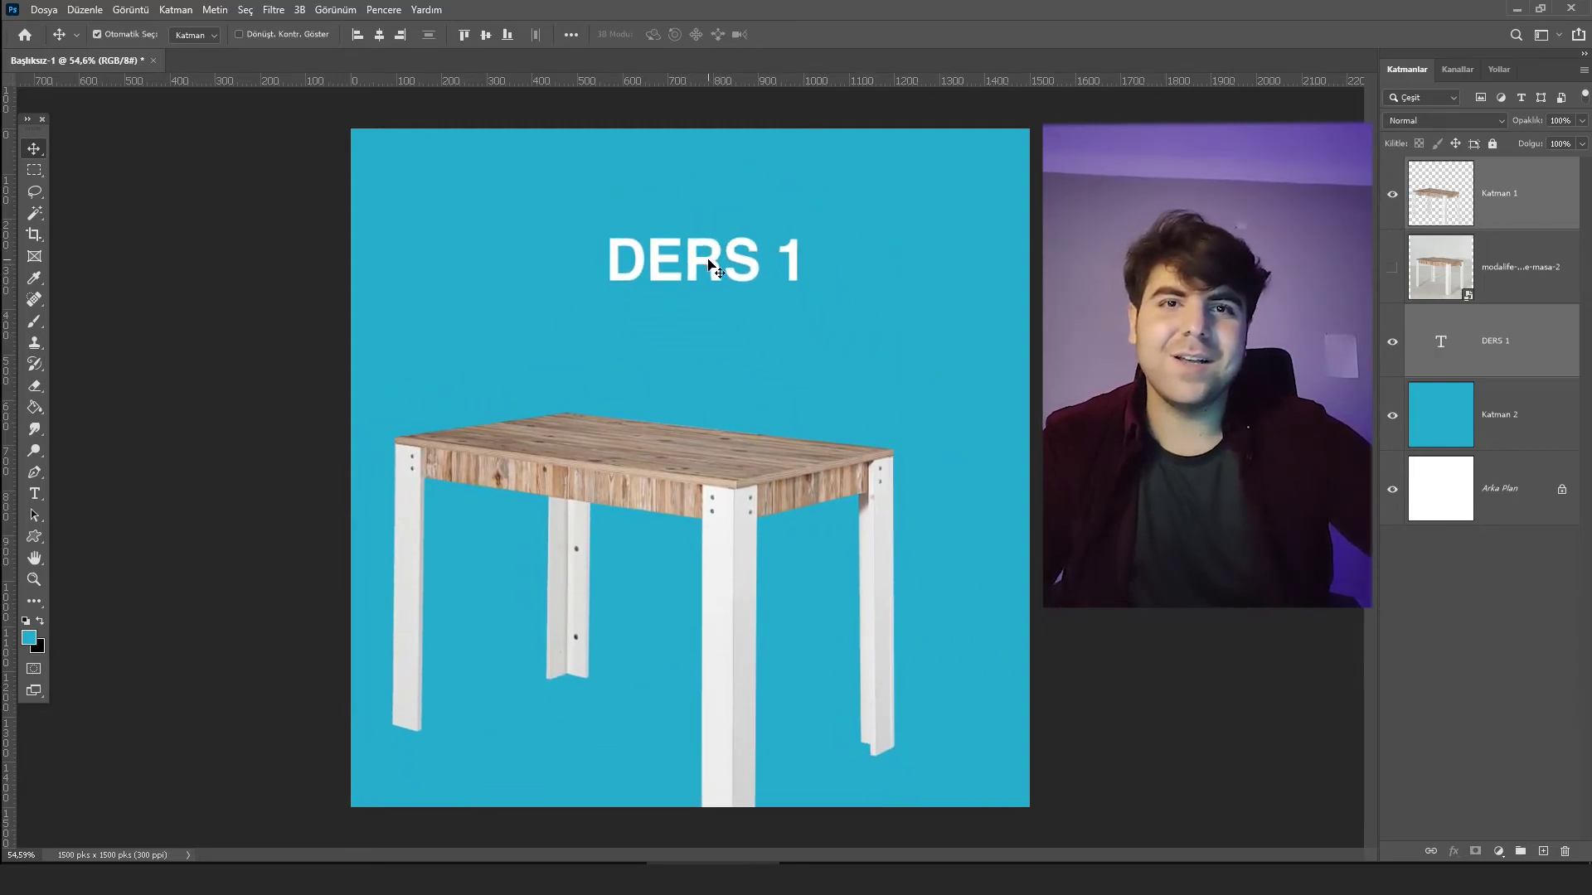
{"action": "key", "text": "ctrl+z"}
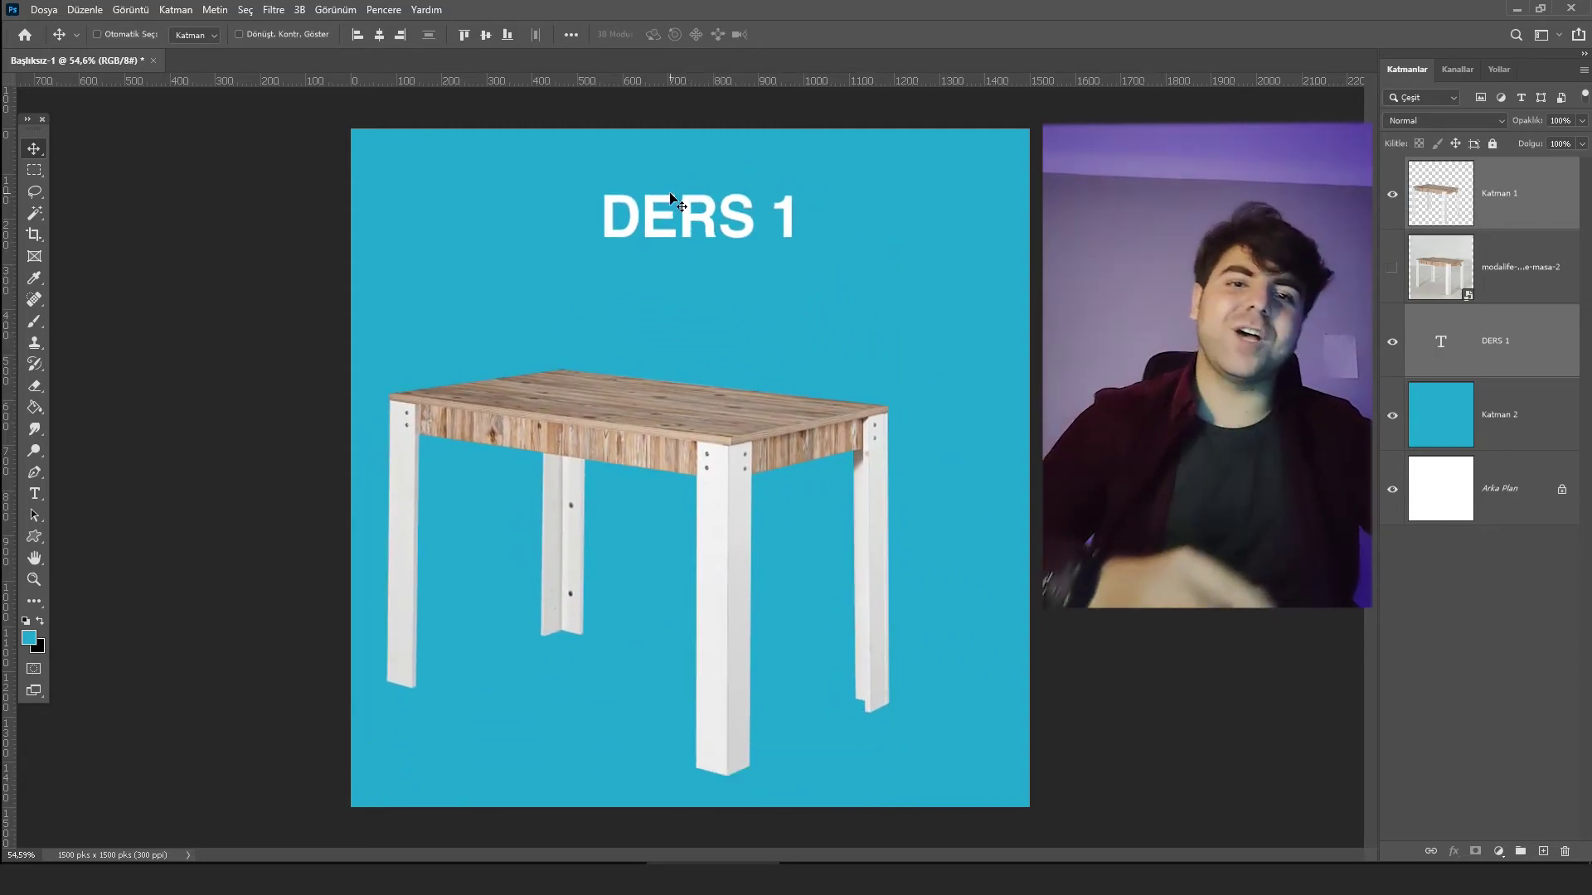
{"action": "left_click", "coordinate": [34, 407]}
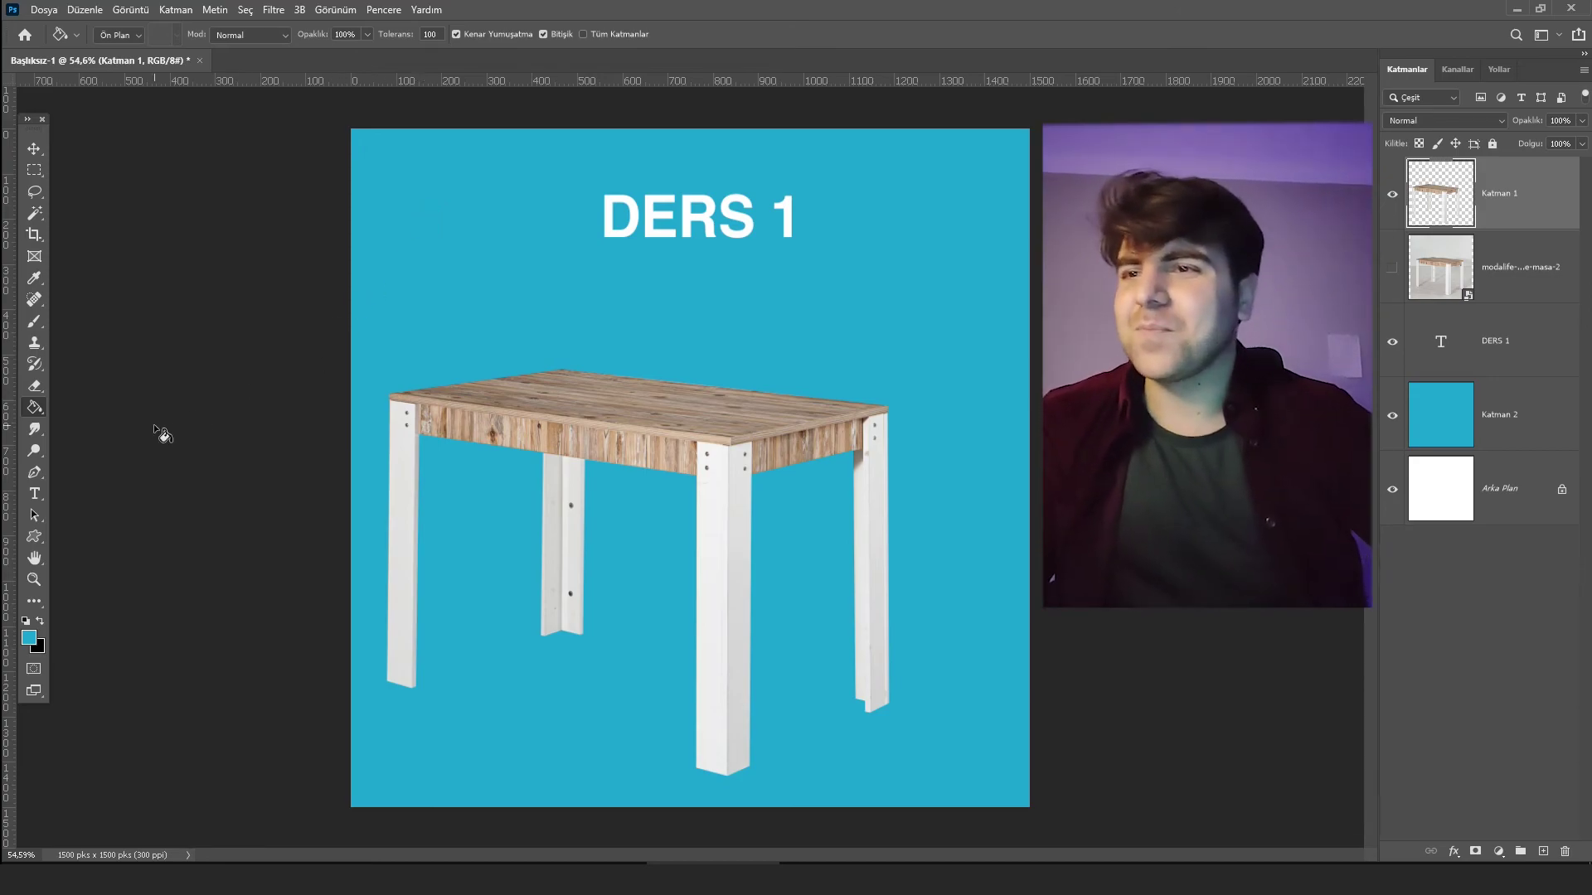
Switch to the Eraser, undo the faded erasures, and set eraser size and hardness to 100%.
{"action": "left_click", "coordinate": [34, 385]}
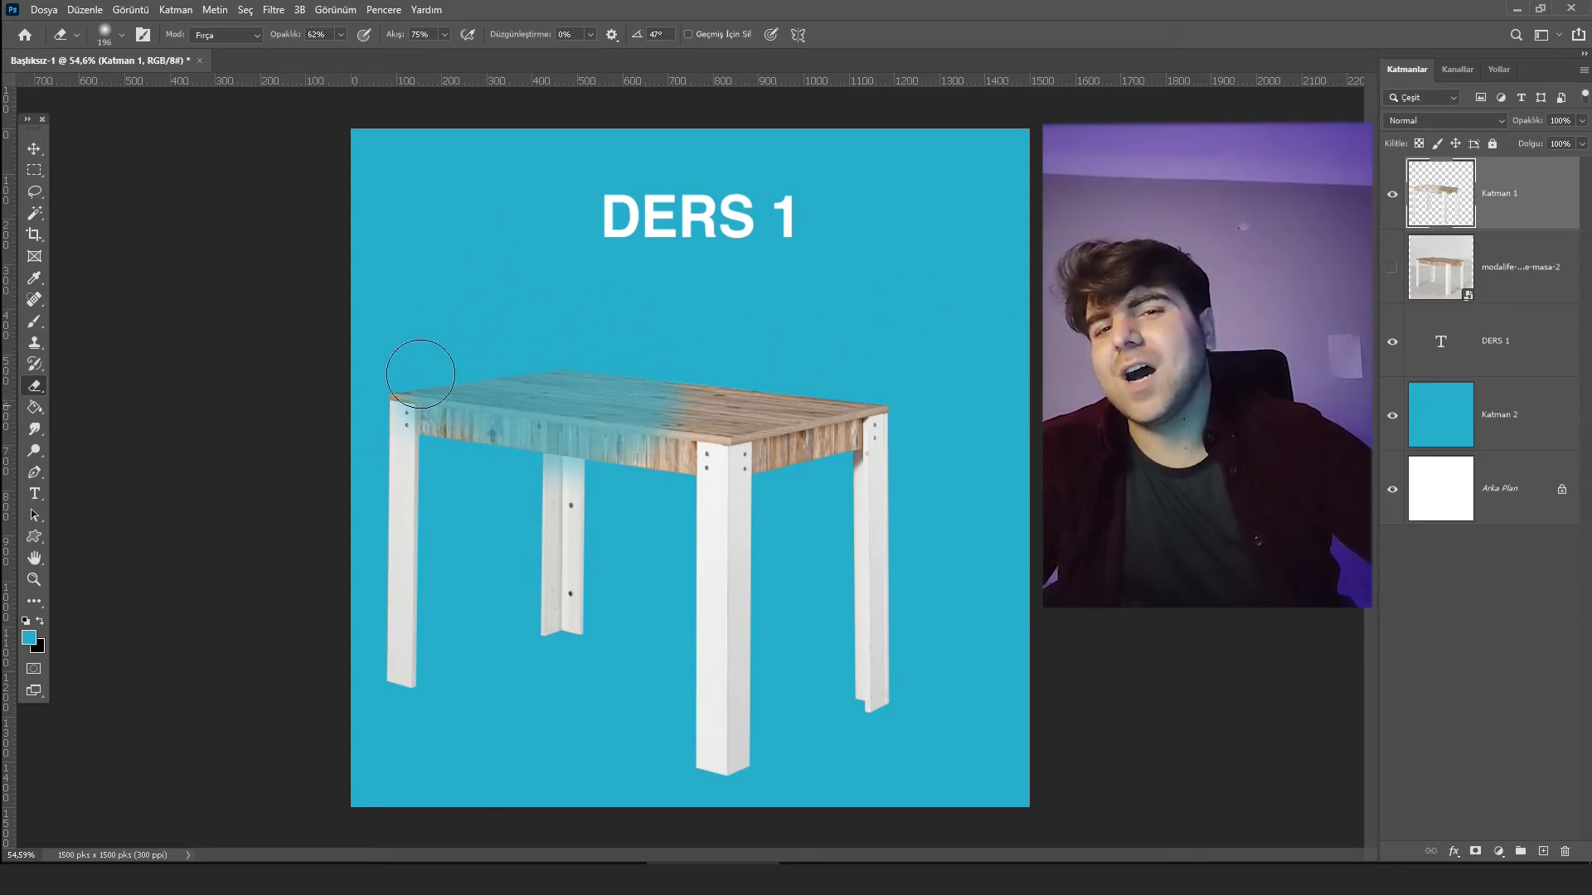
{"action": "key", "text": "ctrl+z"}
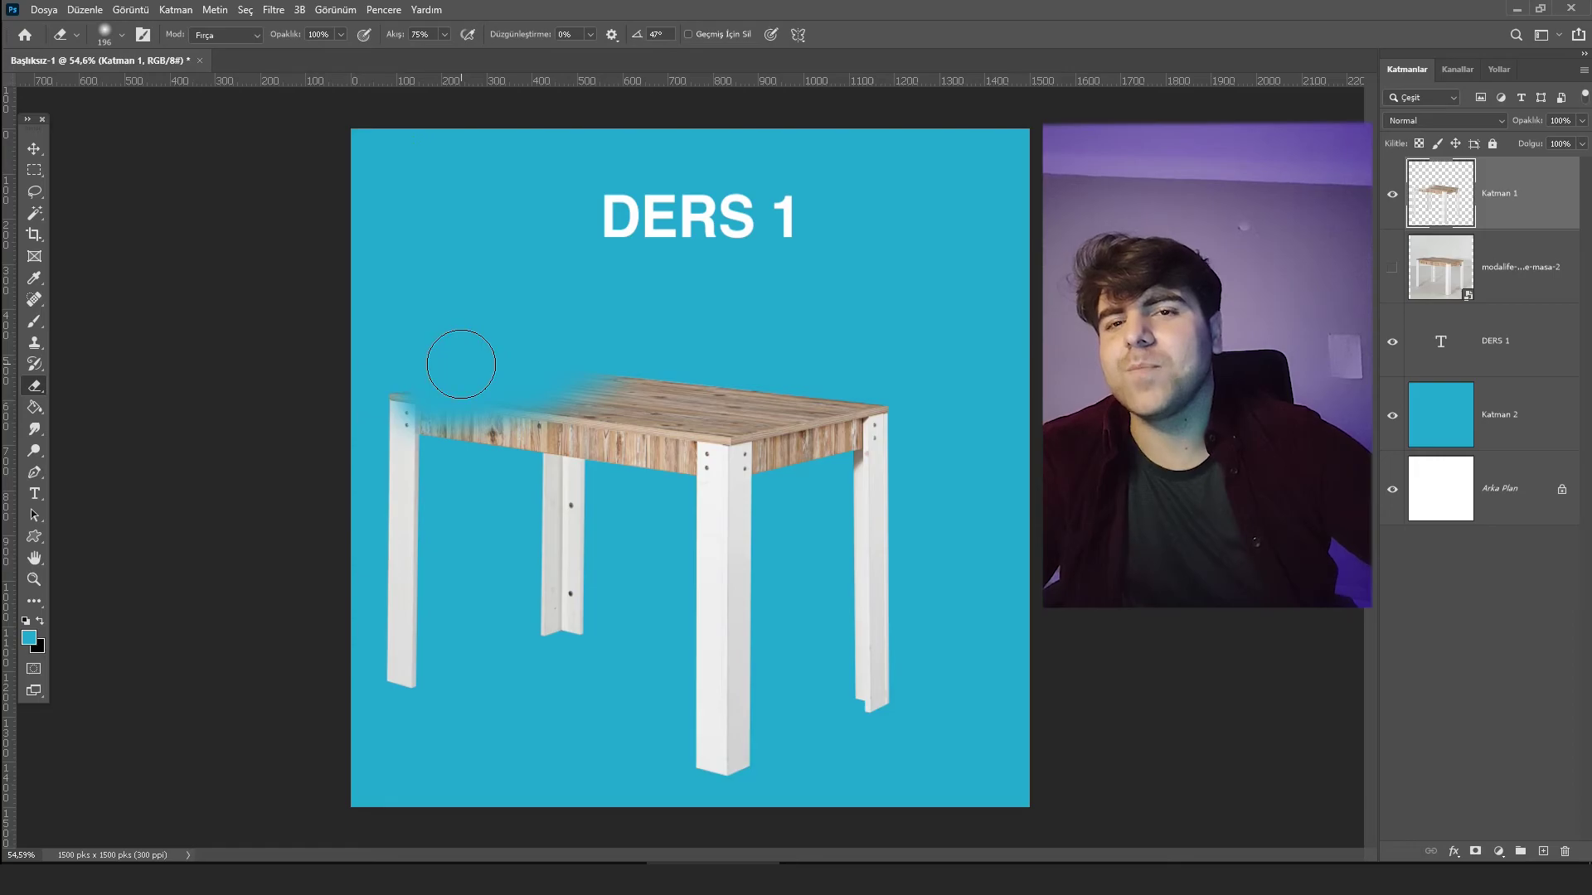
{"action": "key", "text": "ctrl+z"}
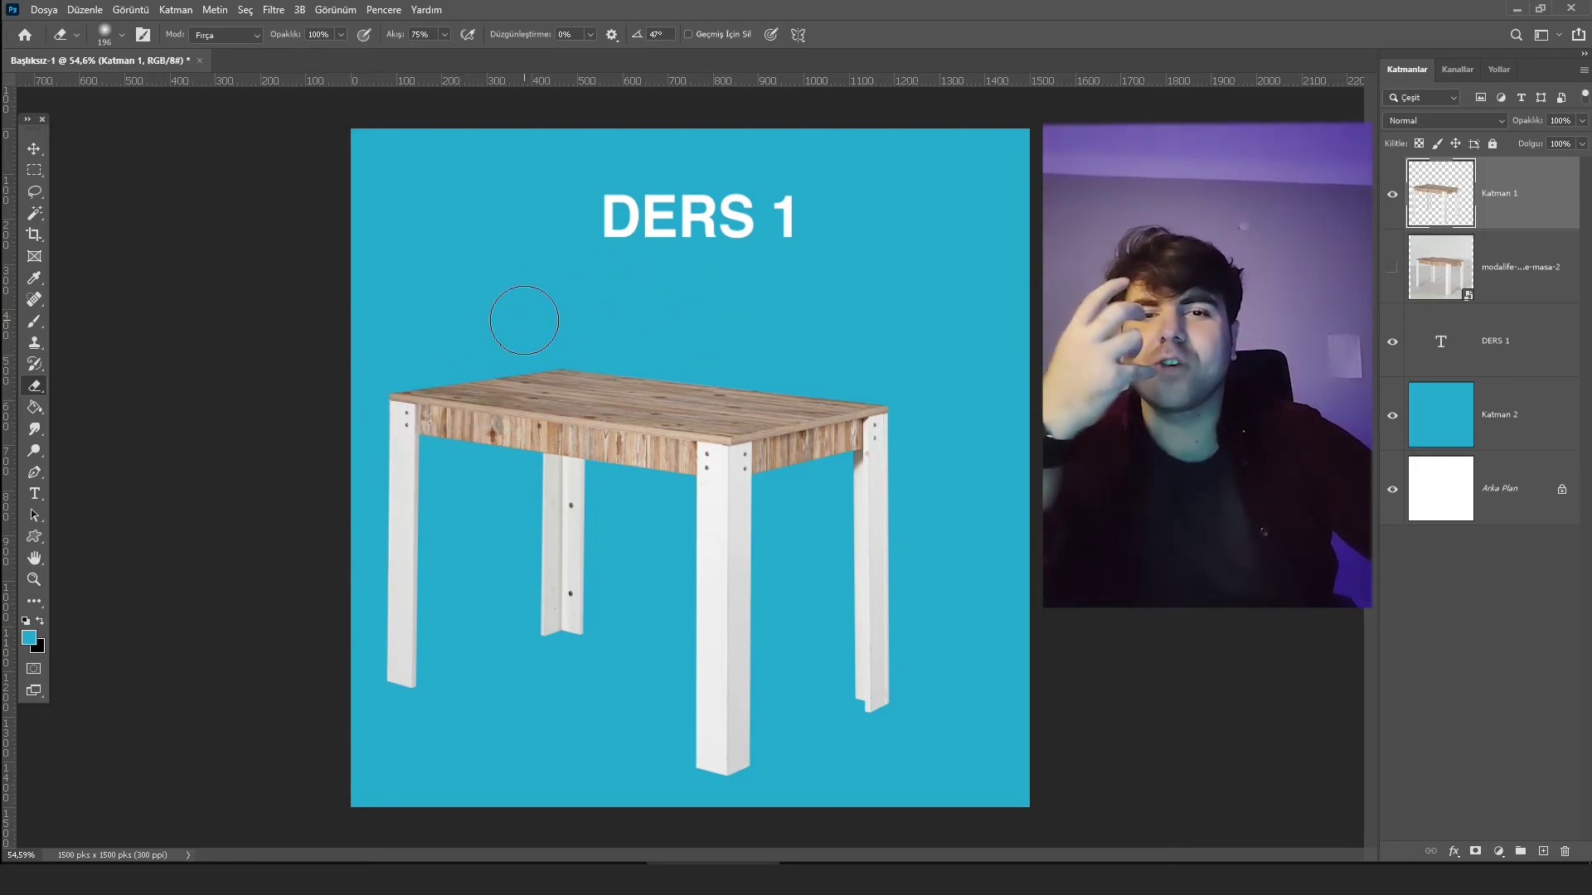
{"action": "right_click", "coordinate": [462, 239]}
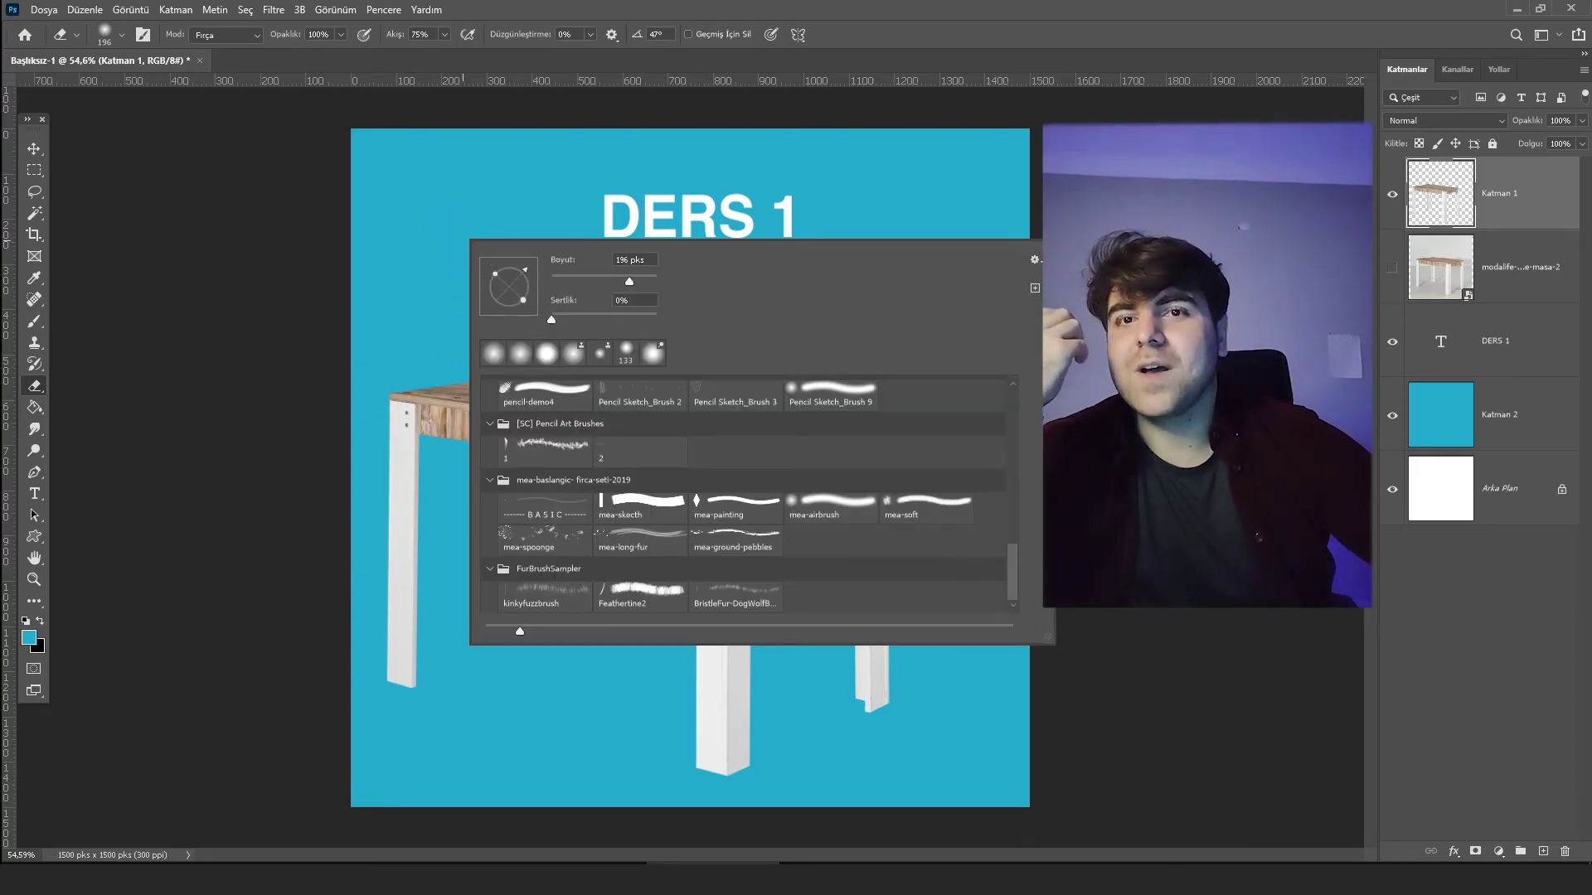
{"action": "key", "text": "Return"}
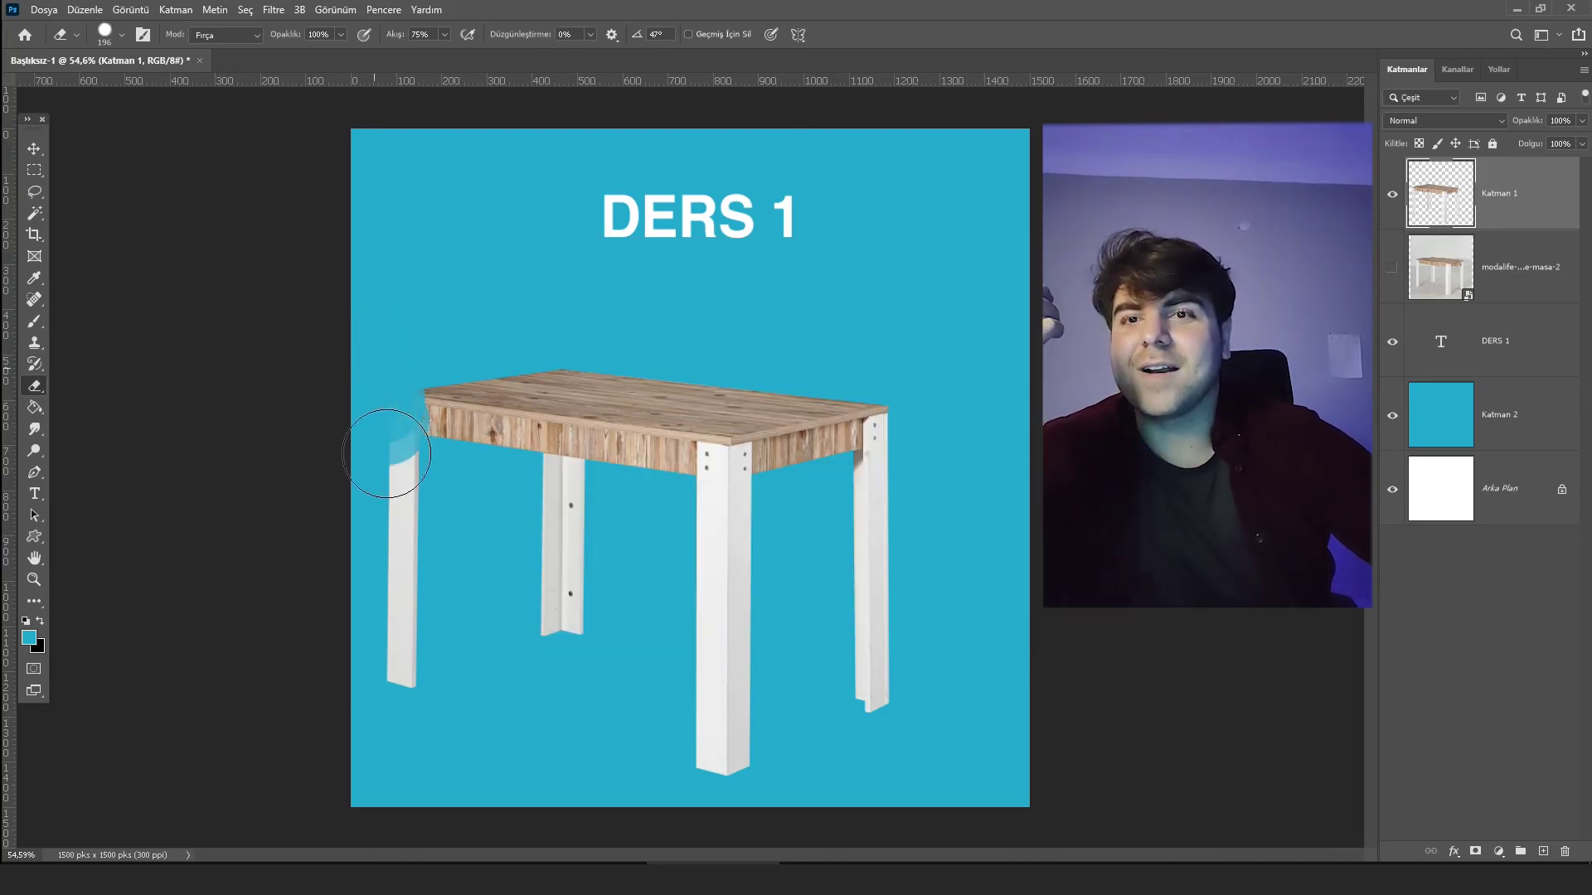
Erase the left end of the tabletop and the top of the front-left leg.
{"action": "left_click_drag", "start_coordinate": [390, 440], "coordinate": [480, 324]}
{"action": "key", "text": "ctrl+z"}
{"action": "right_click", "coordinate": [495, 325]}
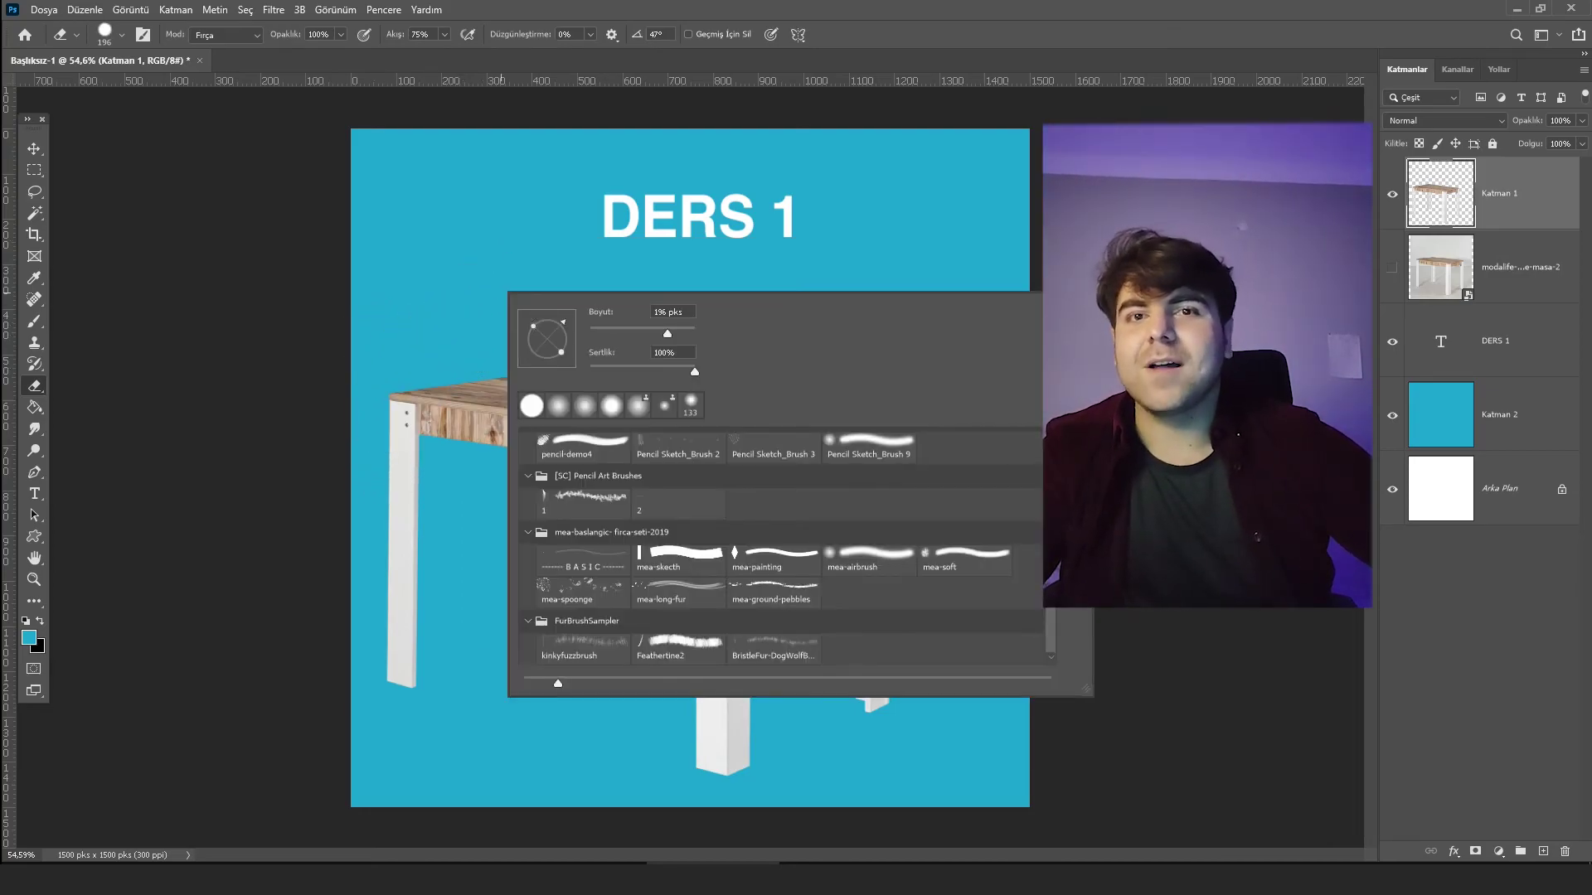
{"action": "key", "text": "Return"}
{"action": "right_click", "coordinate": [474, 316]}
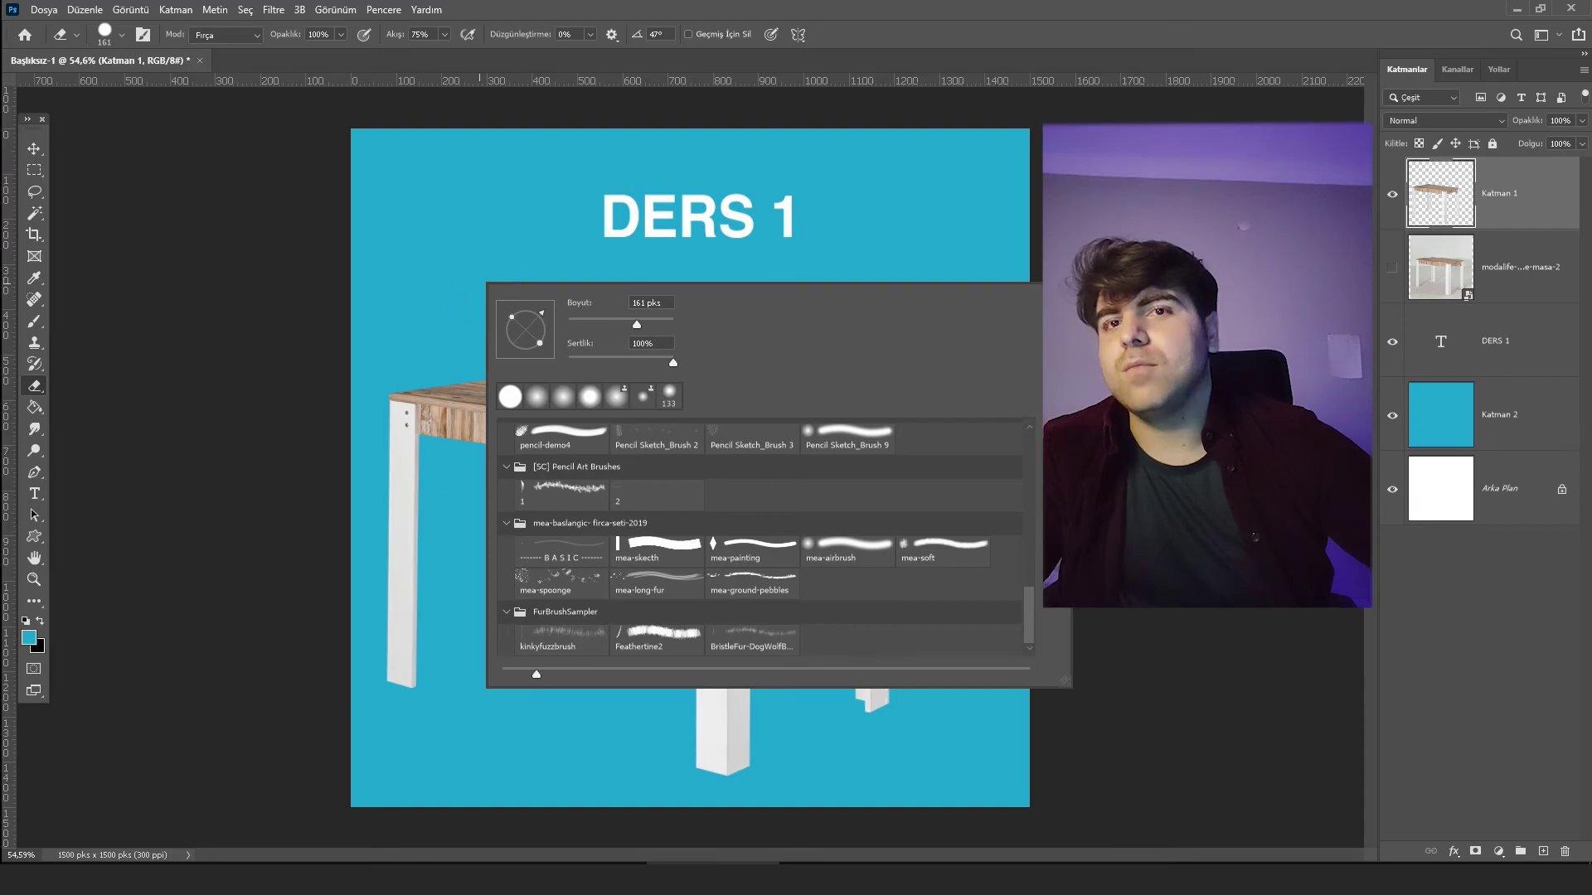
{"action": "key", "text": "Return"}
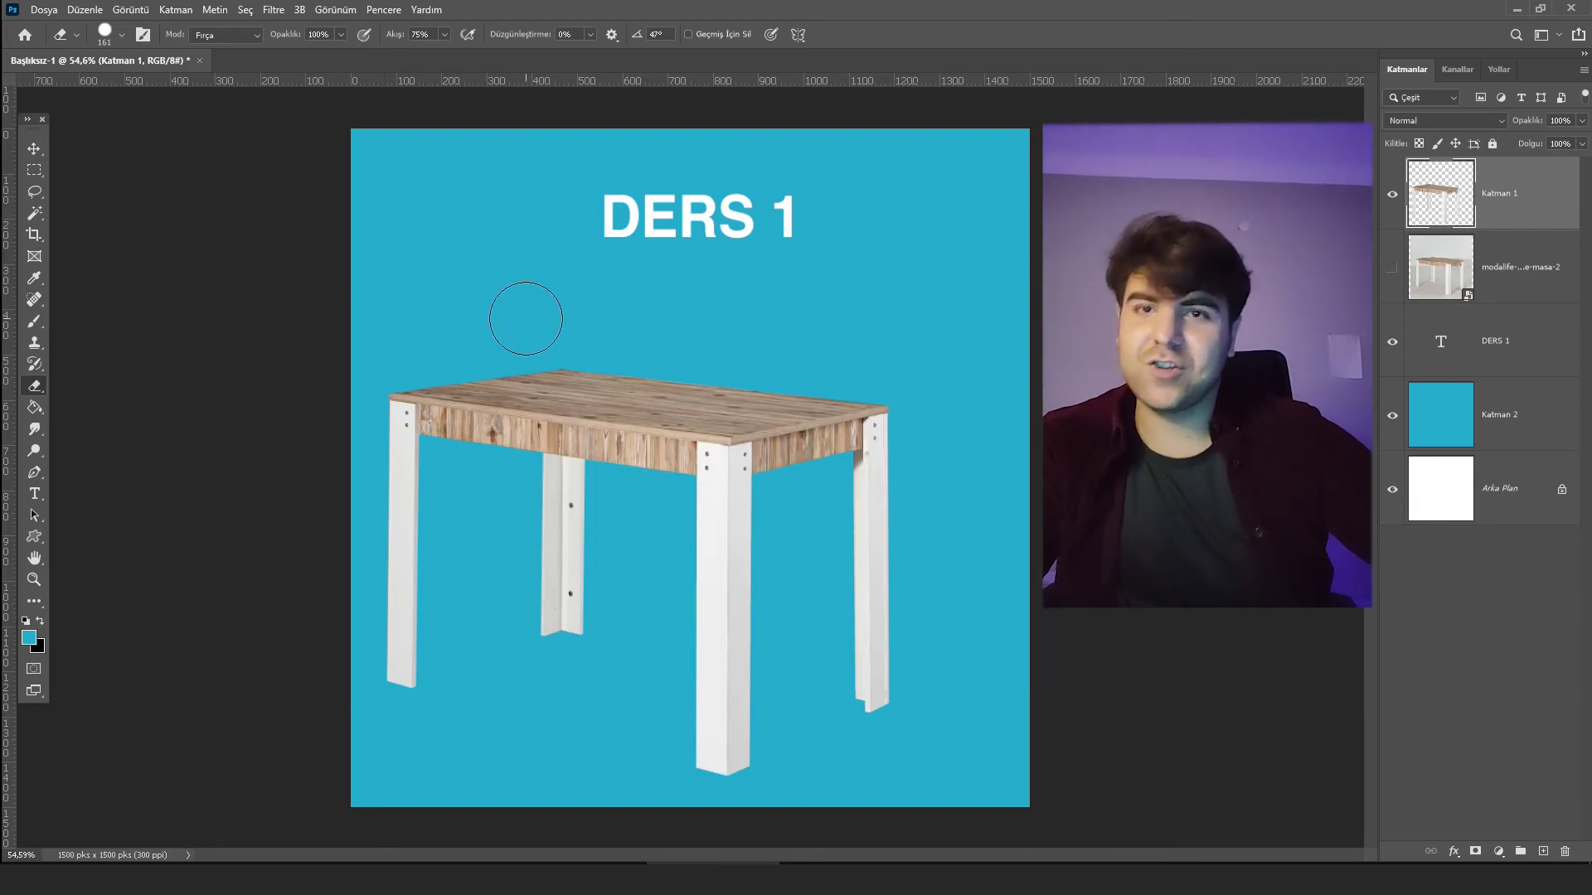
{"action": "left_click_drag", "start_coordinate": [537, 354], "coordinate": [386, 432]}
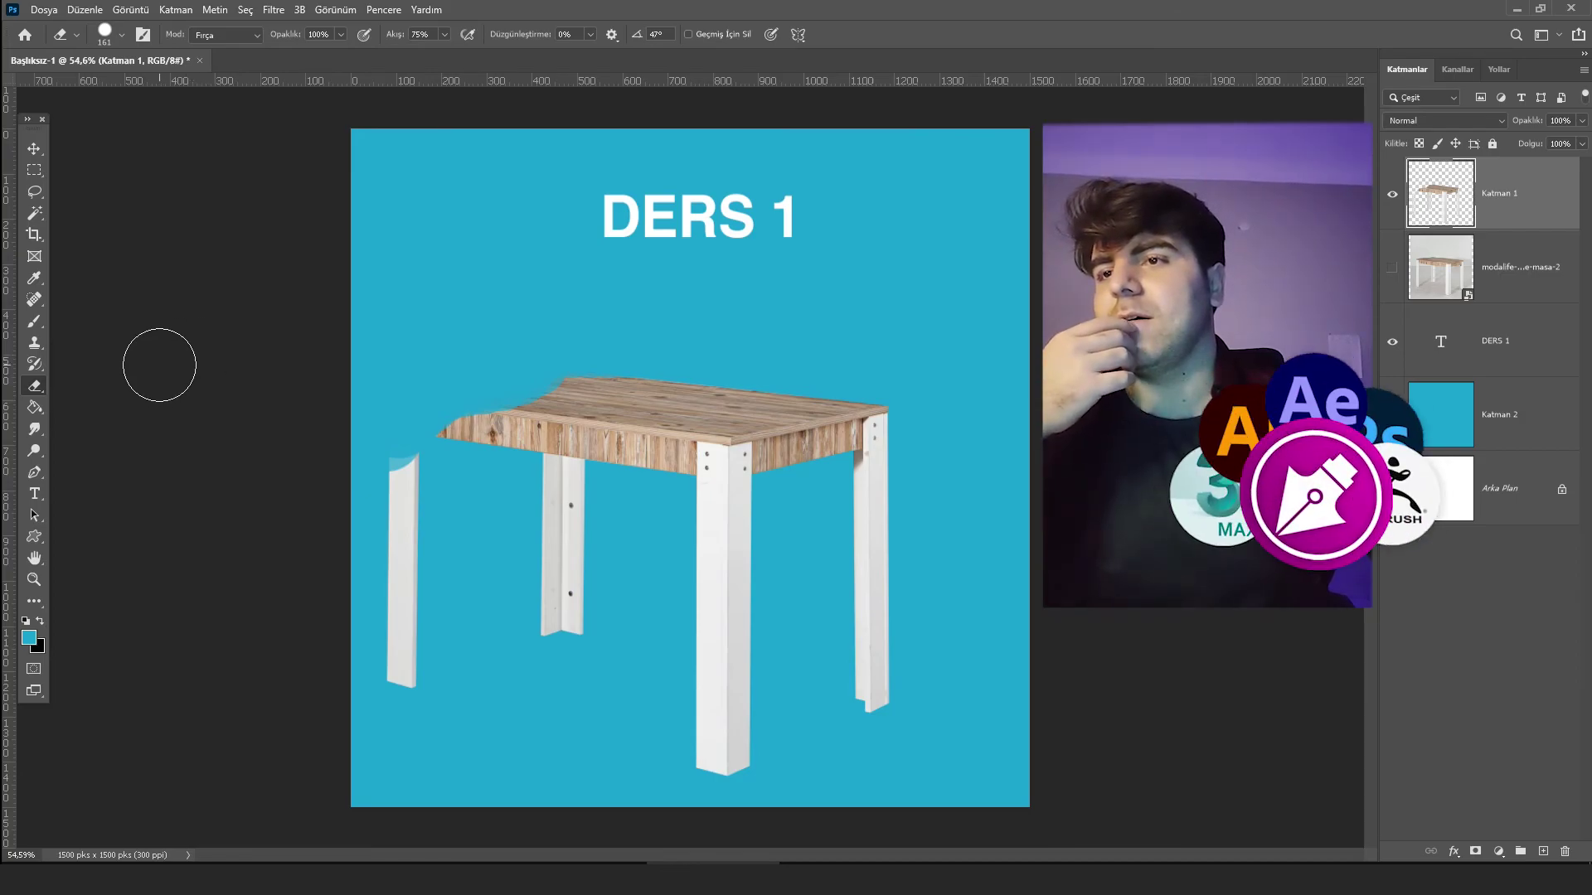
Set up a 193 px brush with crimson as the painting colour.
{"action": "left_click", "coordinate": [34, 321]}
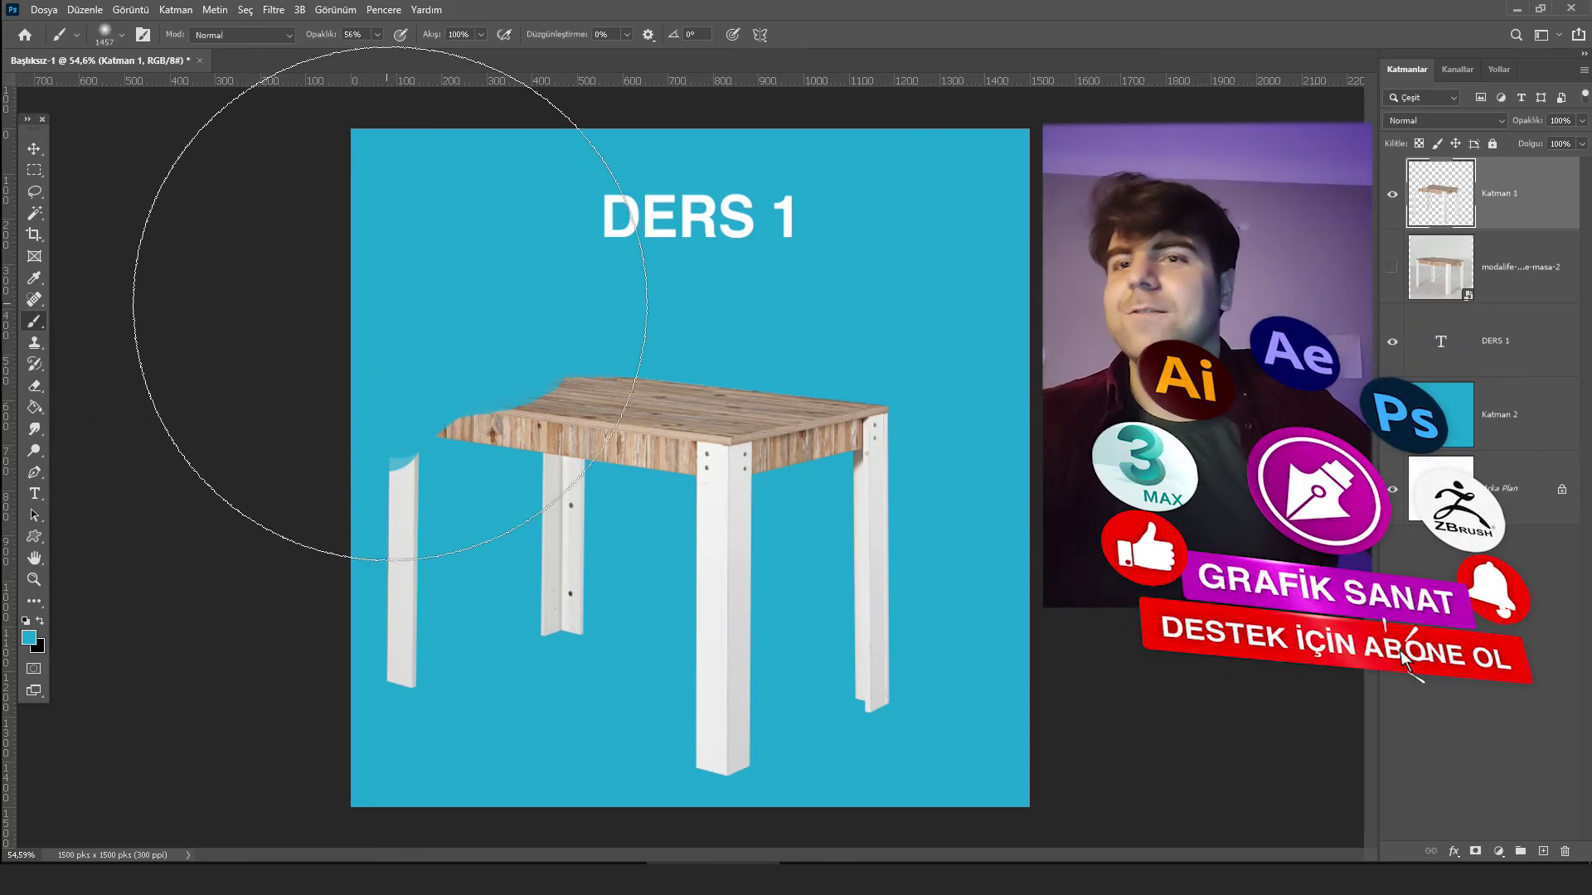
{"action": "right_click", "coordinate": [611, 369]}
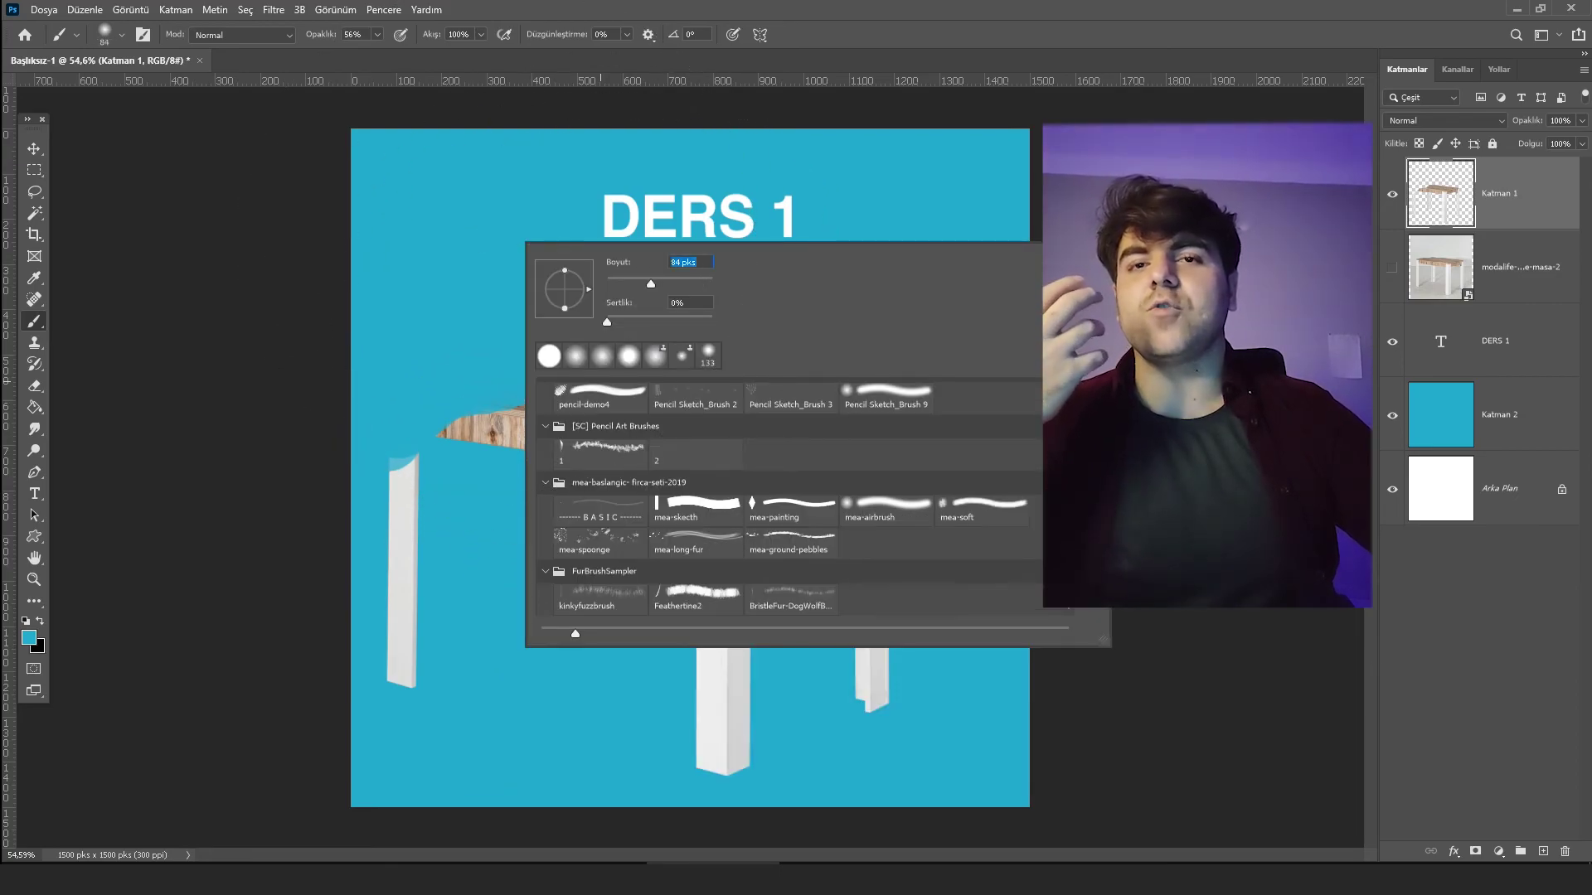
{"action": "type", "text": "193"}
{"action": "key", "text": "Return"}
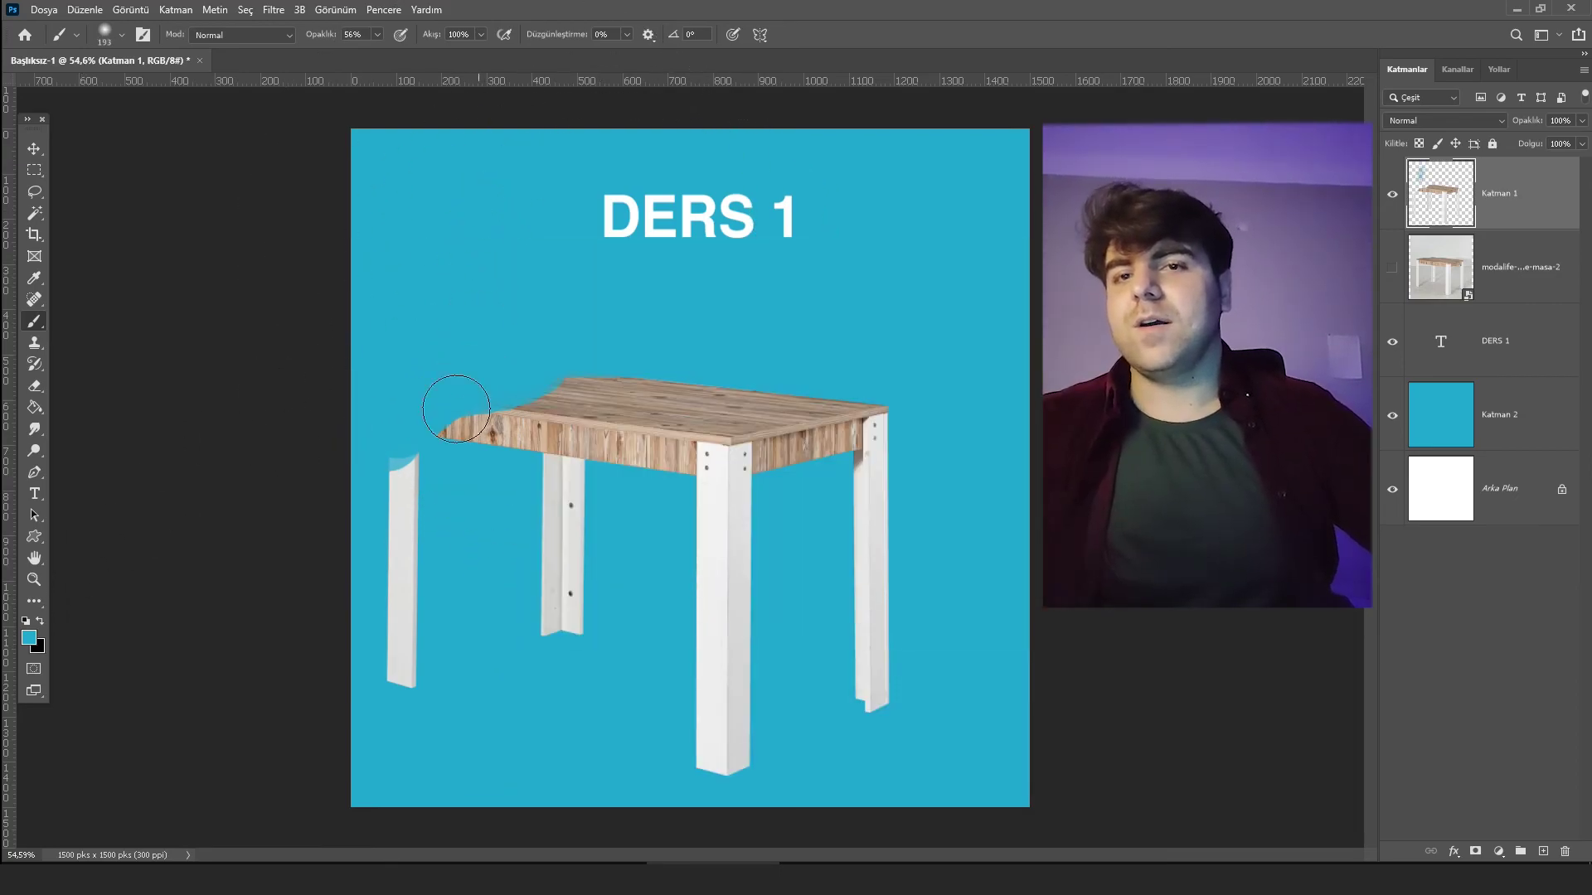
{"action": "left_click", "coordinate": [29, 635]}
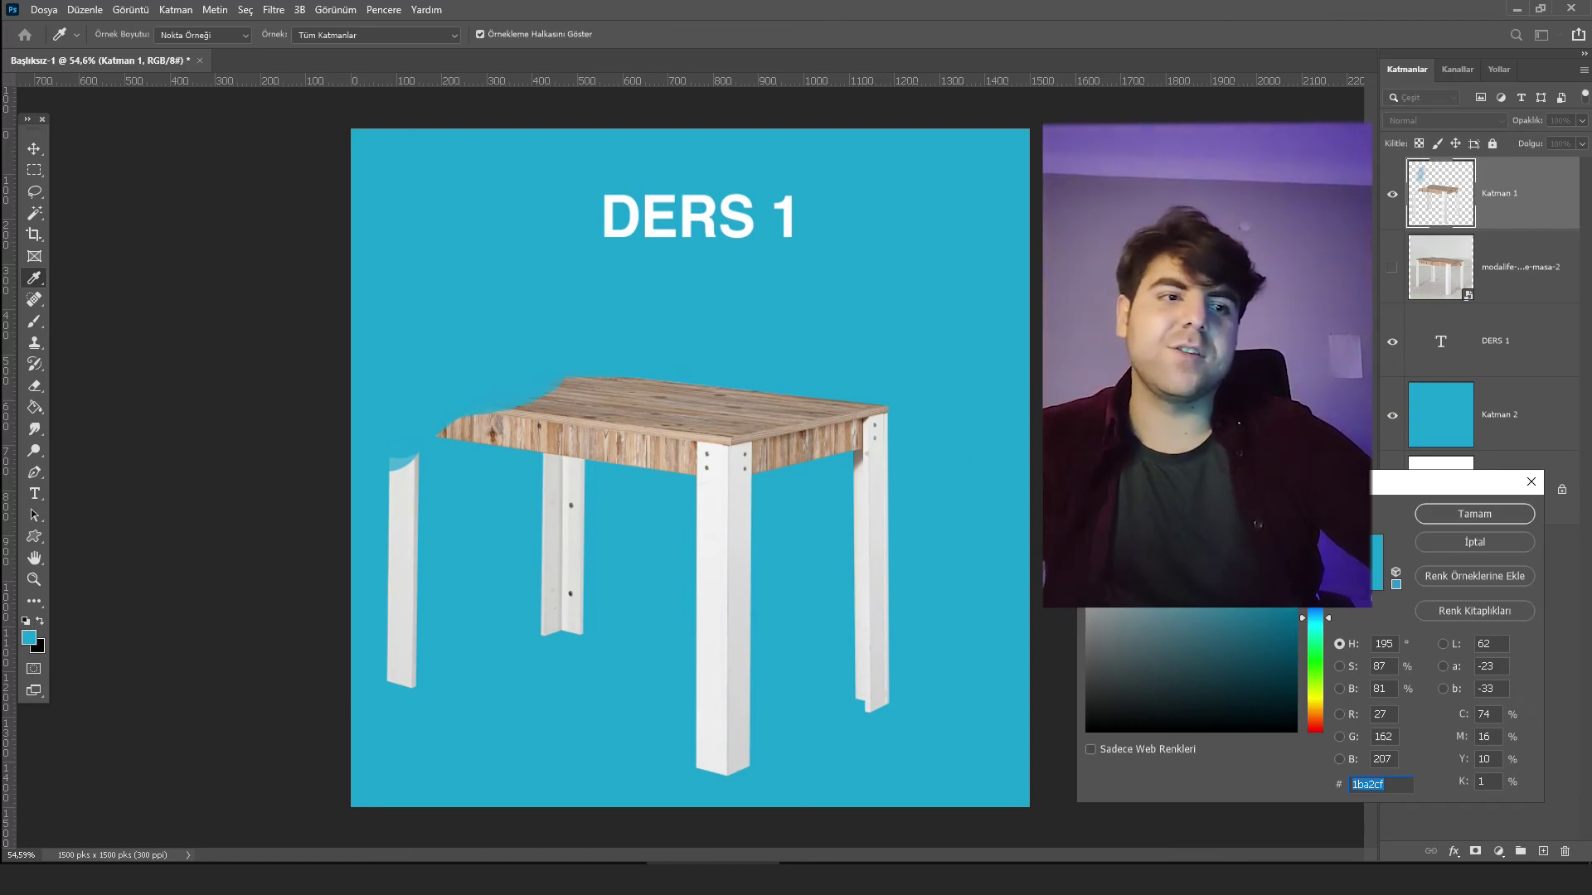
{"action": "left_click", "coordinate": [1316, 614]}
{"action": "left_click", "coordinate": [1475, 514]}
Paint crimson strokes over the title and table, then undo them and the earlier erasure.
{"action": "left_click_drag", "start_coordinate": [578, 219], "coordinate": [505, 312]}
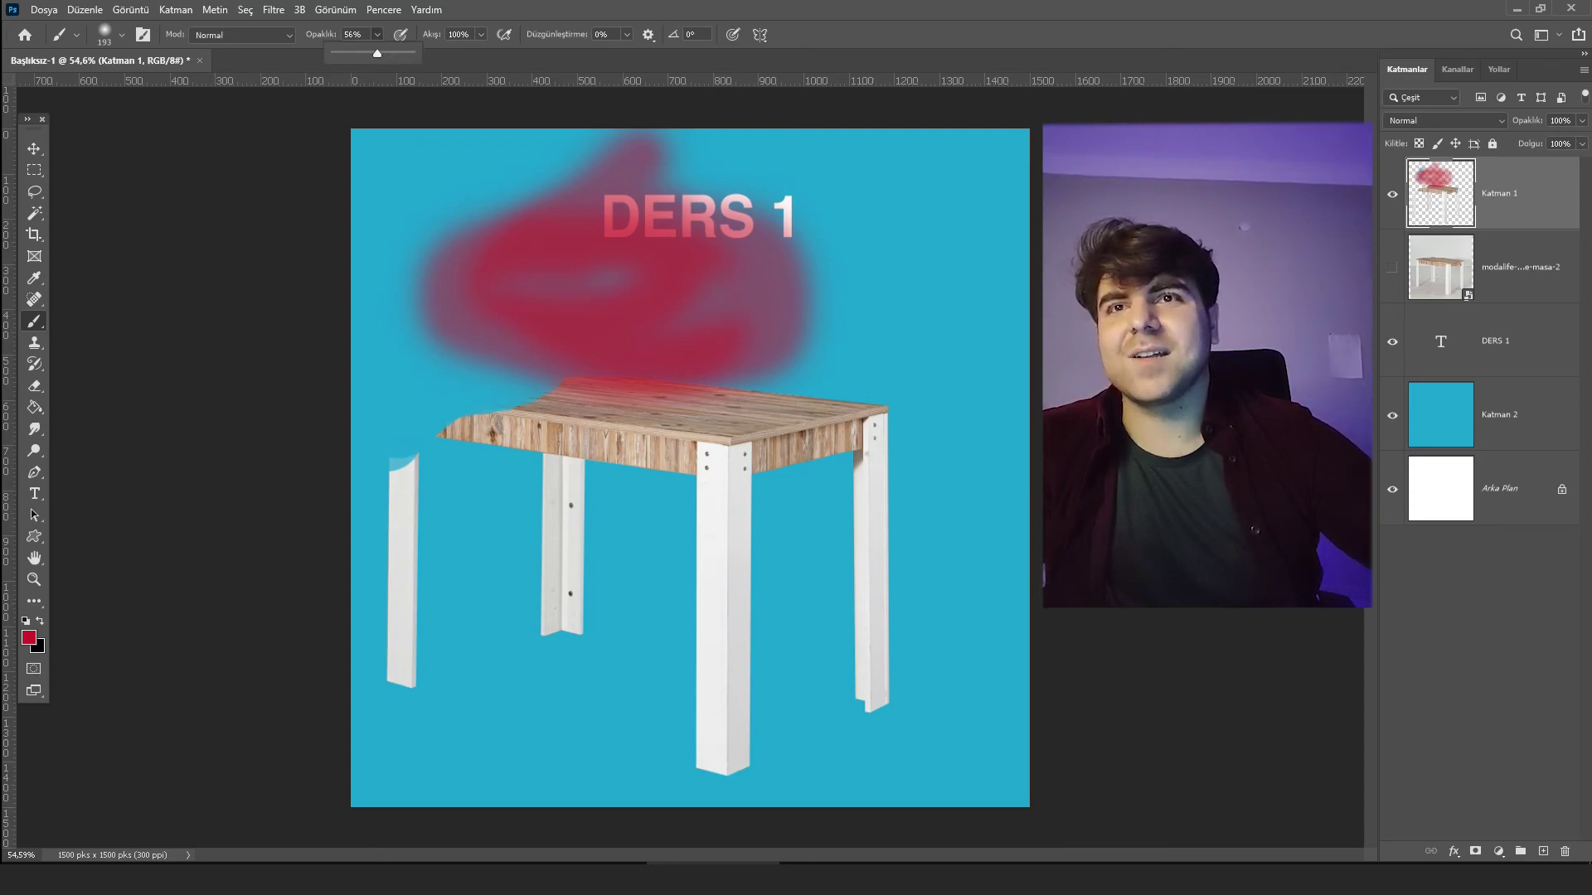
{"action": "mouse_move", "coordinate": [534, 221]}
{"action": "left_mouse_down"}
{"action": "mouse_move", "coordinate": [775, 774]}
{"action": "mouse_move", "coordinate": [669, 497]}
{"action": "mouse_move", "coordinate": [576, 340]}
{"action": "left_mouse_up"}
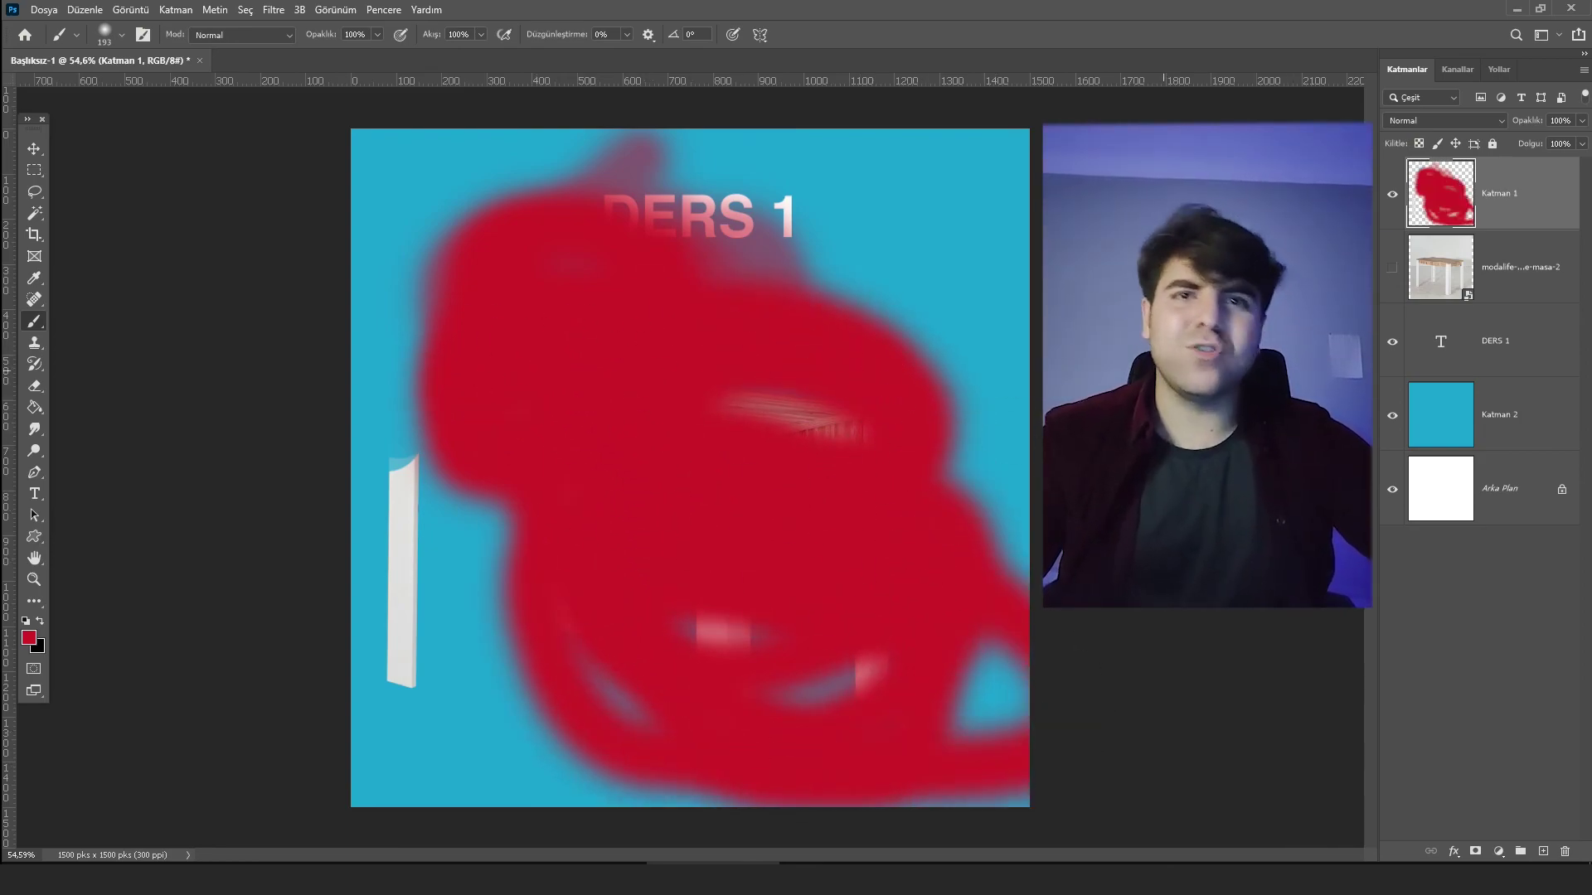
{"action": "key", "text": "ctrl+z"}
{"action": "key", "text": "ctrl+z"}
{"action": "key", "text": "ctrl+z"}
{"action": "key", "text": "ctrl+z"}
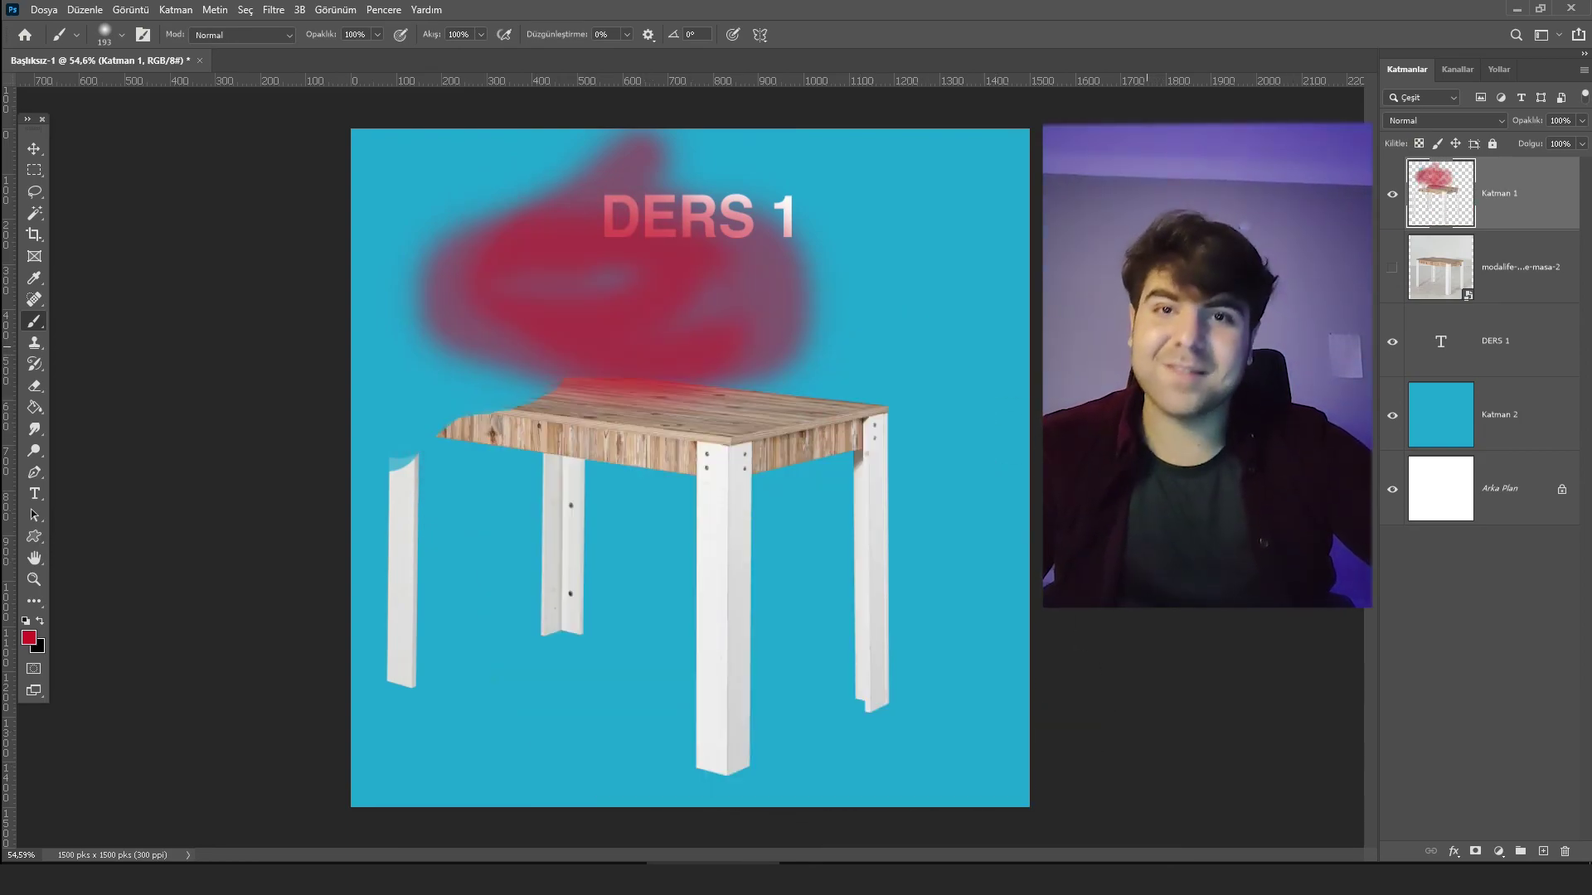
{"action": "key", "text": "ctrl+z"}
{"action": "key", "text": "ctrl+z"}
{"action": "key", "text": "ctrl+z"}
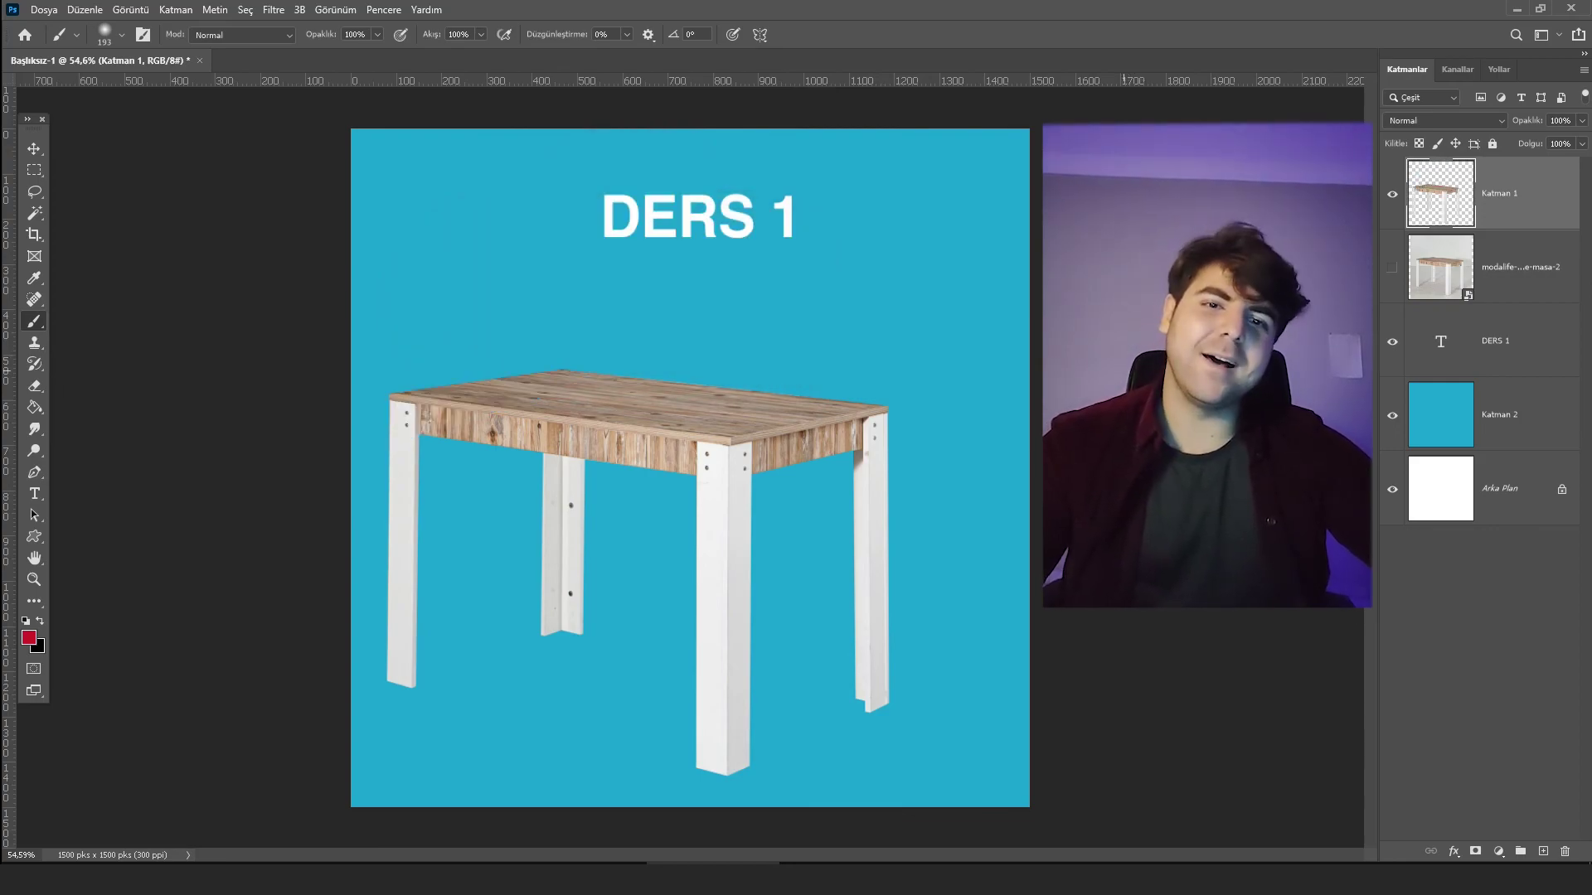
{"action": "key", "text": "v"}
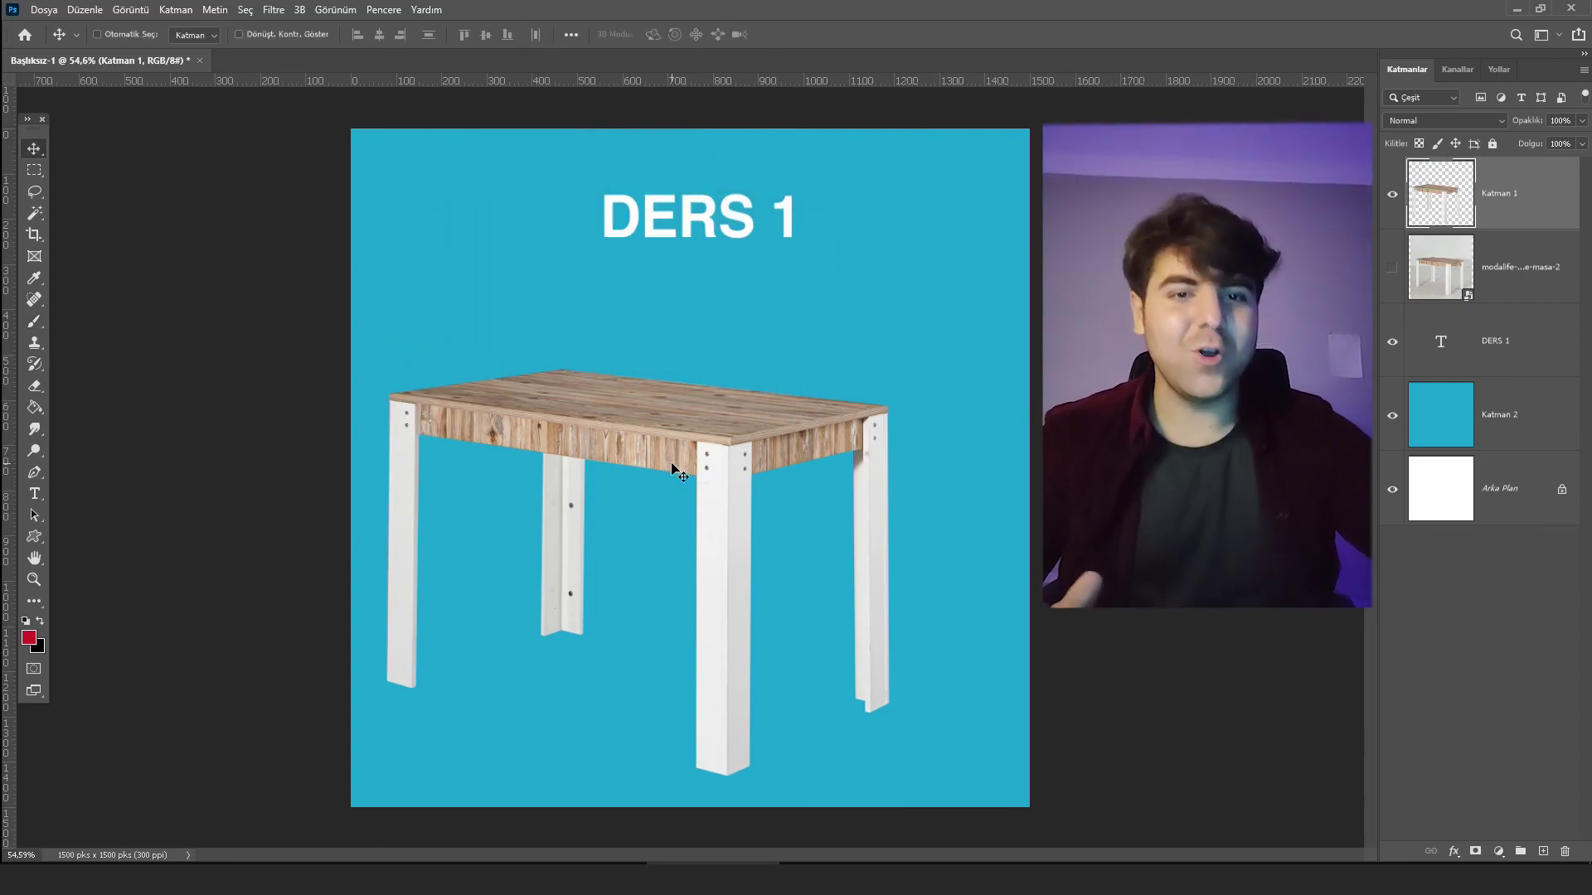